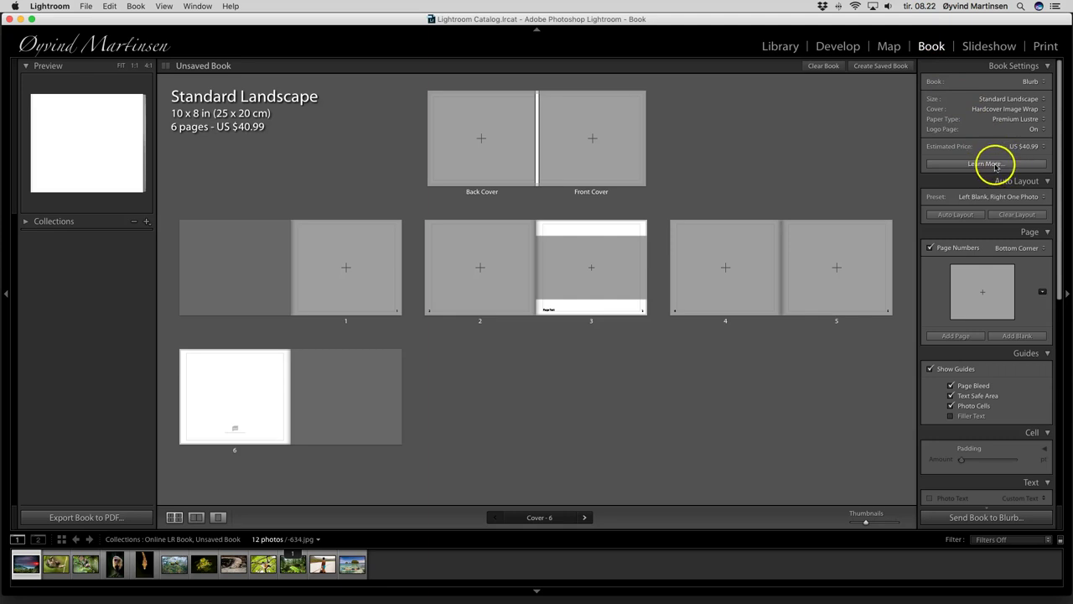
Go from Blurb's Lightroom information page to its Photo Books format page
click(995, 165)
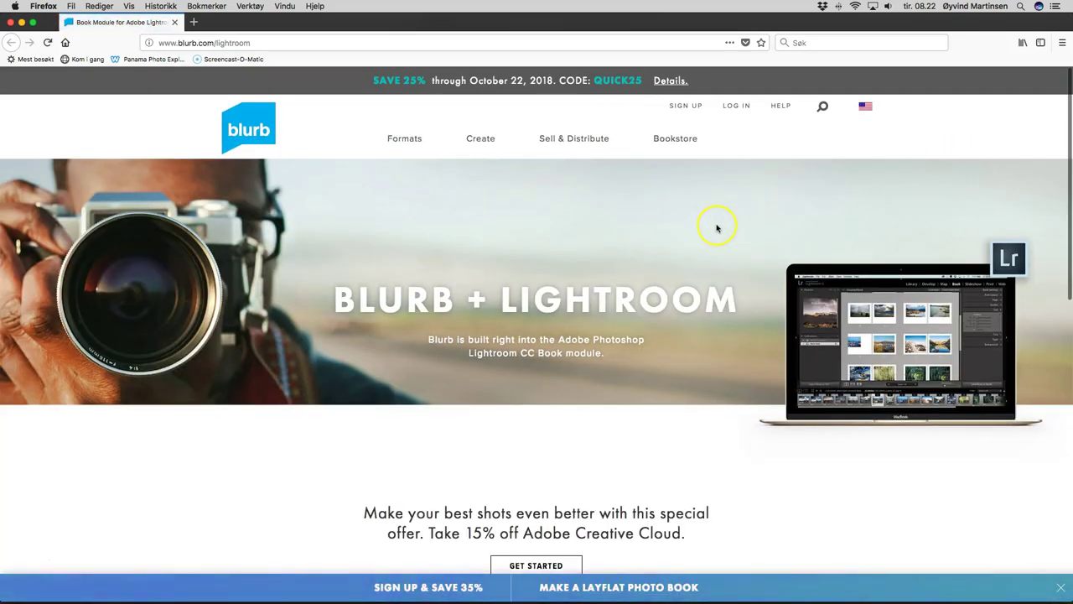
mouse_move(394, 139)
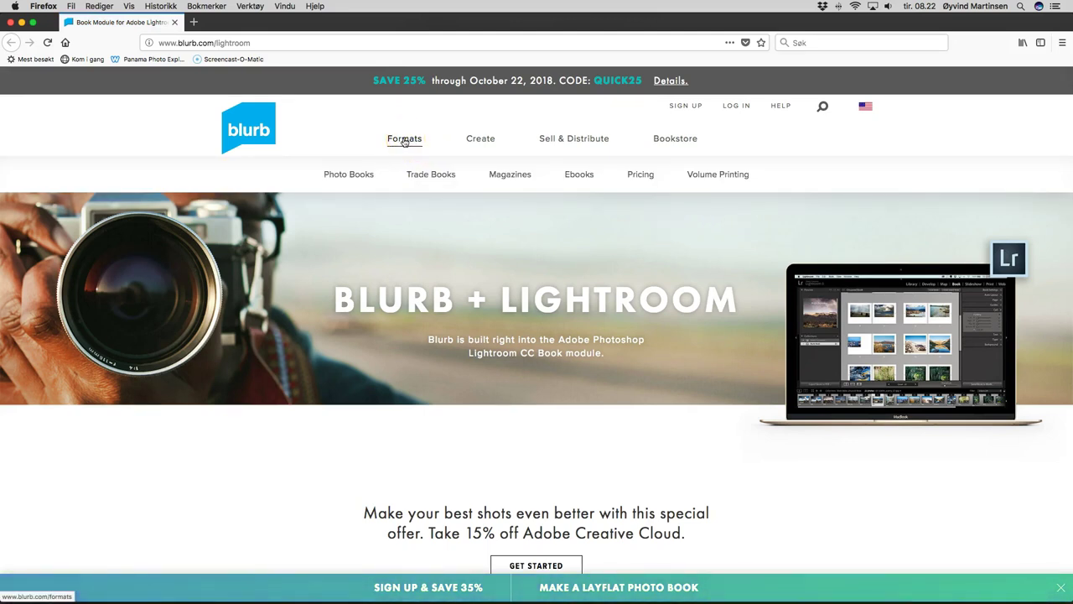
click(343, 178)
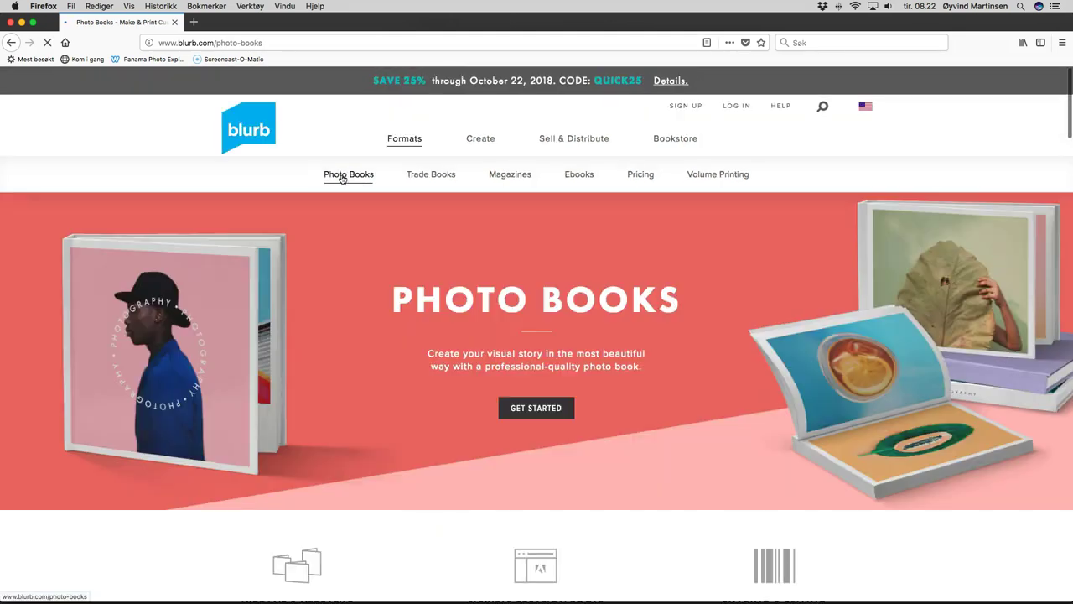
Review the 6 book sizes, 6 paper types and 3 cover types listed on the page
scroll(602, 309, down, 2)
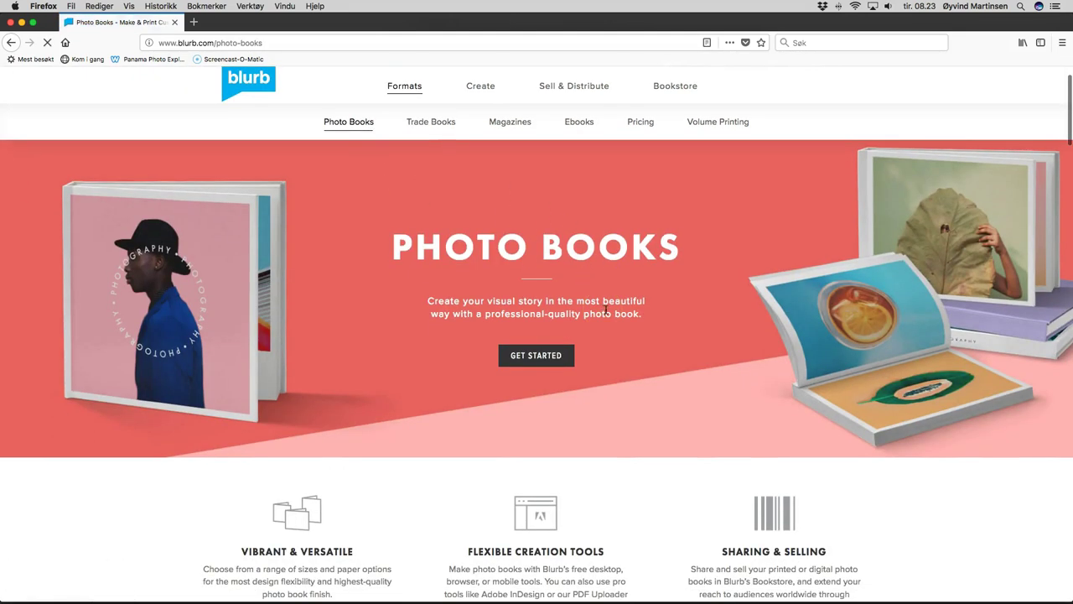
scroll(605, 310, down, 10)
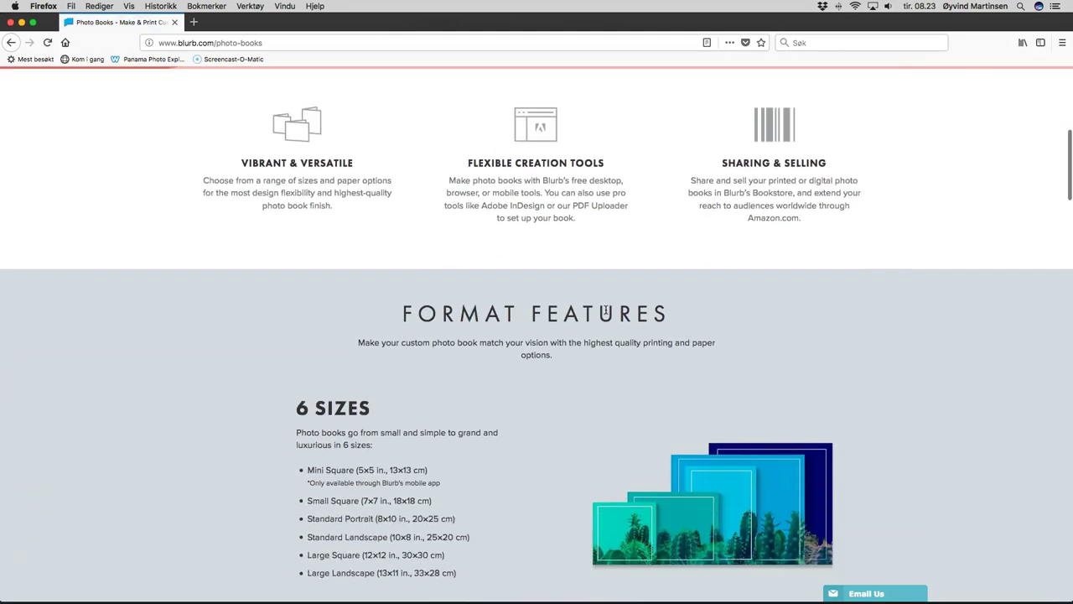
scroll(605, 310, down, 7)
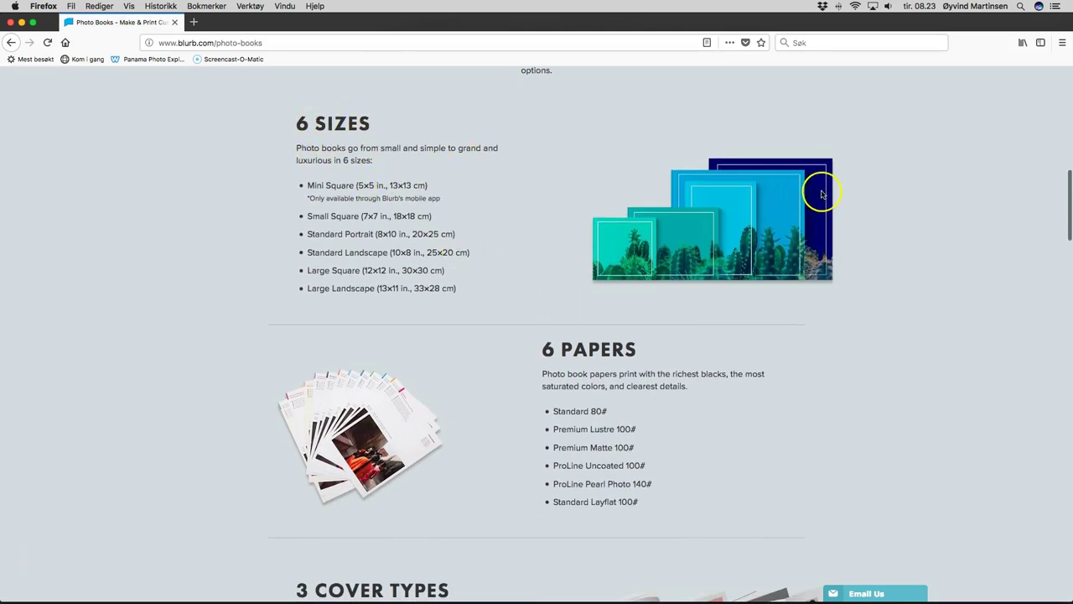
scroll(887, 267, down, 3)
scroll(888, 266, down, 2)
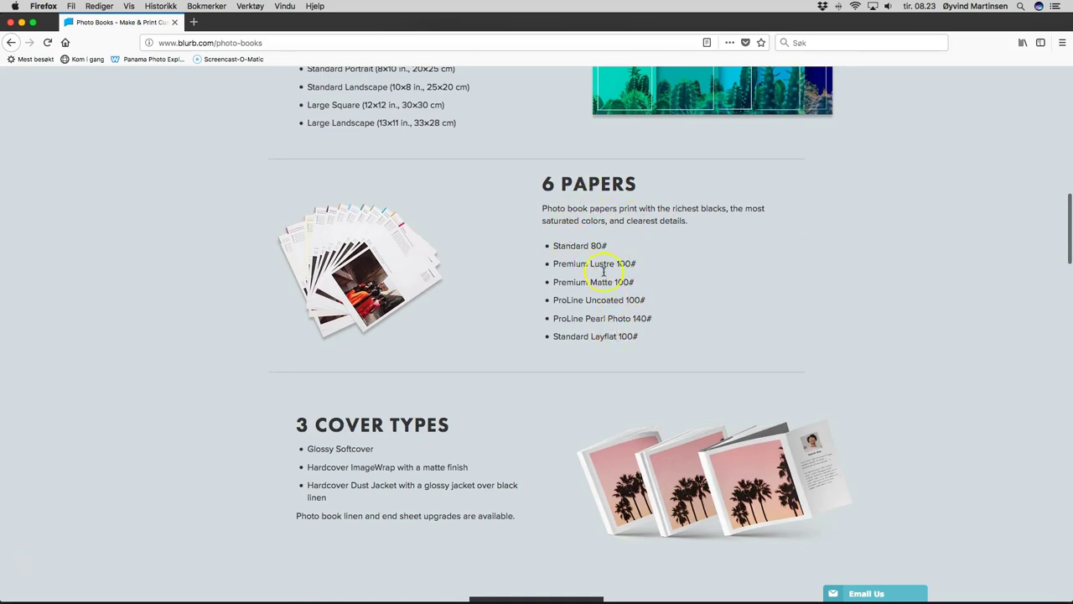
scroll(819, 324, down, 5)
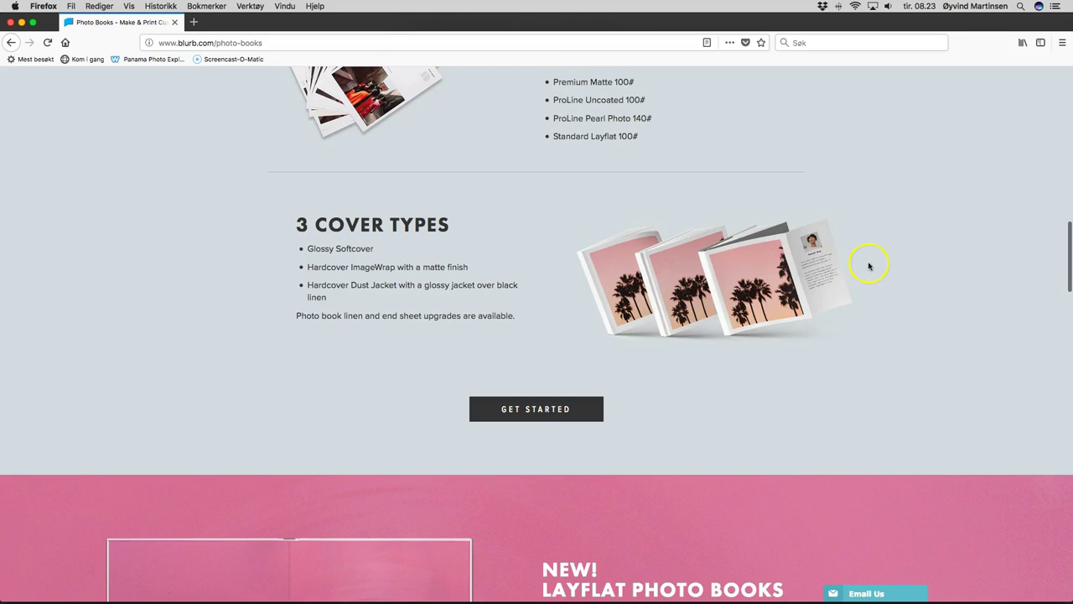
scroll(871, 260, up, 12)
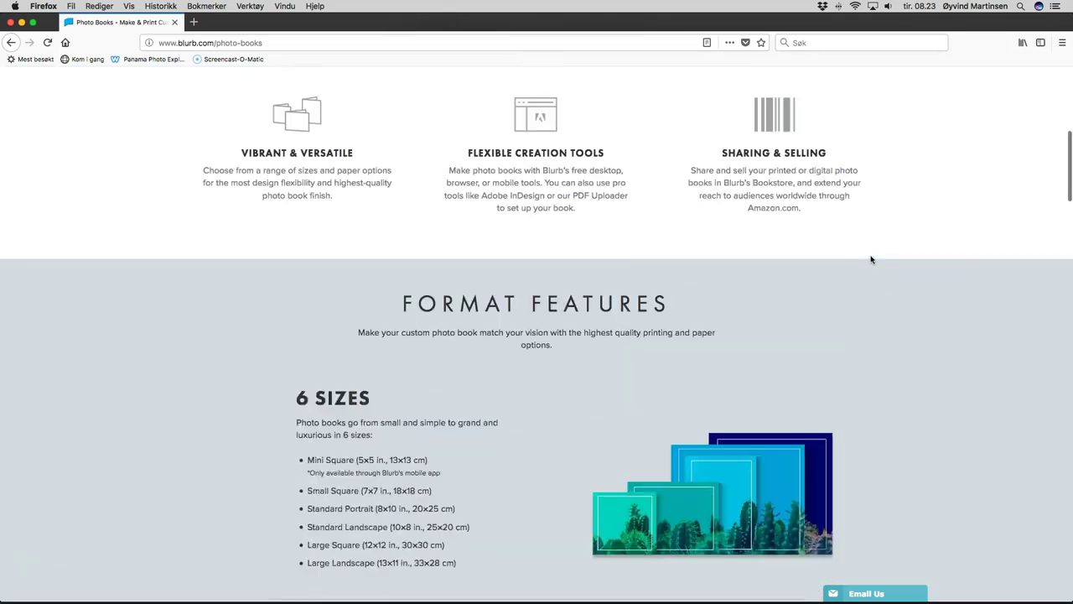
scroll(871, 259, up, 6)
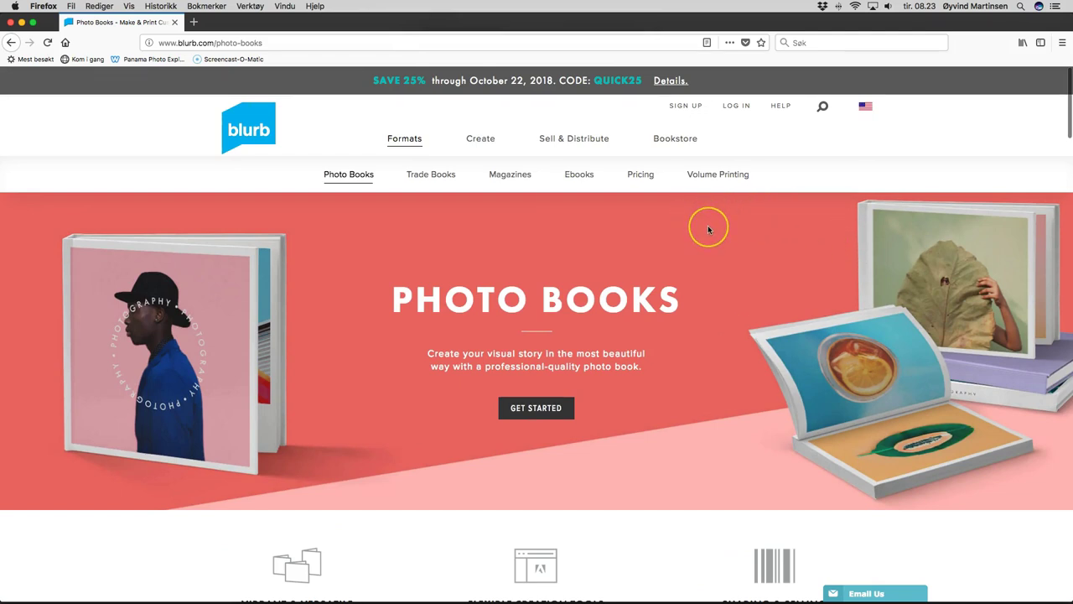
mouse_move(484, 142)
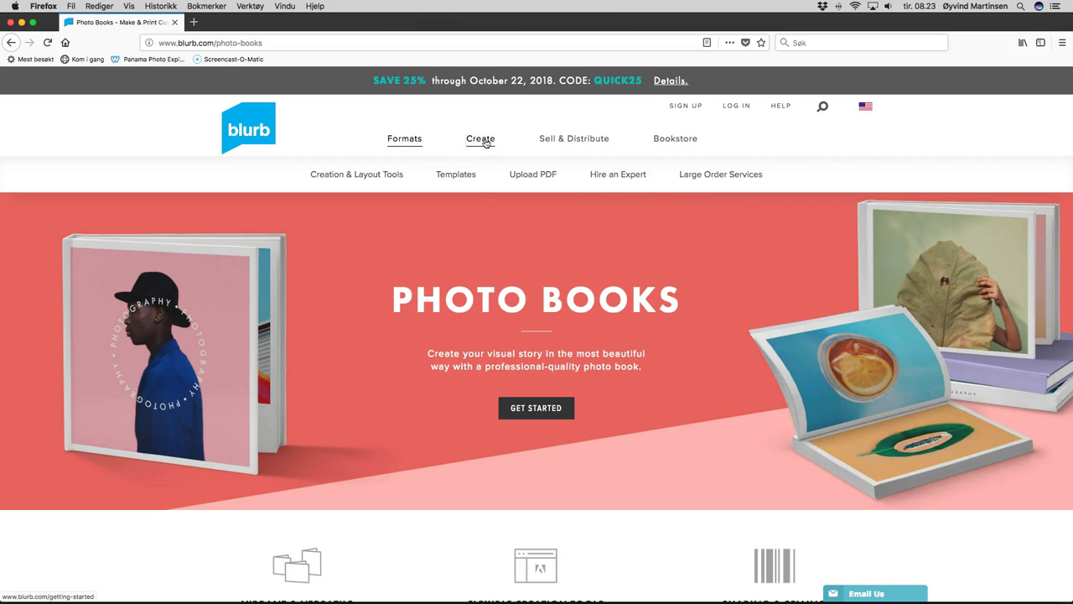
Browse Blurb's Creation & Layout Tools page, then open the Sell & Distribute page
click(360, 177)
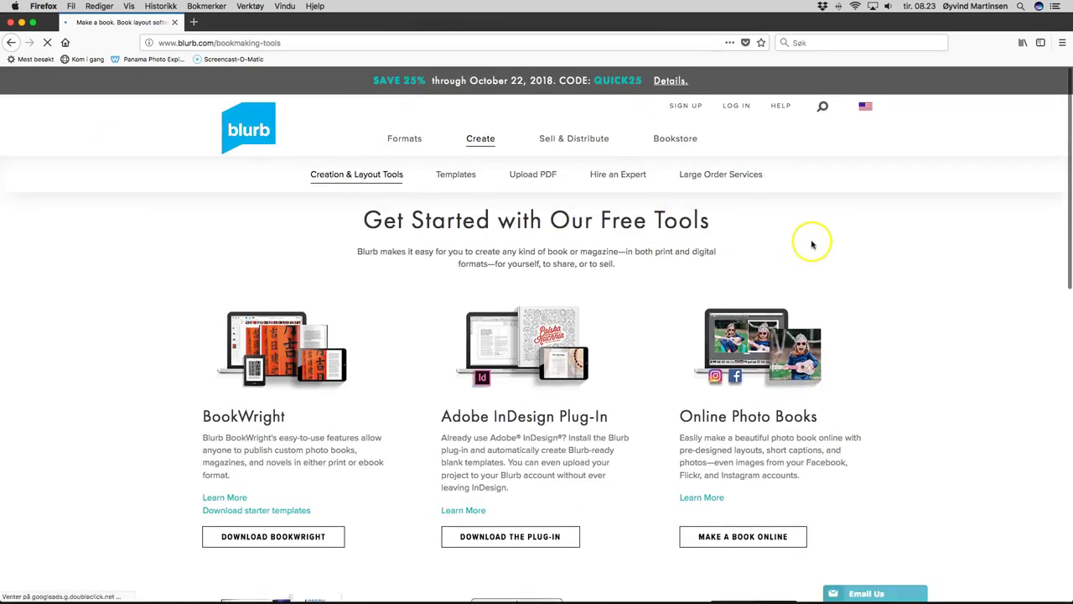
scroll(812, 244, down, 5)
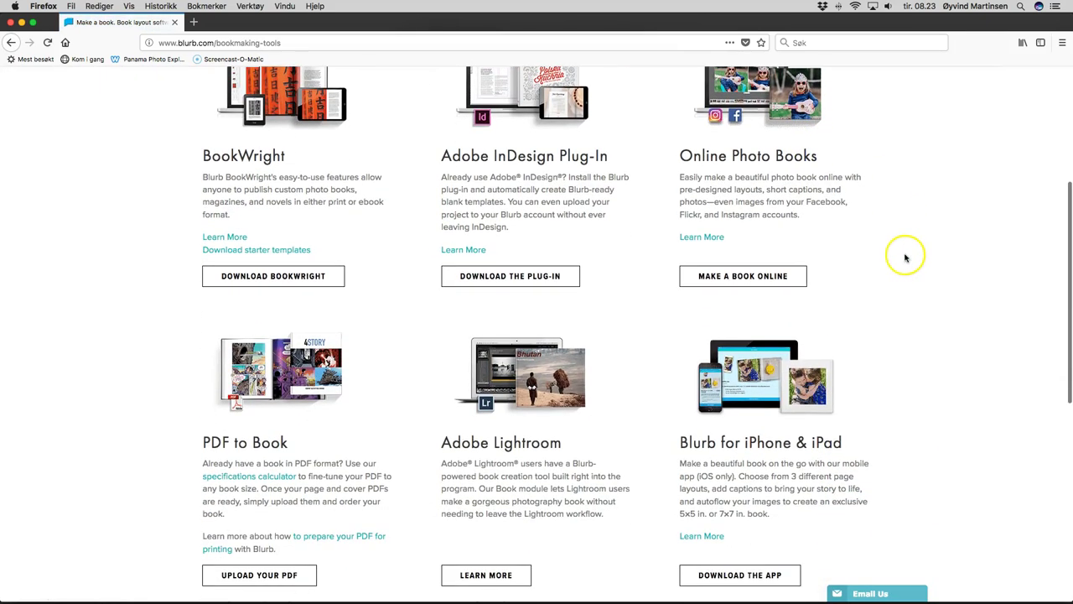
scroll(905, 258, down, 4)
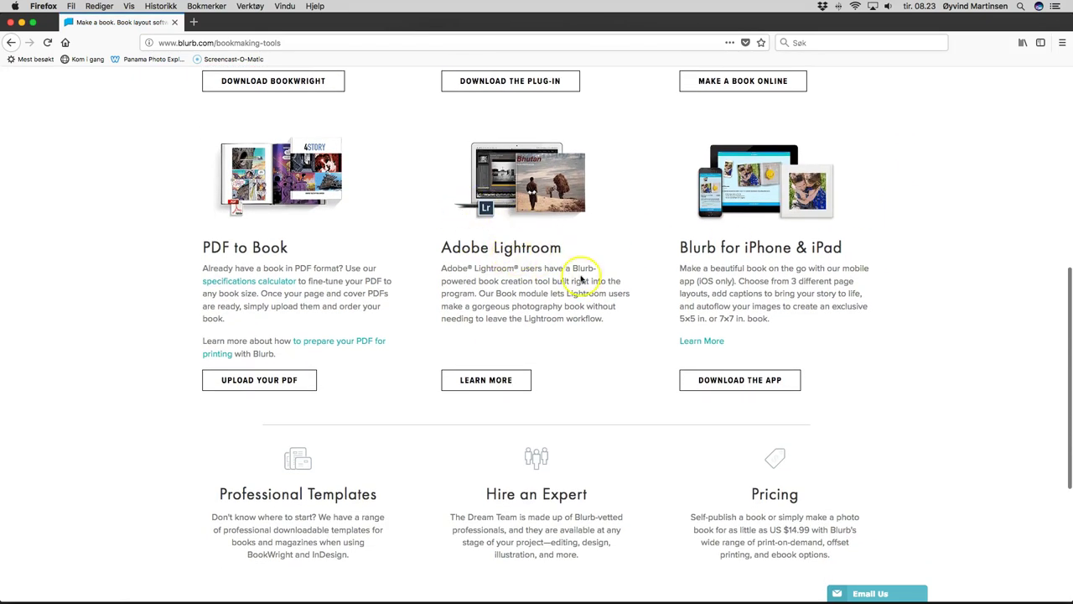
scroll(395, 233, down, 5)
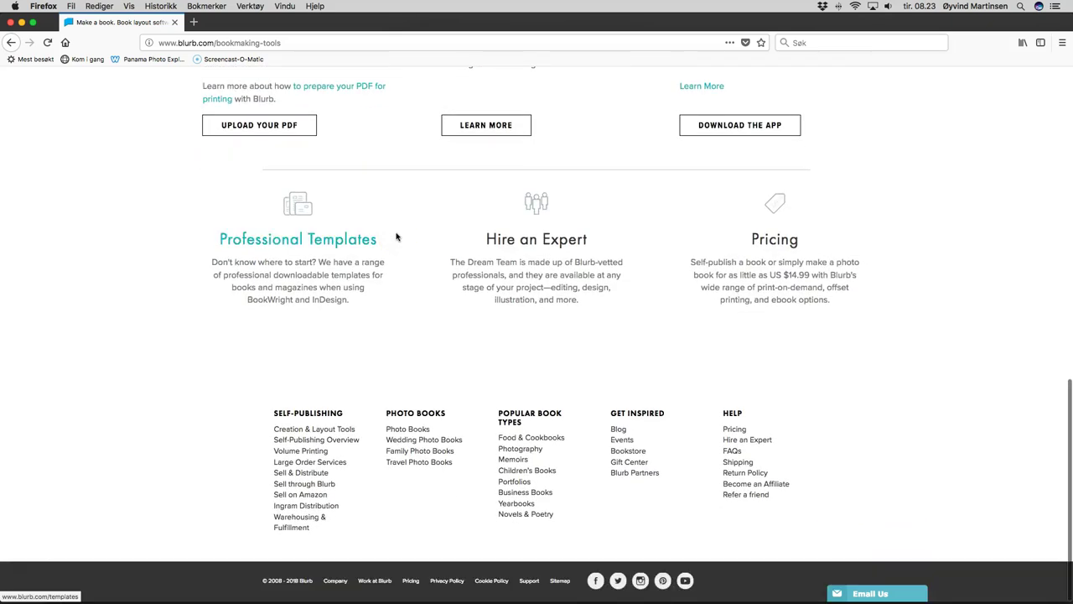
scroll(402, 240, up, 20)
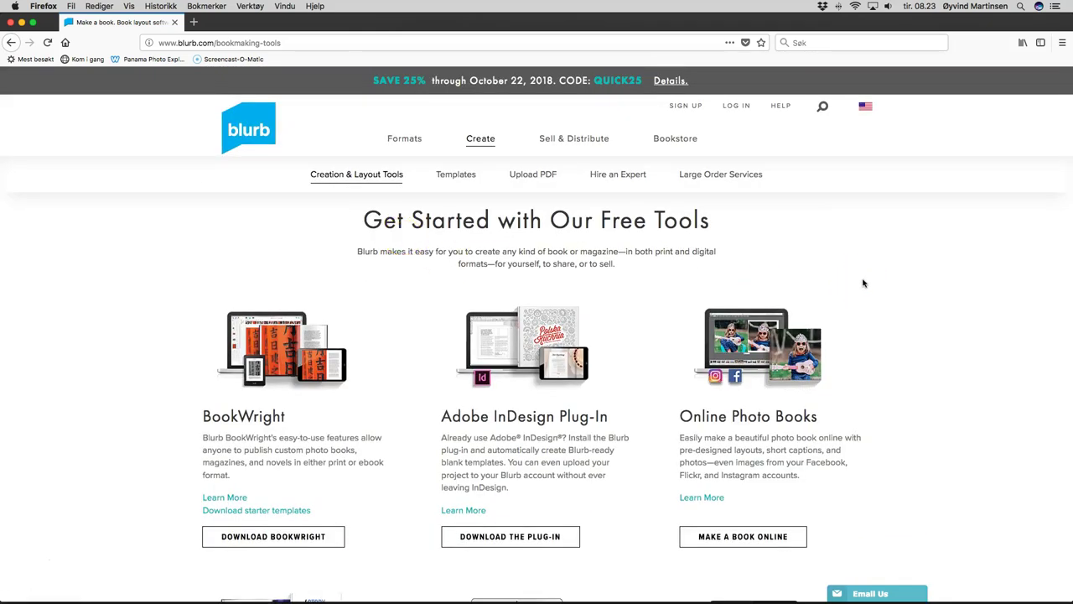
mouse_move(578, 141)
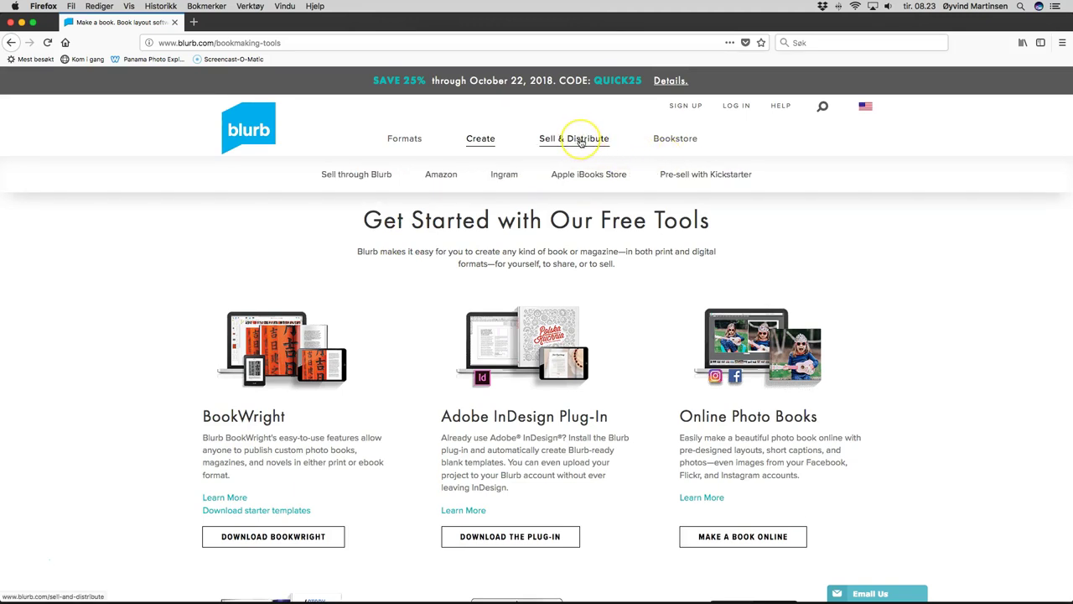
click(578, 140)
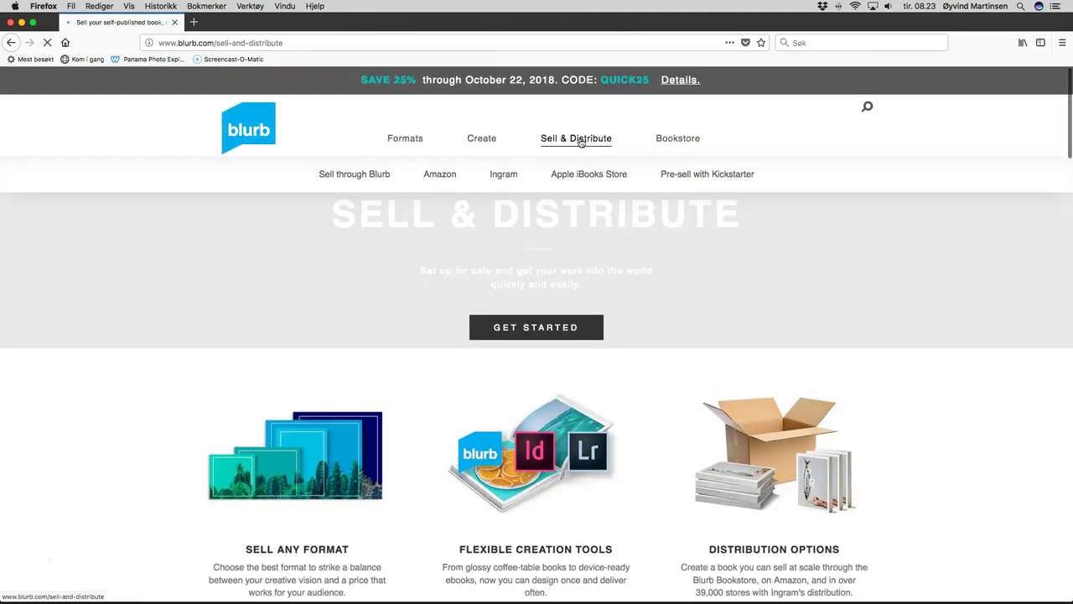
scroll(712, 263, down, 8)
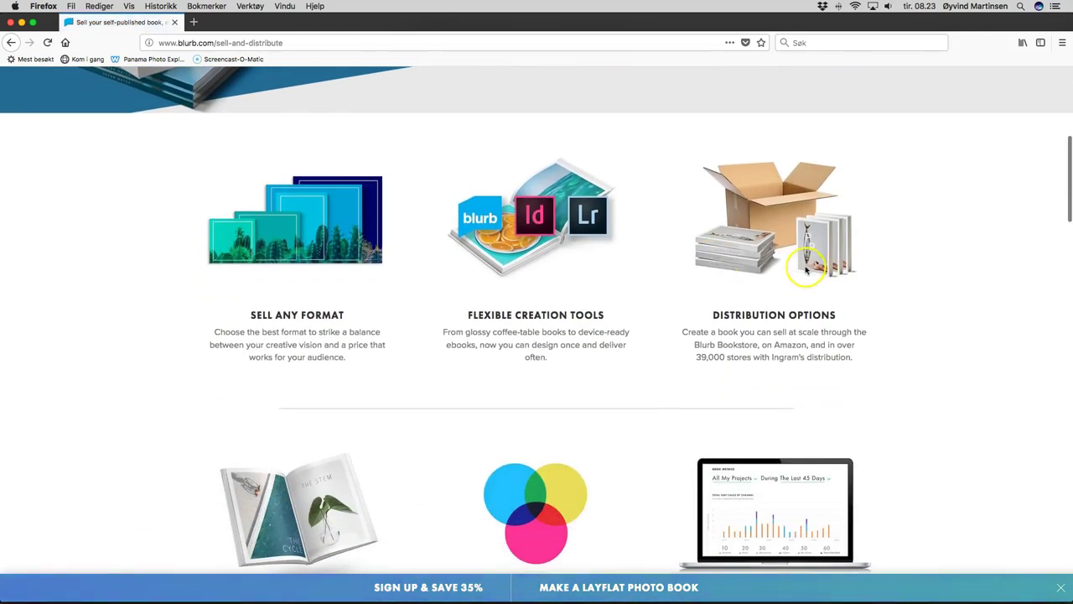
scroll(786, 262, down, 1)
scroll(788, 266, down, 8)
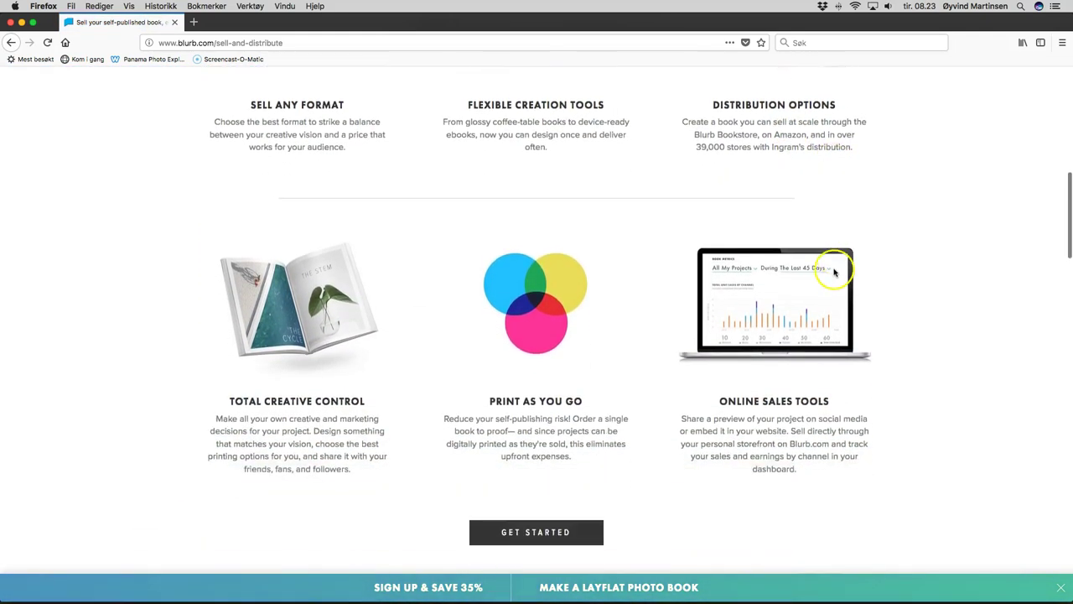
scroll(865, 269, down, 8)
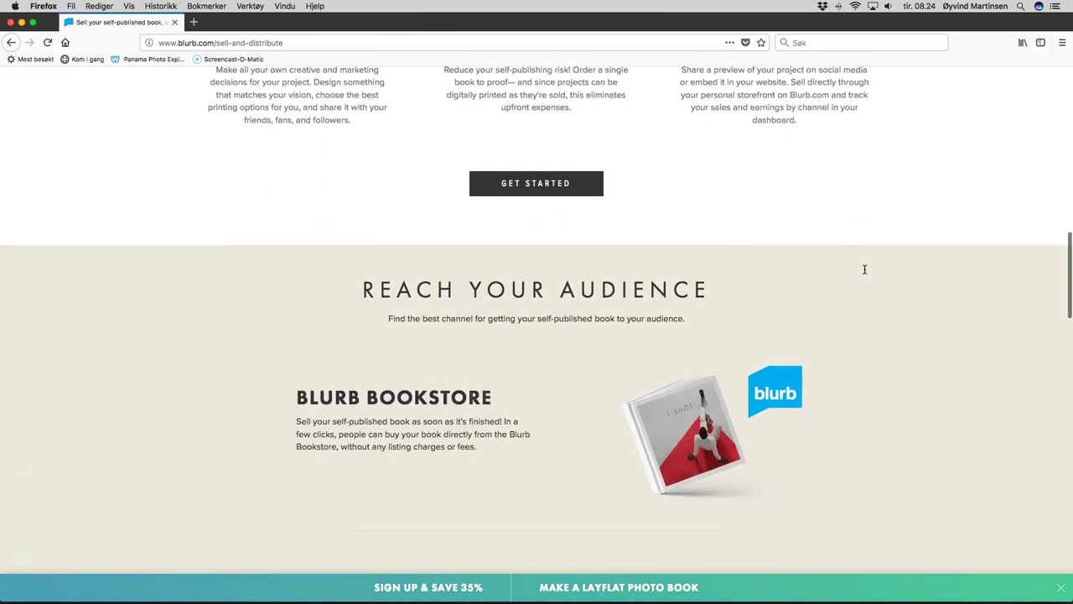
scroll(864, 269, down, 2)
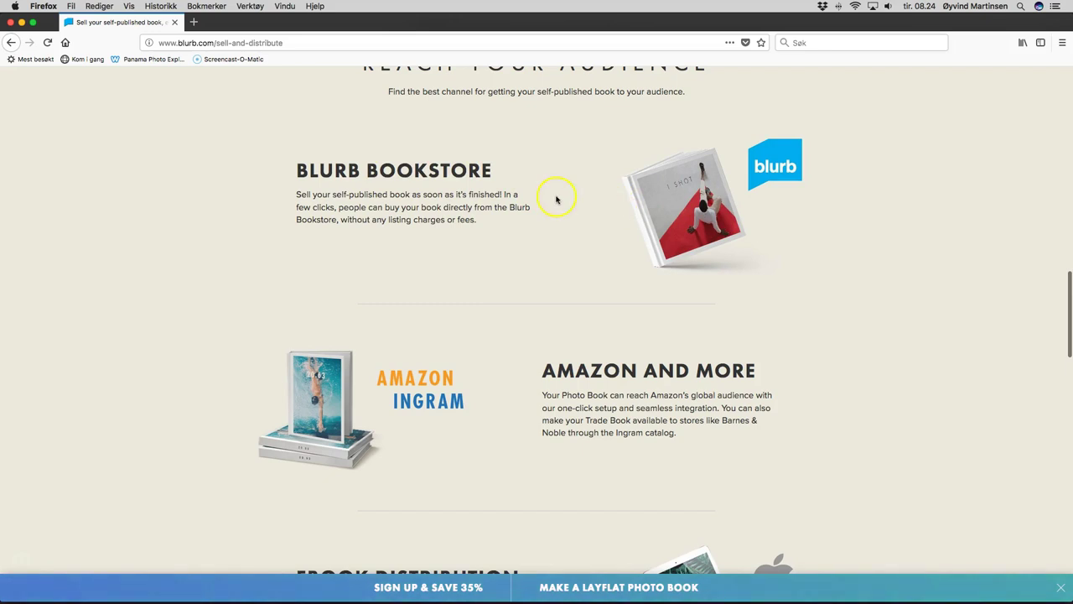
scroll(594, 204, up, 1)
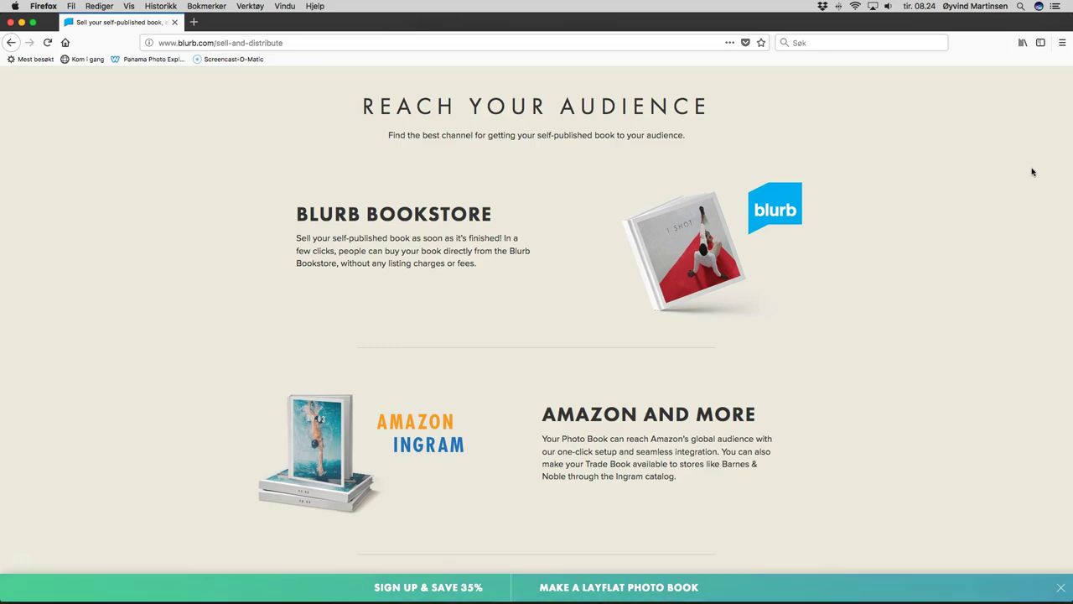
scroll(905, 275, down, 4)
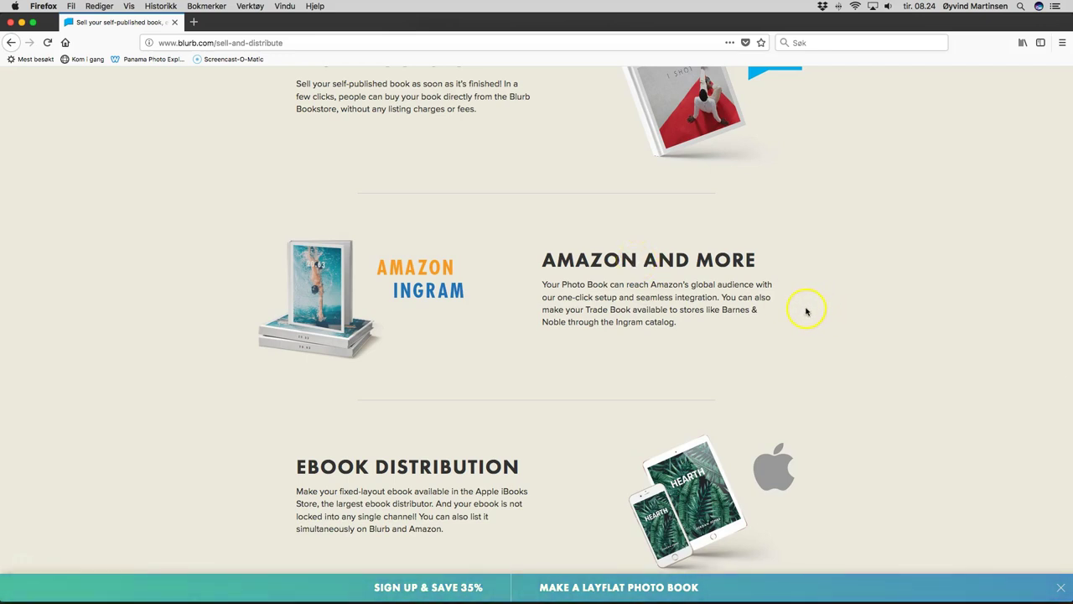
scroll(806, 312, down, 3)
scroll(871, 320, down, 2)
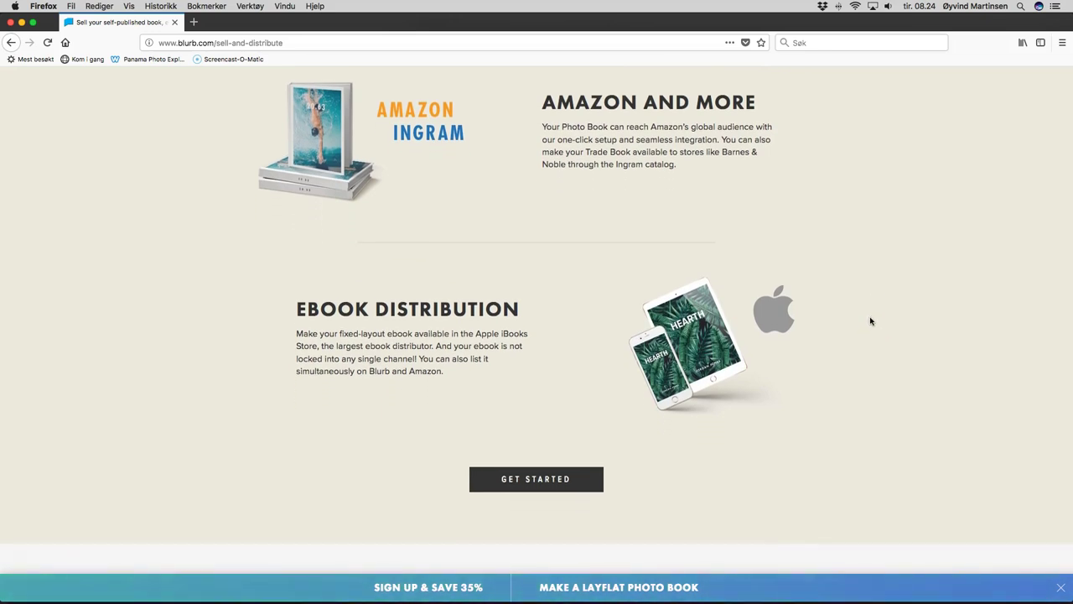
click(736, 364)
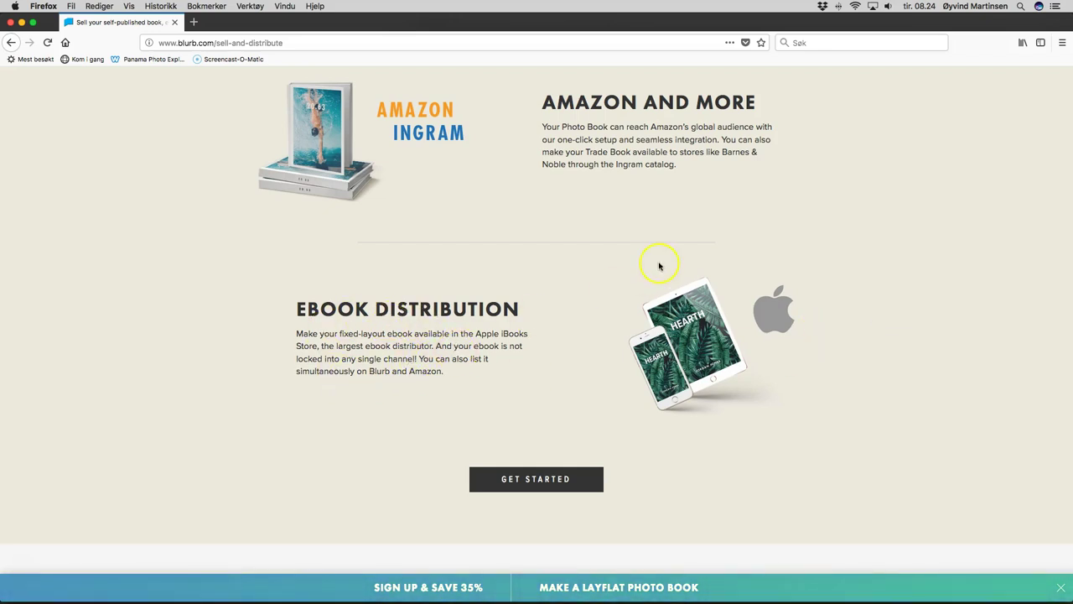
scroll(726, 246, up, 15)
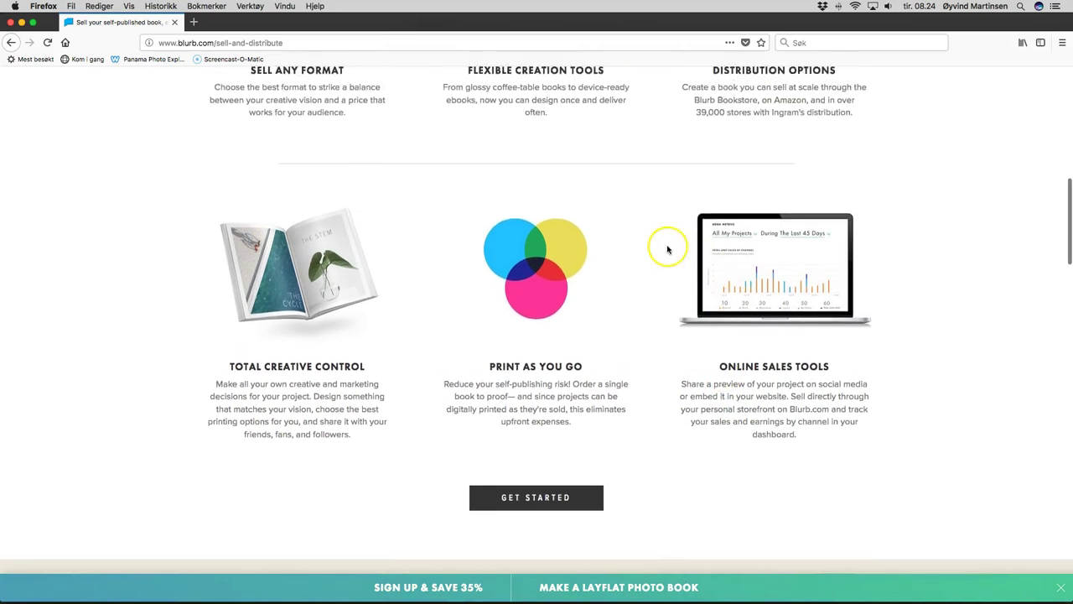
scroll(668, 250, up, 6)
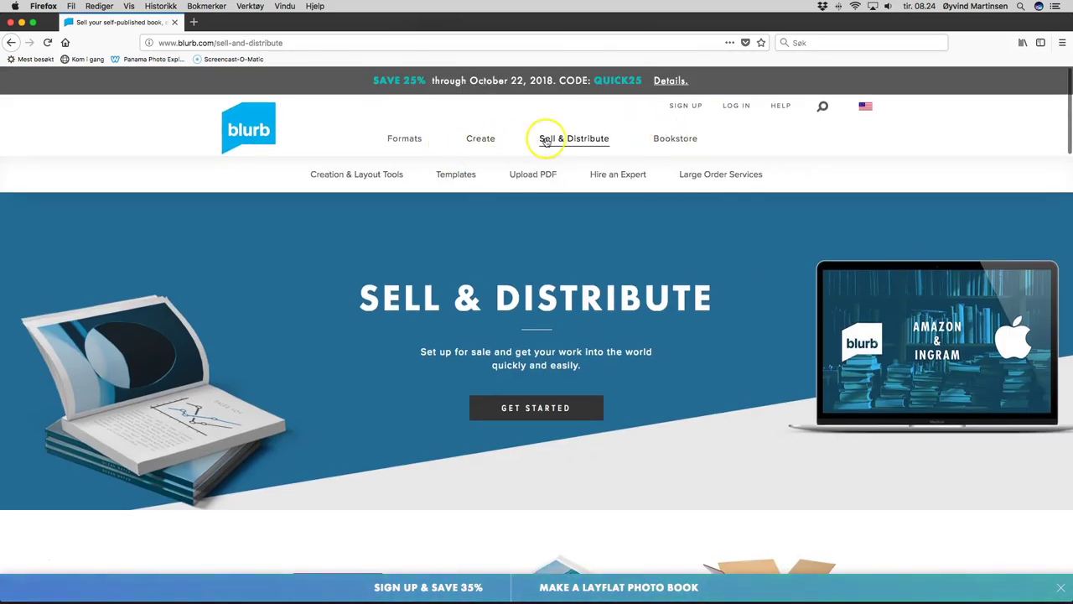
click(440, 175)
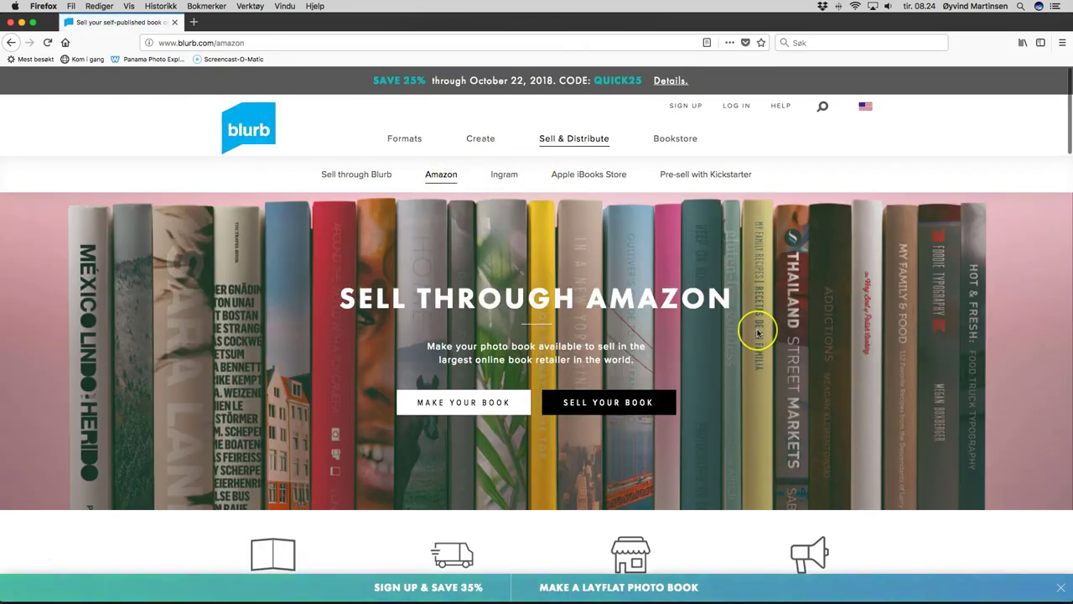
scroll(757, 331, down, 3)
scroll(757, 333, down, 6)
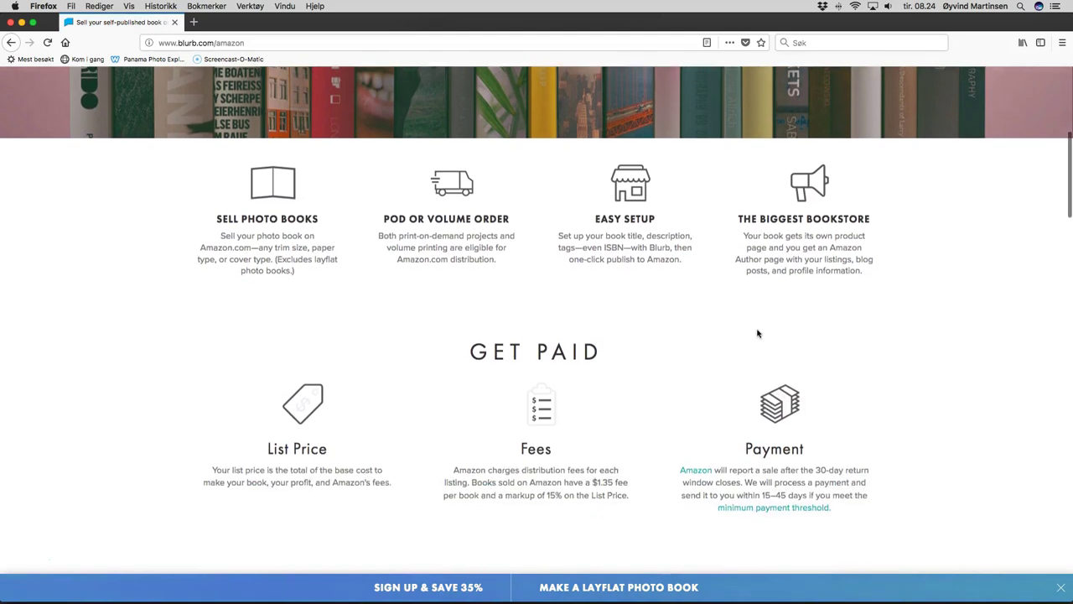
scroll(757, 333, down, 1)
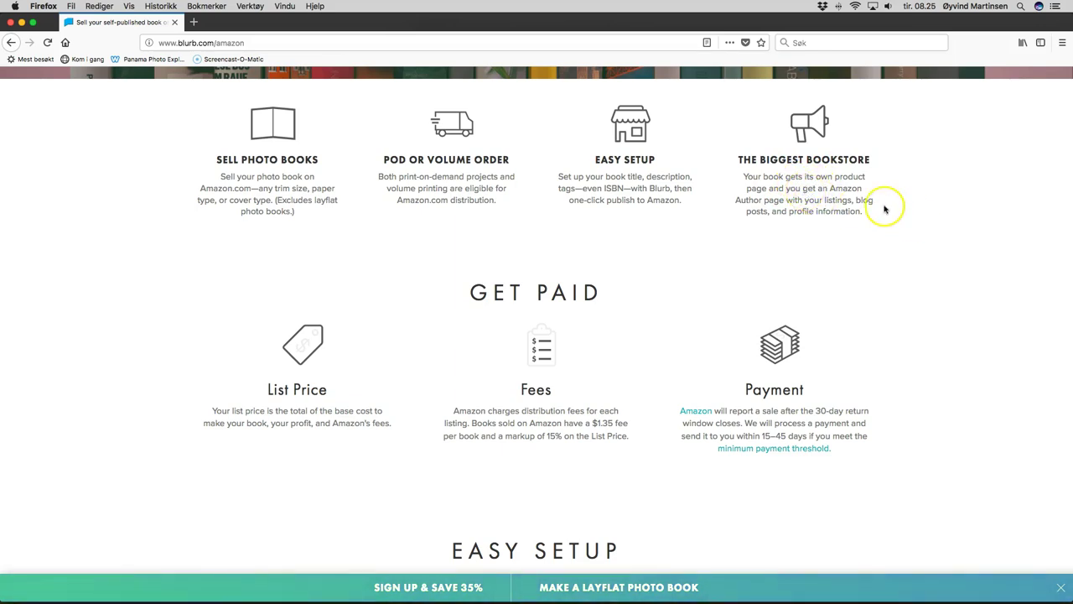
scroll(886, 210, down, 1)
scroll(885, 210, up, 1)
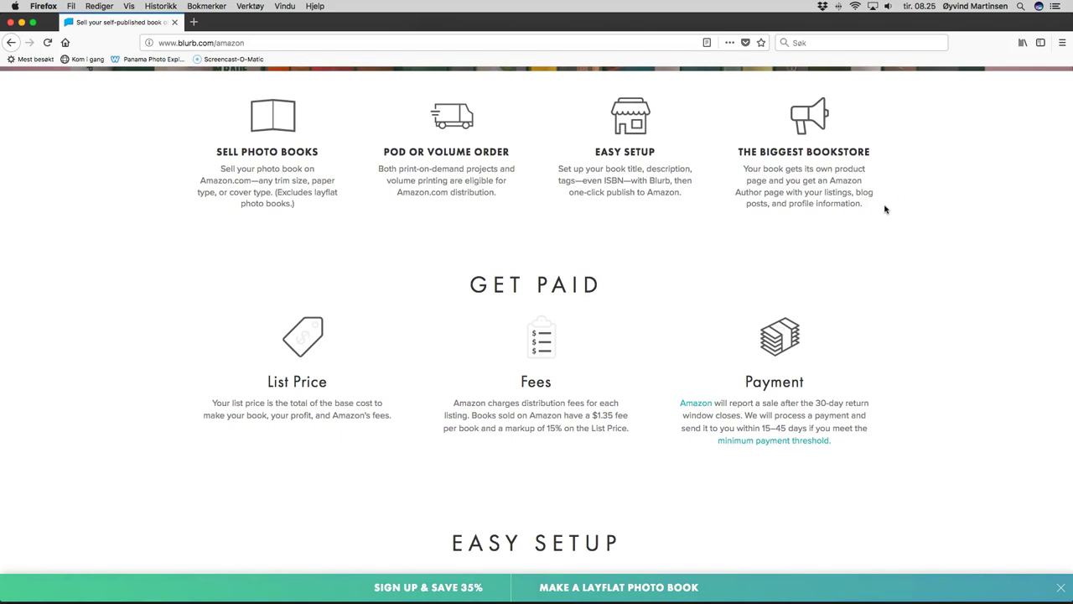
scroll(886, 210, down, 1)
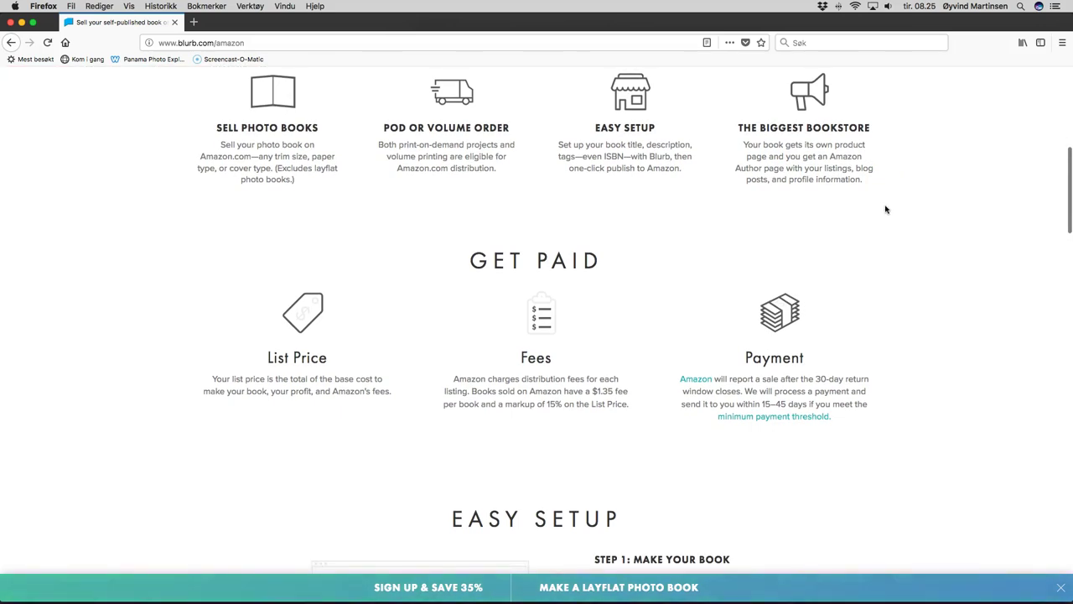
scroll(887, 210, down, 5)
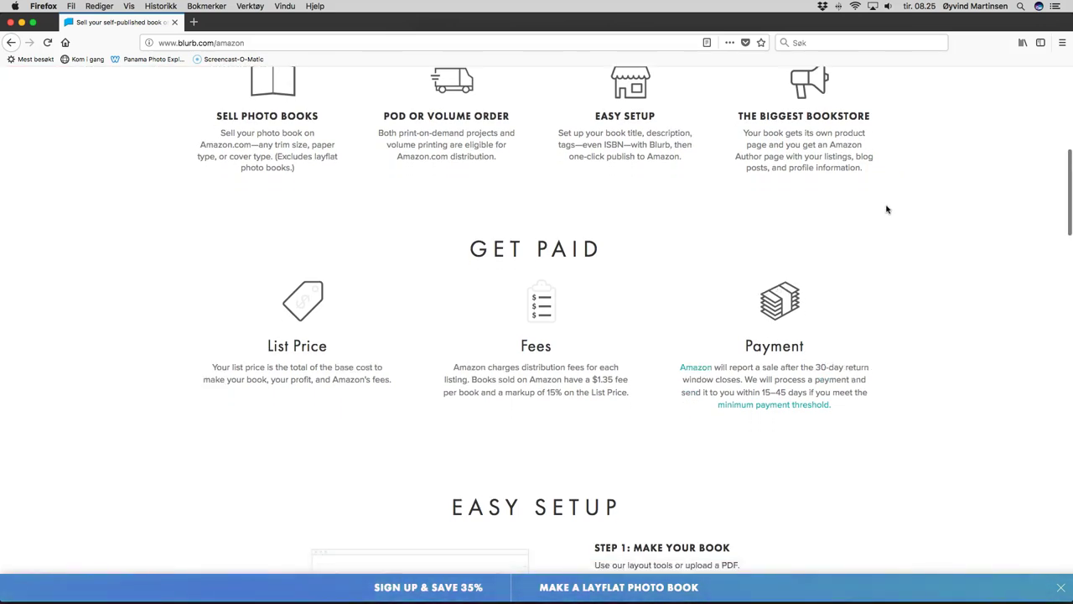
scroll(887, 209, down, 6)
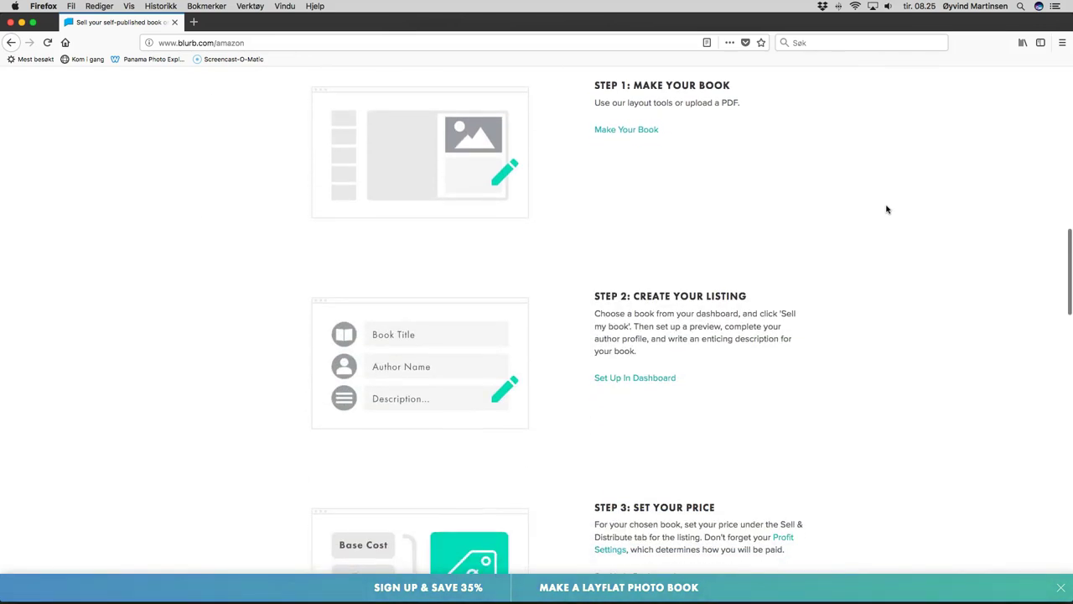
scroll(887, 210, down, 15)
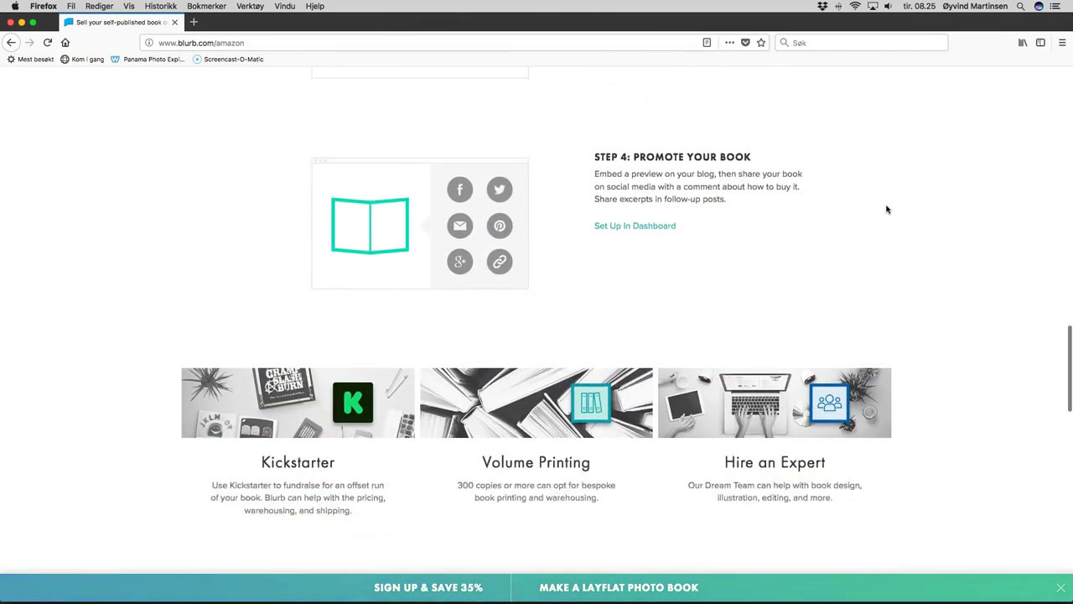
scroll(887, 209, down, 8)
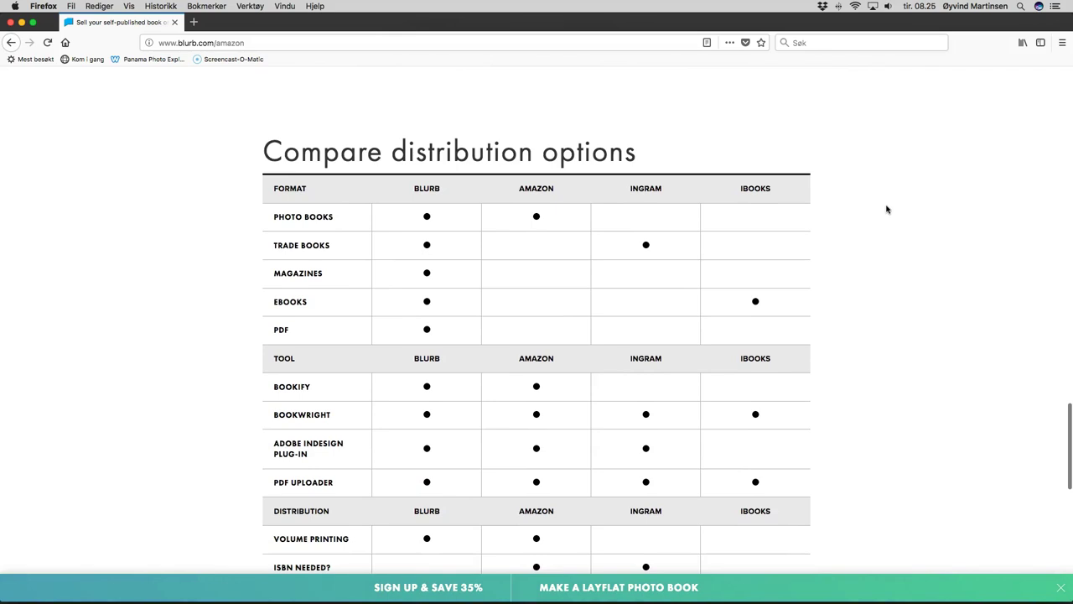
scroll(887, 209, down, 2)
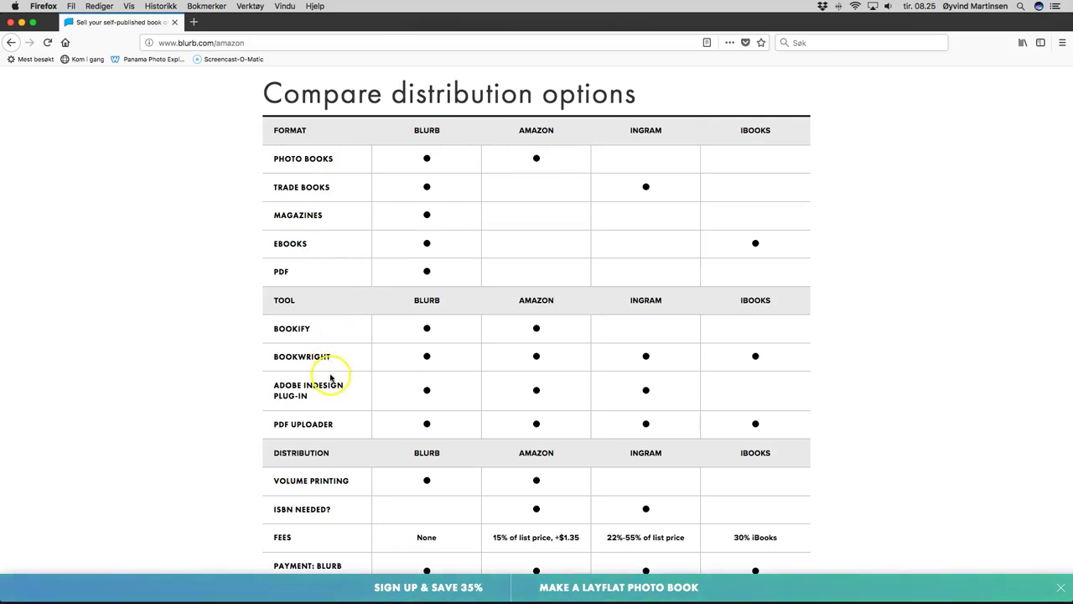
scroll(330, 394, down, 4)
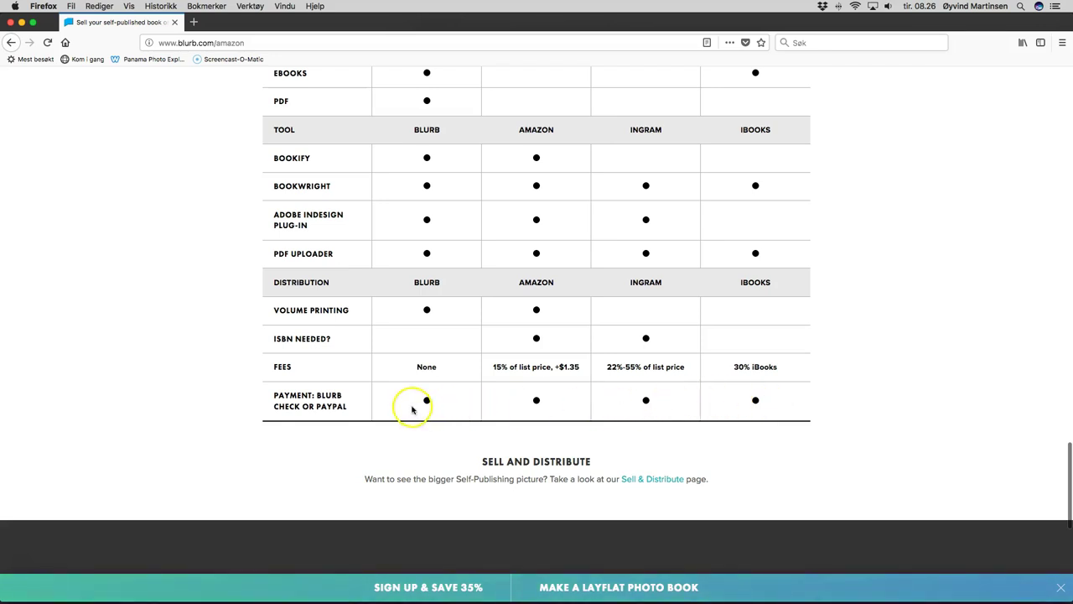
scroll(759, 297, up, 3)
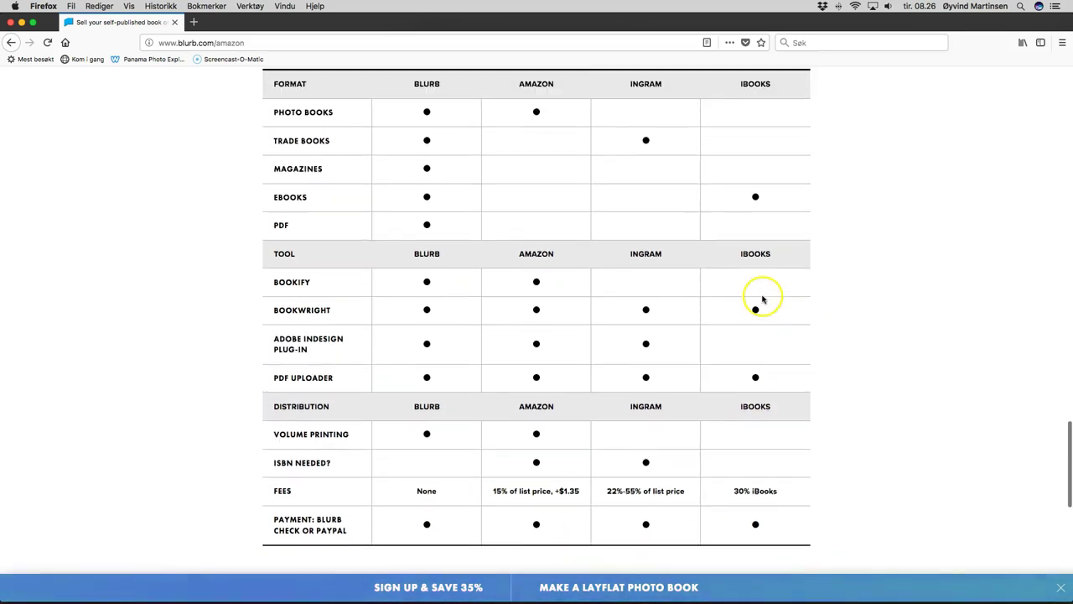
scroll(763, 300, up, 15)
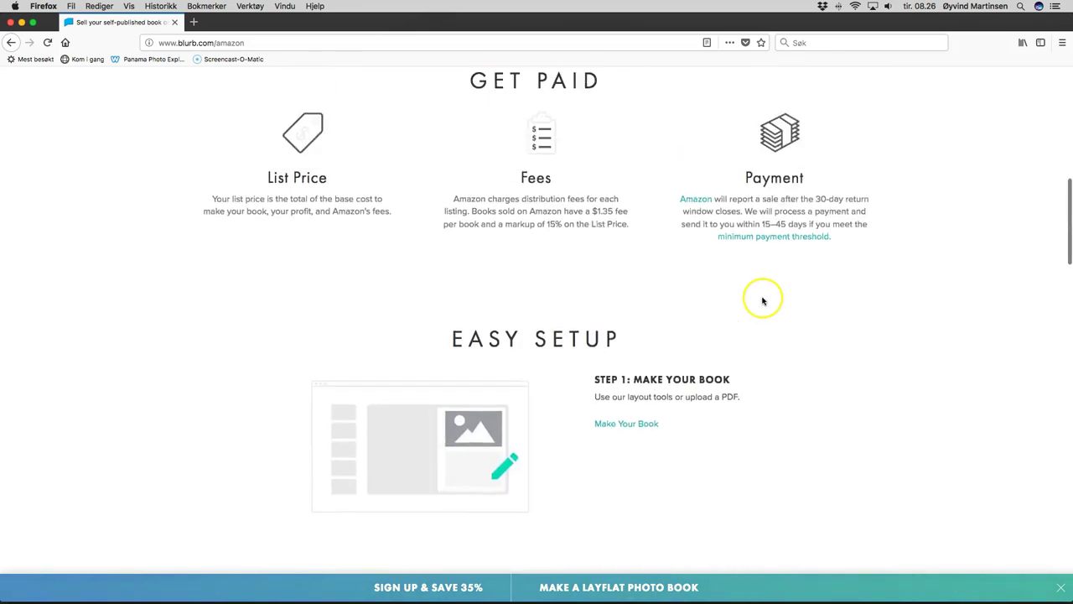
scroll(762, 298, up, 15)
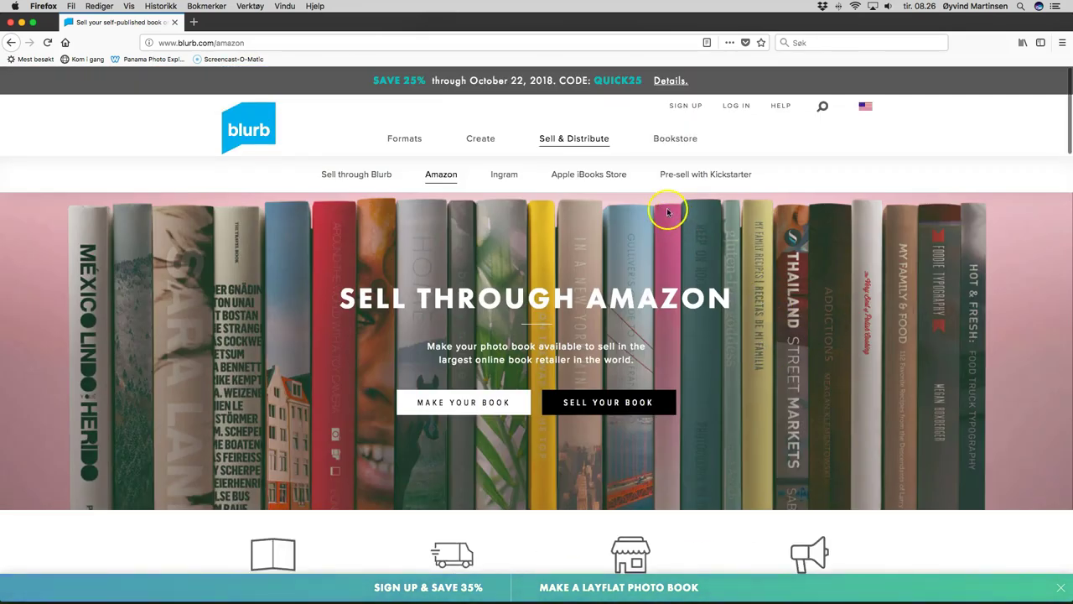
Go to Blurb's home page, close the SAVE 35% popup, and open Large Order Services from the footer
click(295, 131)
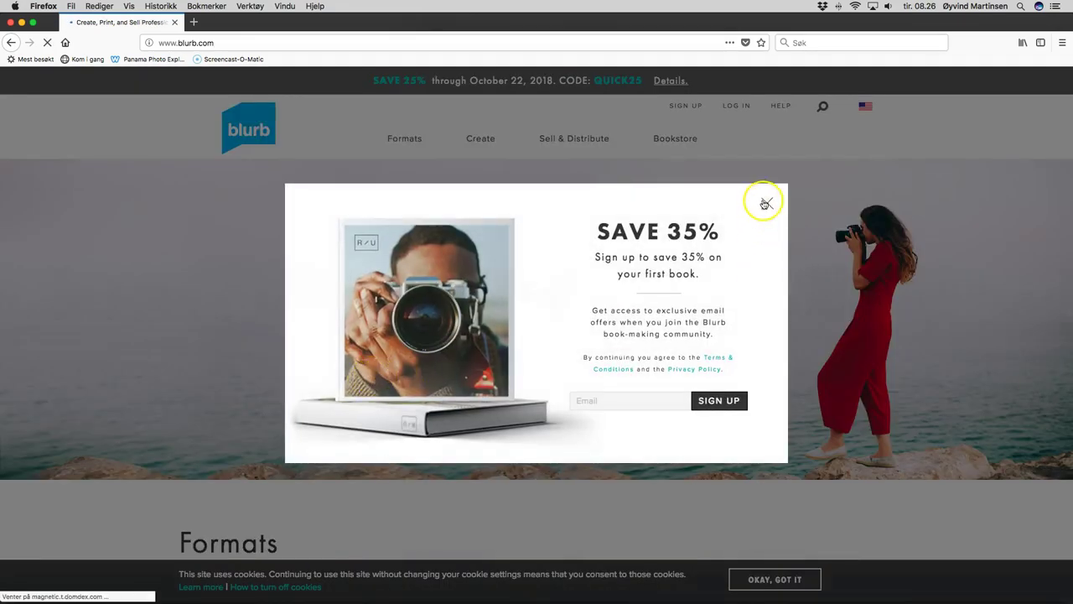
click(763, 202)
scroll(417, 308, down, 20)
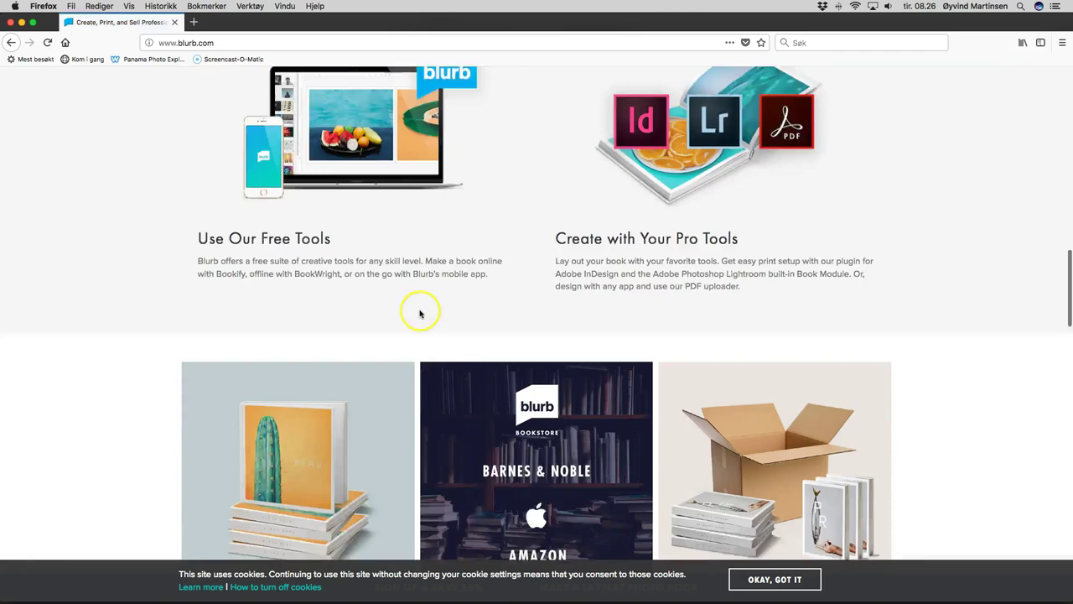
scroll(421, 313, down, 20)
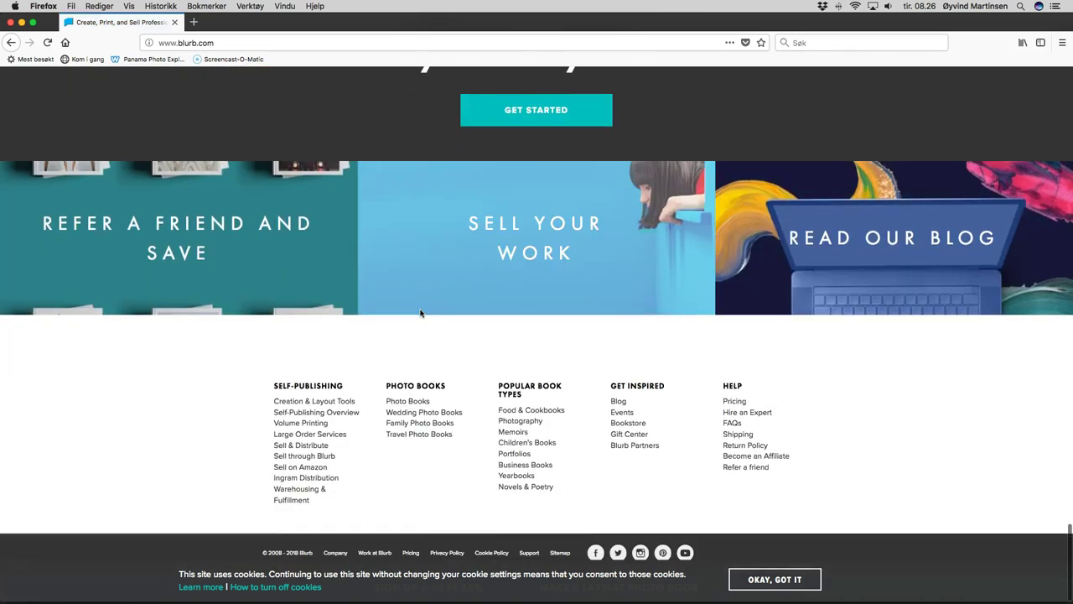
click(312, 435)
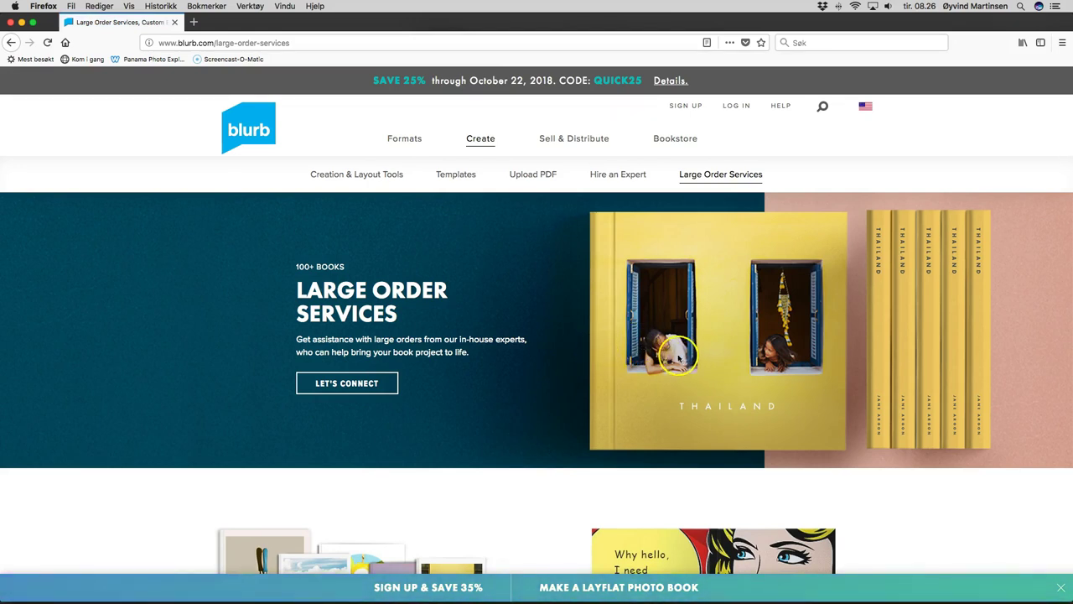
Scroll through Large Order Services down to the Get in Touch consultation form
scroll(678, 357, down, 5)
scroll(678, 357, down, 5)
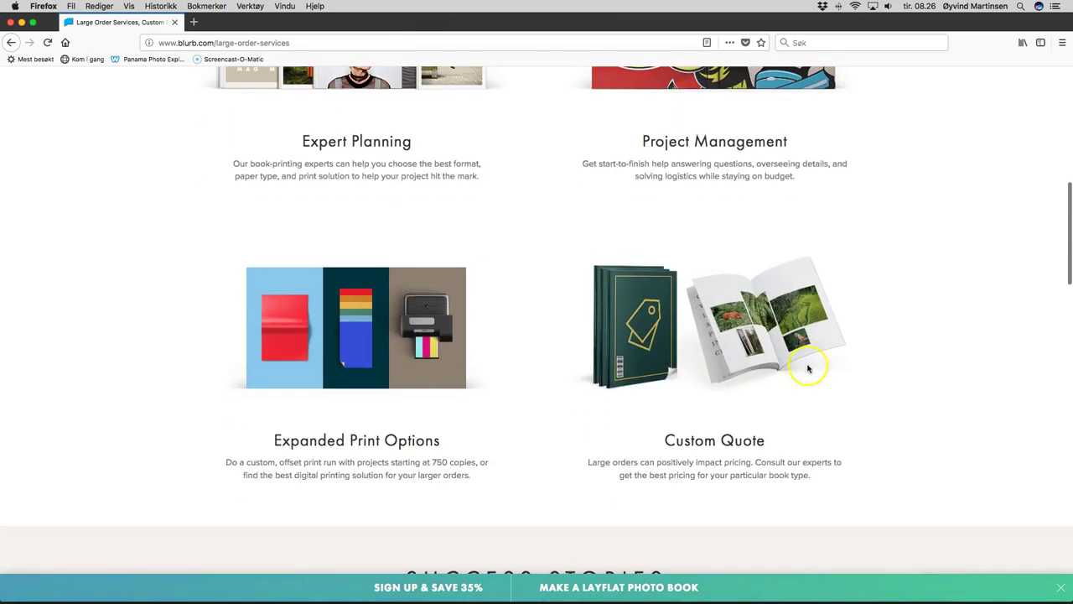
scroll(847, 367, down, 2)
scroll(848, 368, down, 8)
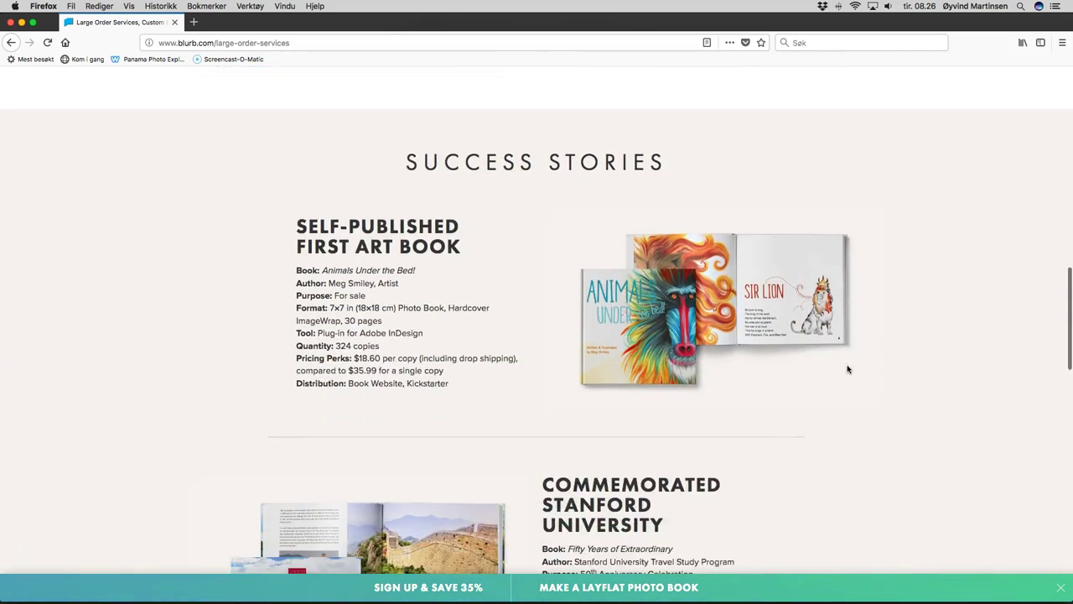
scroll(844, 370, down, 3)
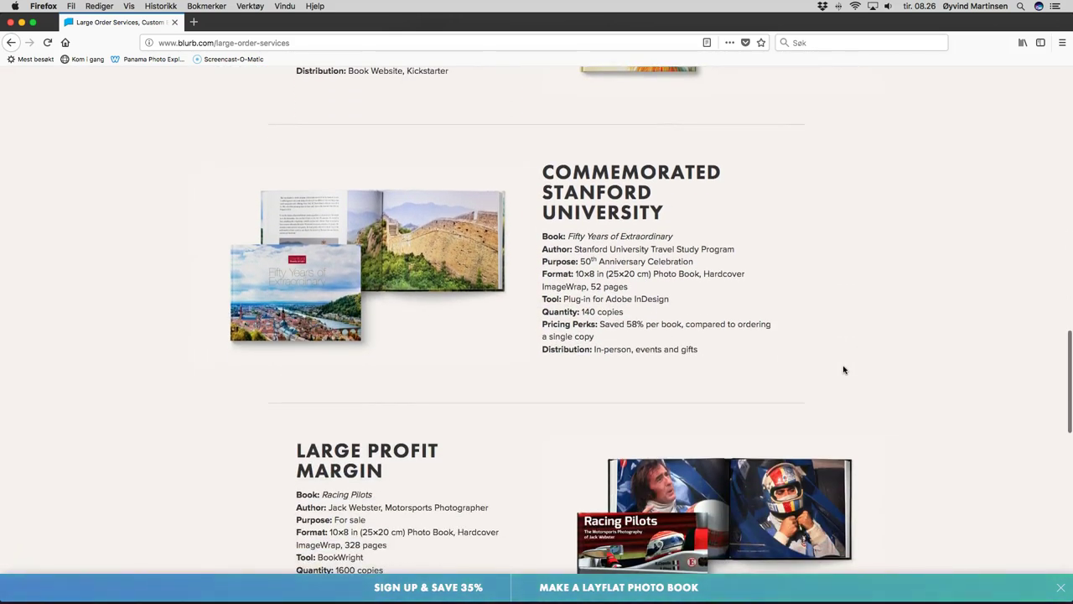
scroll(843, 370, down, 5)
scroll(843, 369, down, 7)
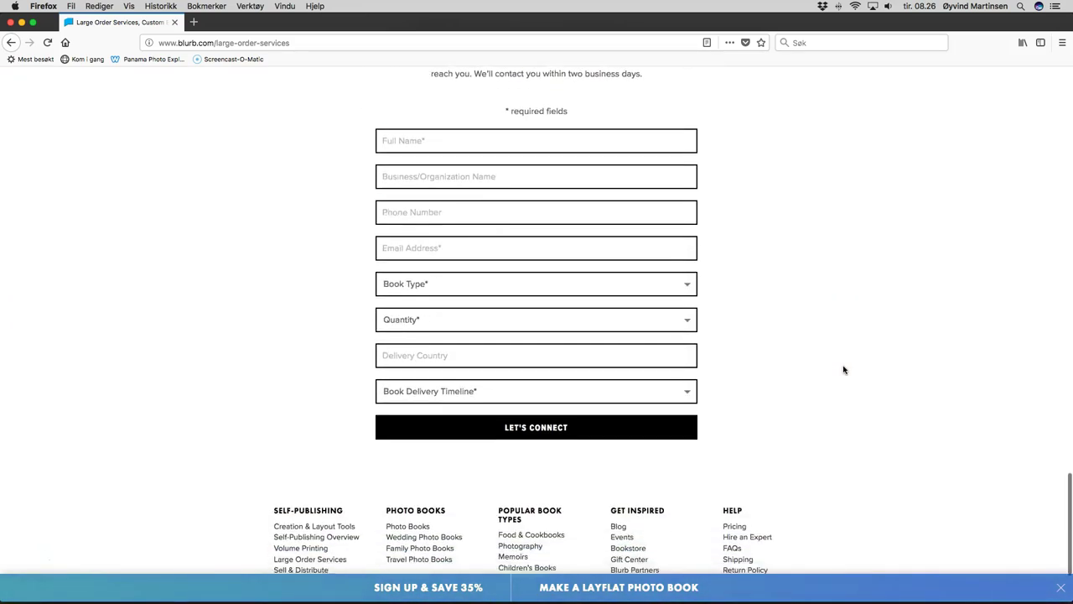
scroll(844, 370, up, 3)
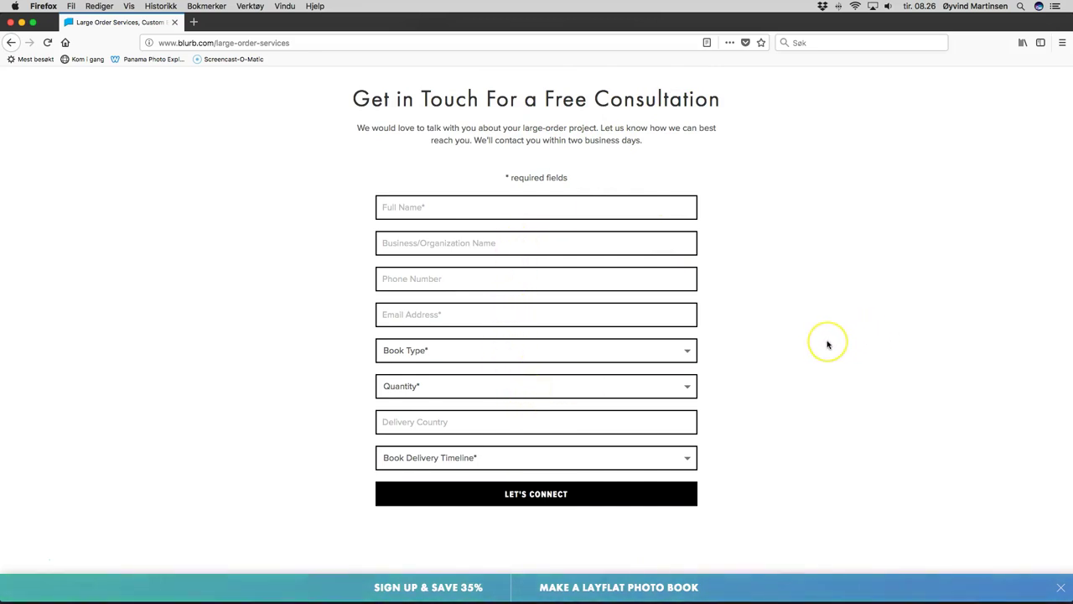
scroll(826, 343, up, 8)
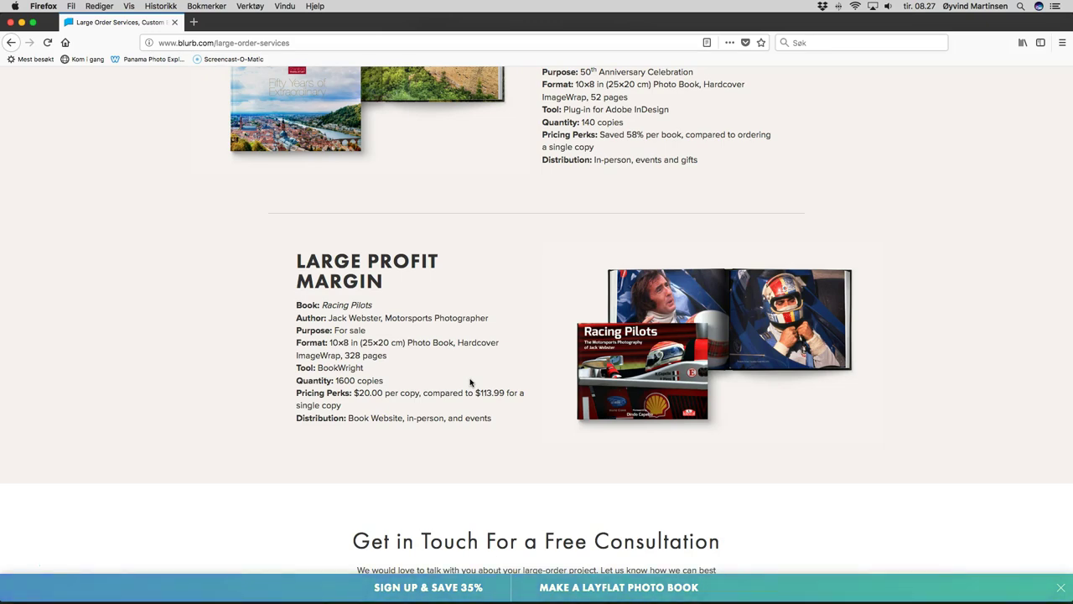
scroll(905, 212, up, 10)
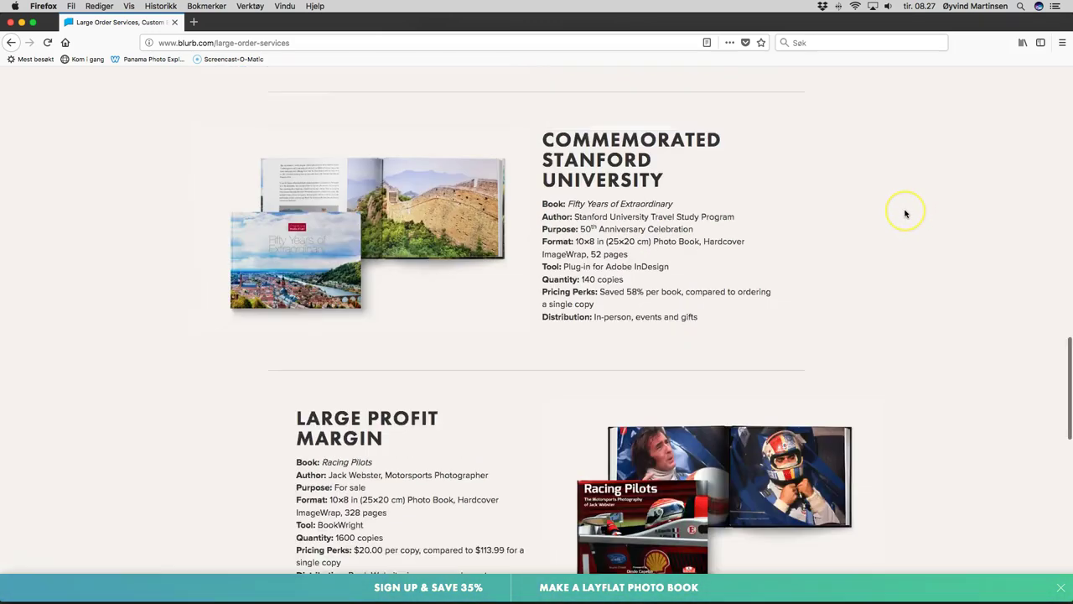
scroll(905, 213, up, 10)
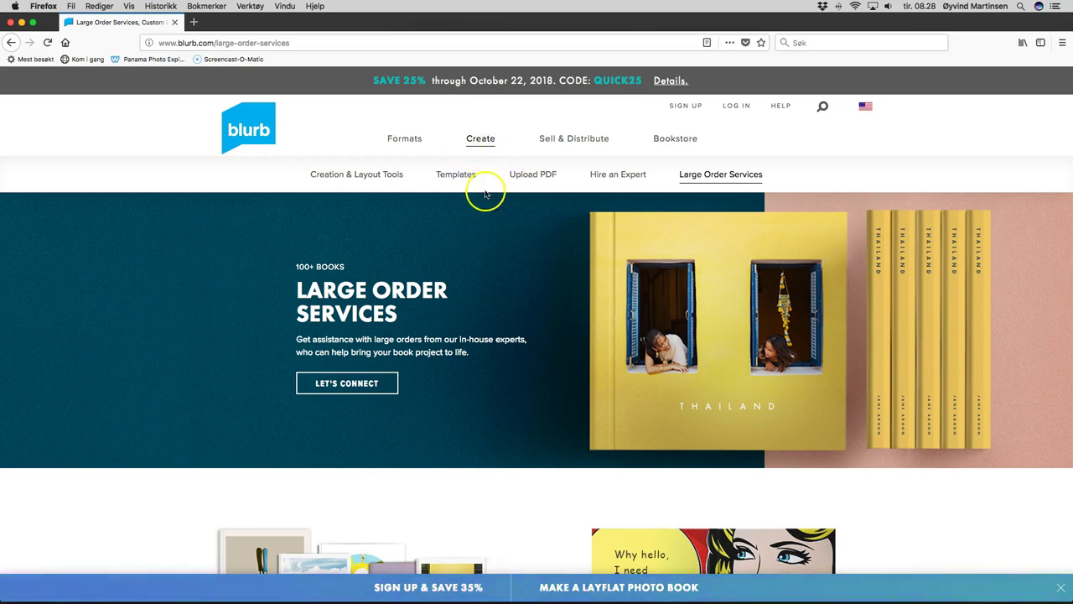
Quit Firefox from its application menu to return to Lightroom's Book module
click(45, 5)
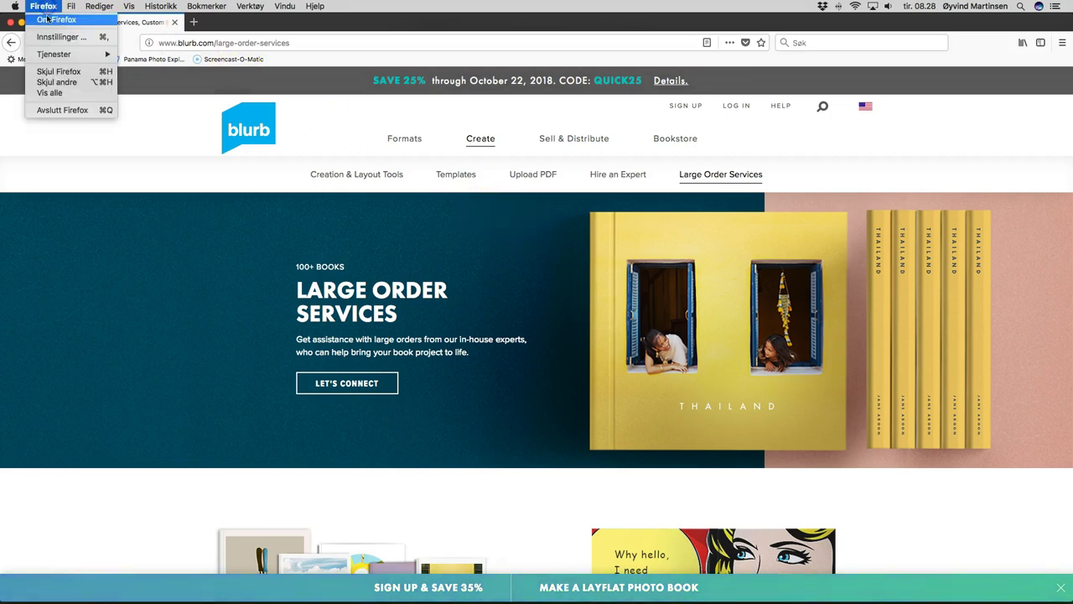
click(54, 111)
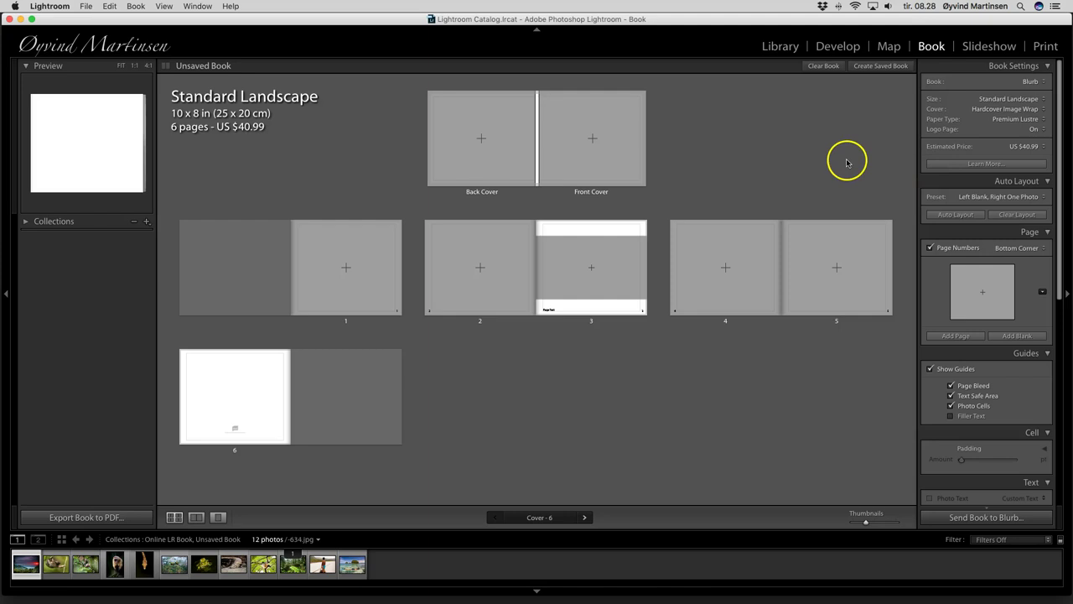
click(1044, 100)
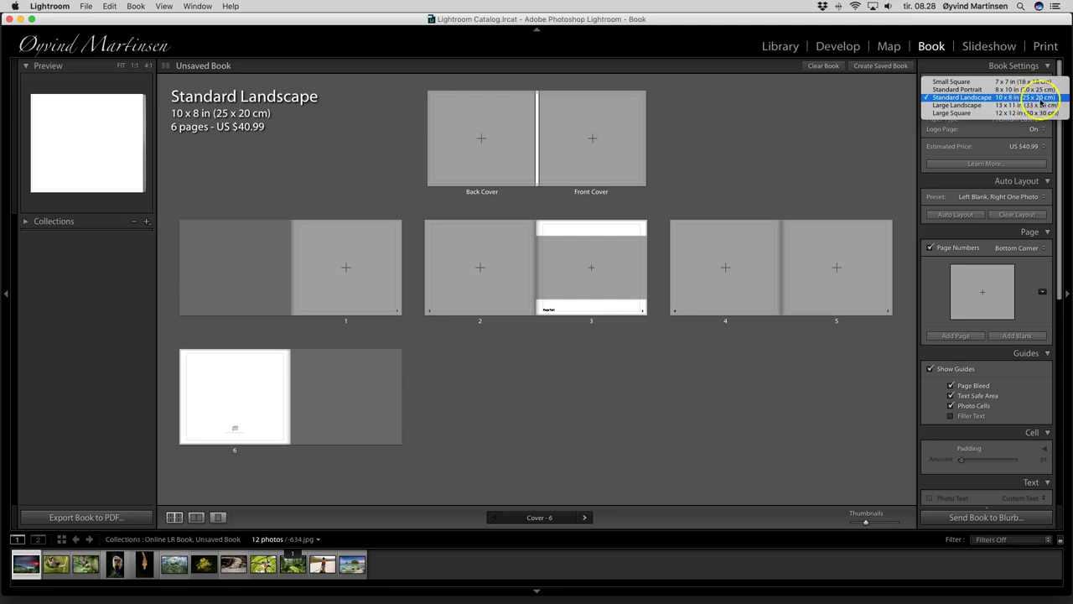
click(1040, 99)
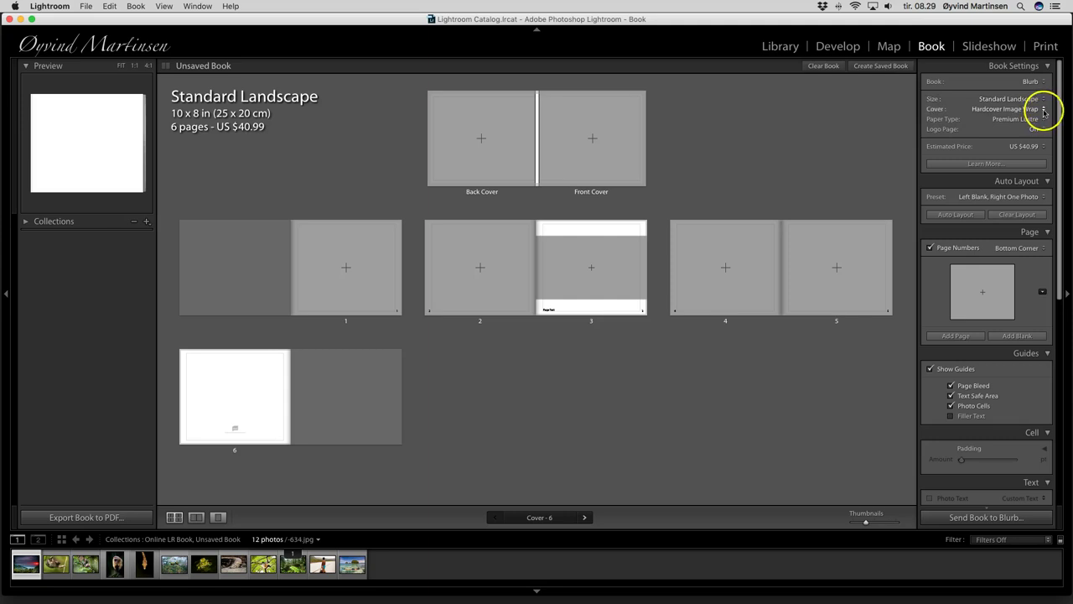
click(1043, 110)
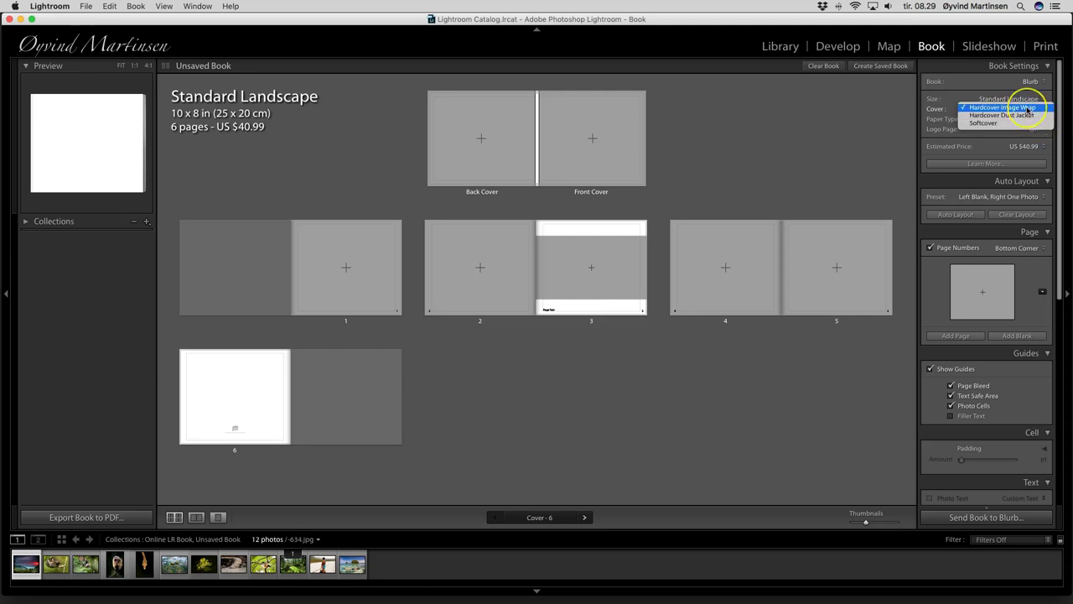
click(1027, 109)
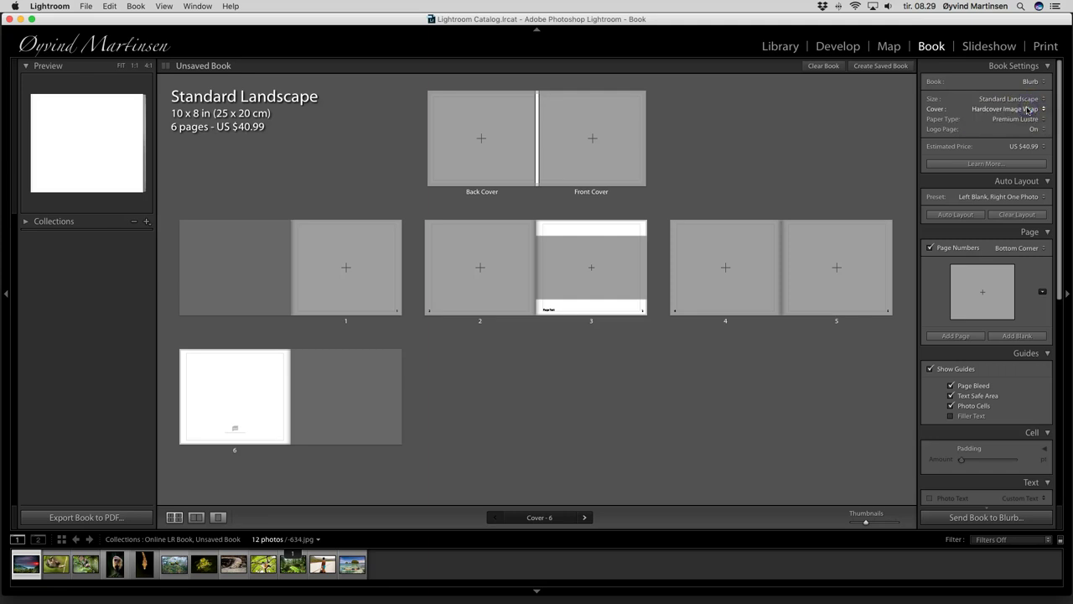
click(1043, 120)
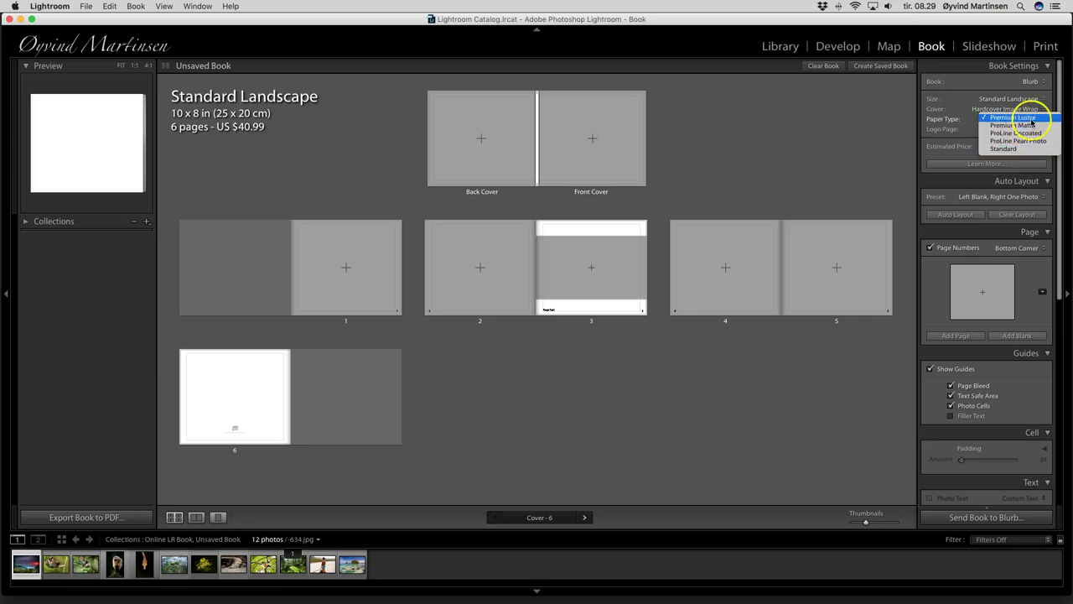
click(1029, 119)
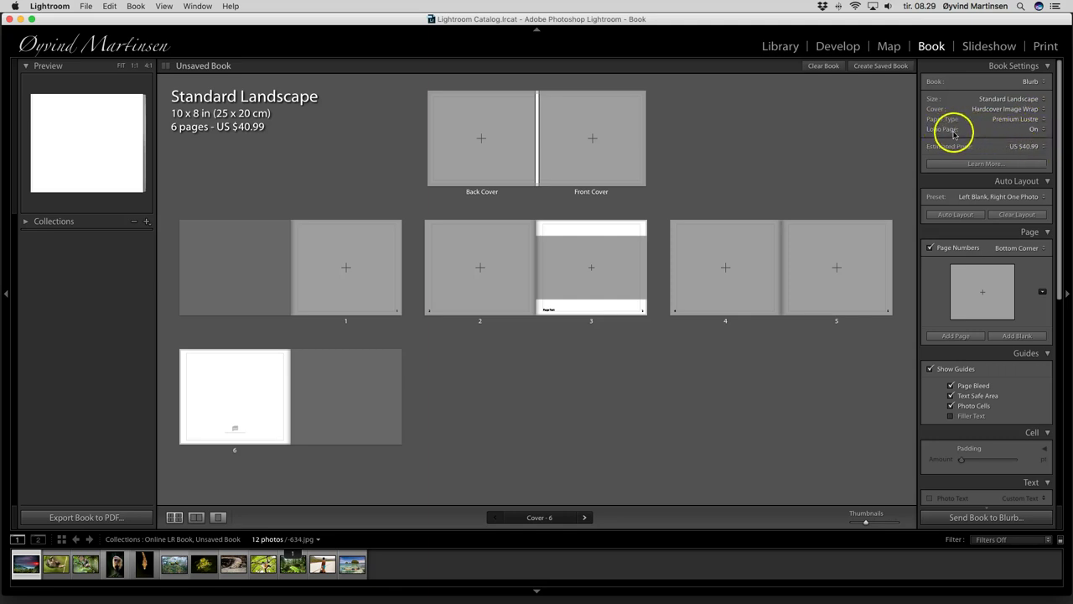
click(1044, 131)
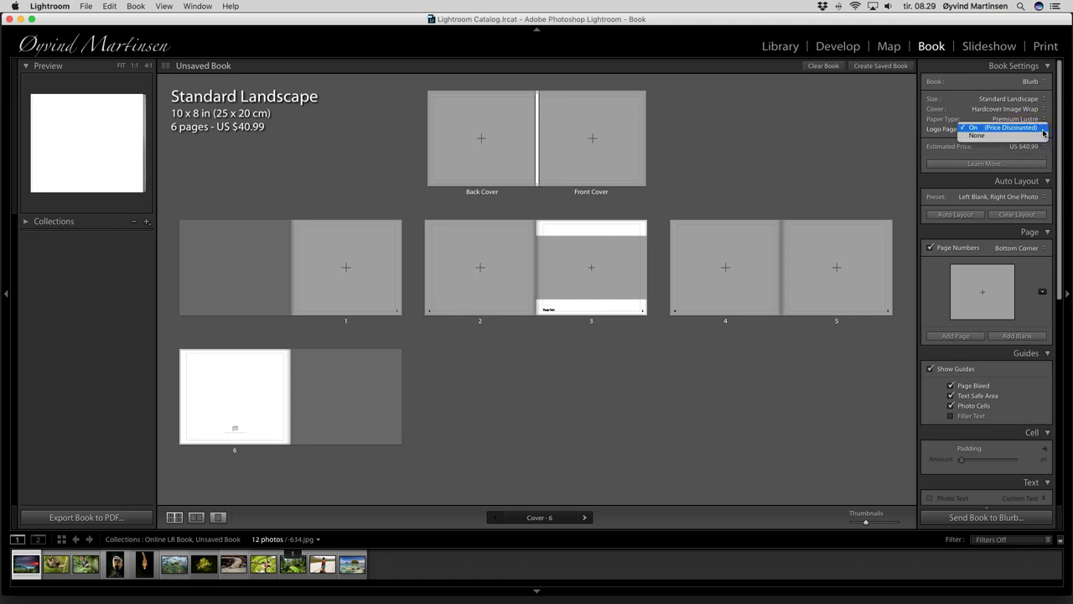
click(985, 137)
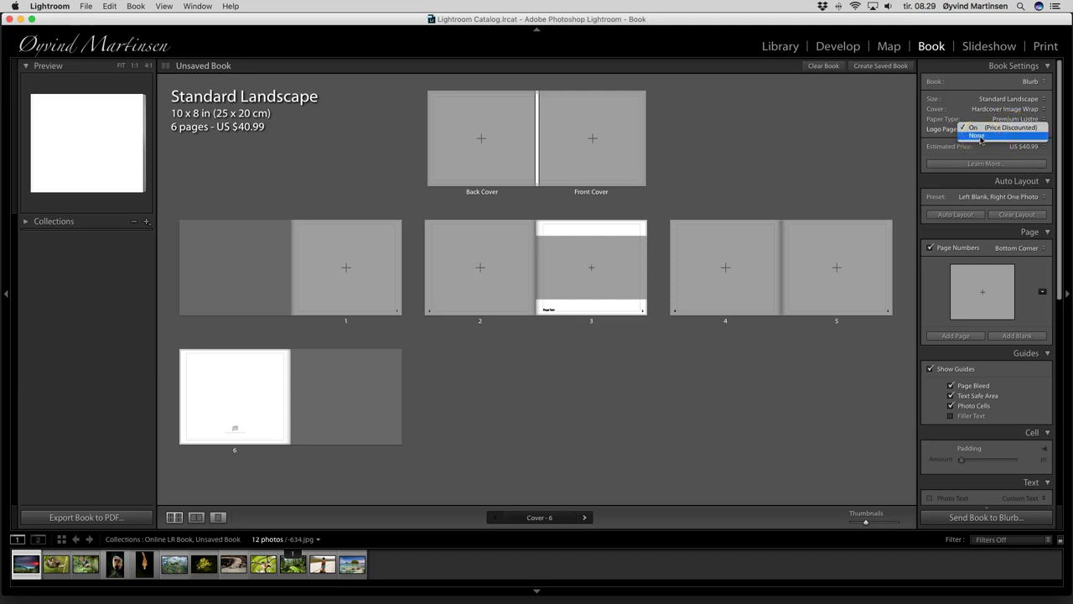
click(990, 127)
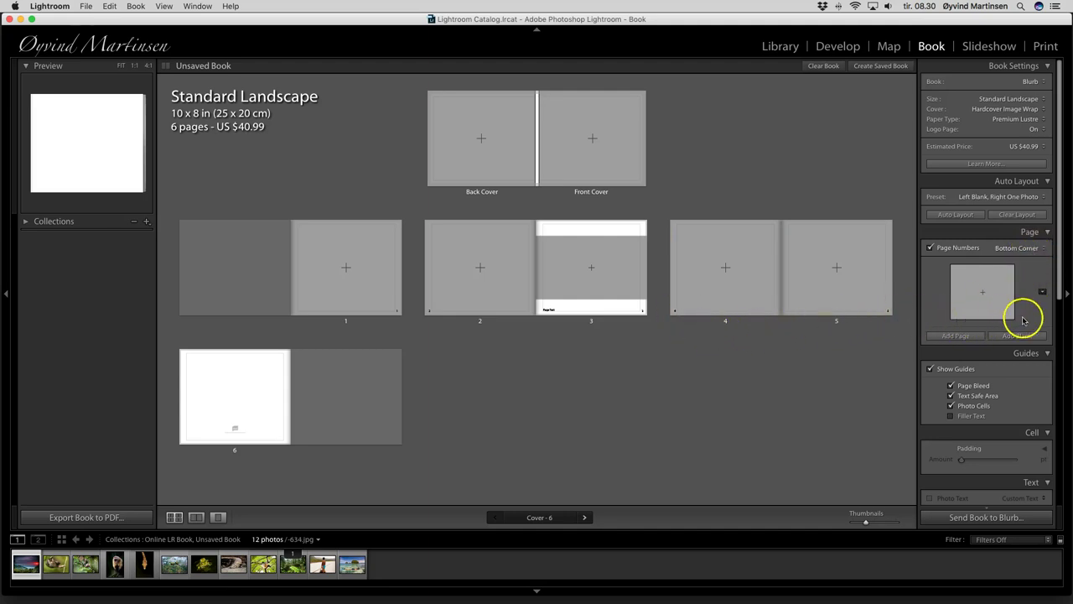
Enable Apply Background Globally in the Background panel
scroll(1023, 320, down, 3)
scroll(1023, 320, down, 5)
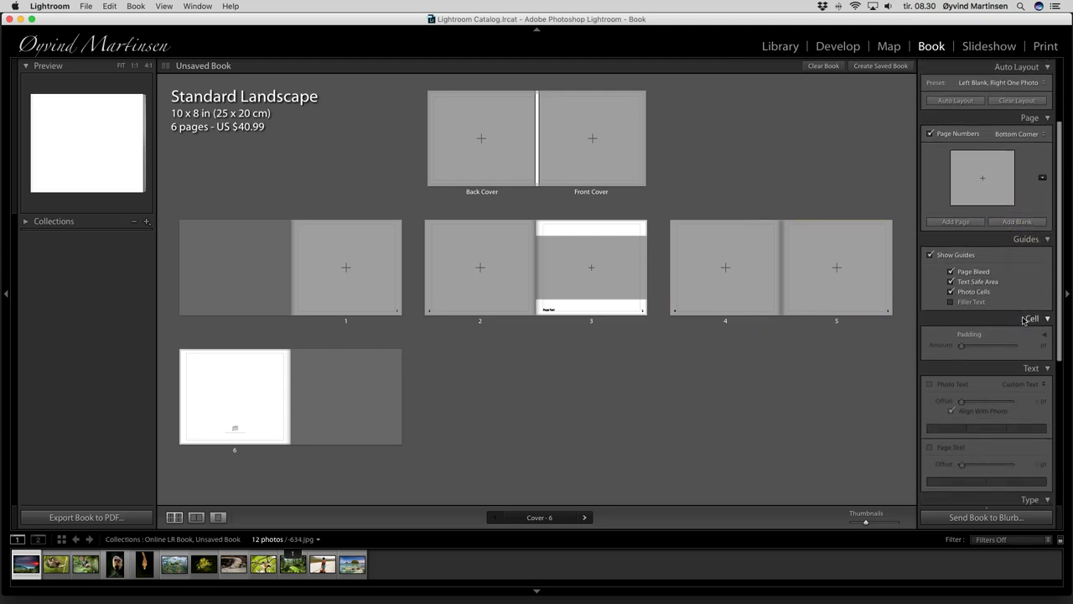
scroll(1022, 319, down, 5)
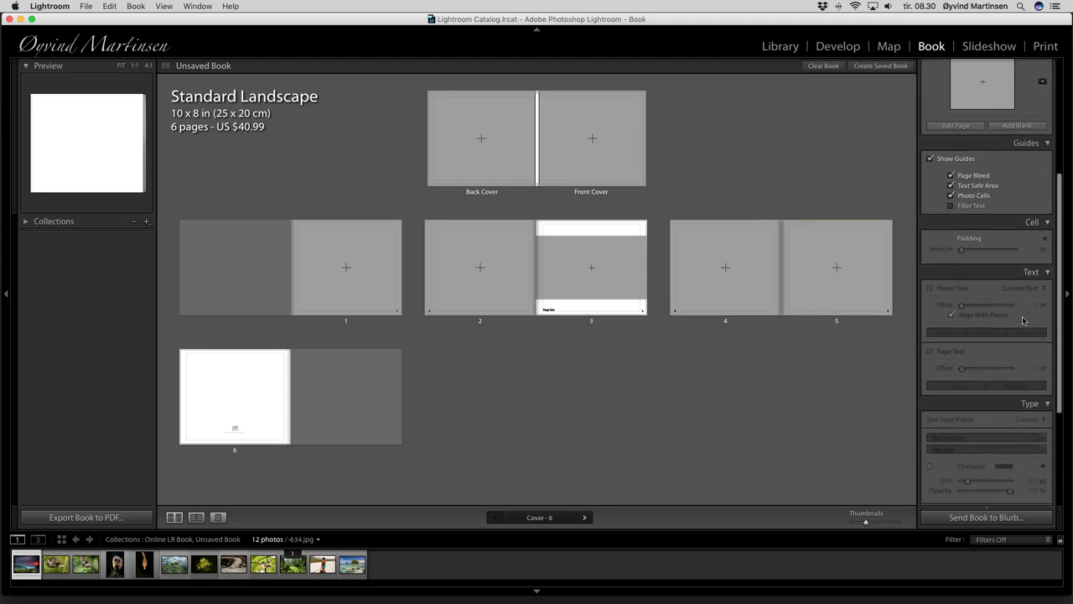
scroll(1022, 321, down, 1)
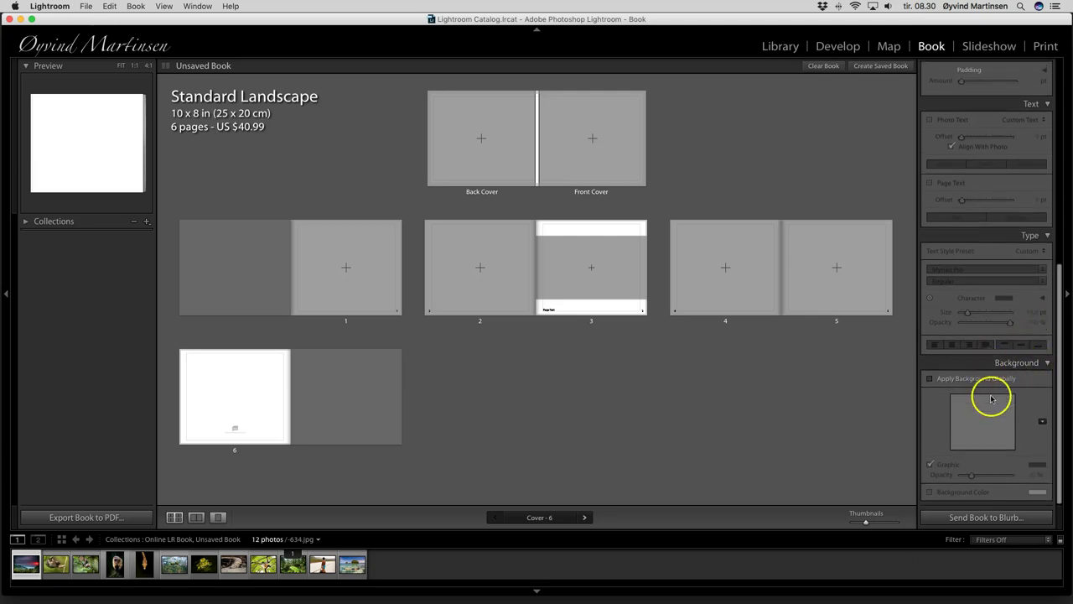
click(929, 379)
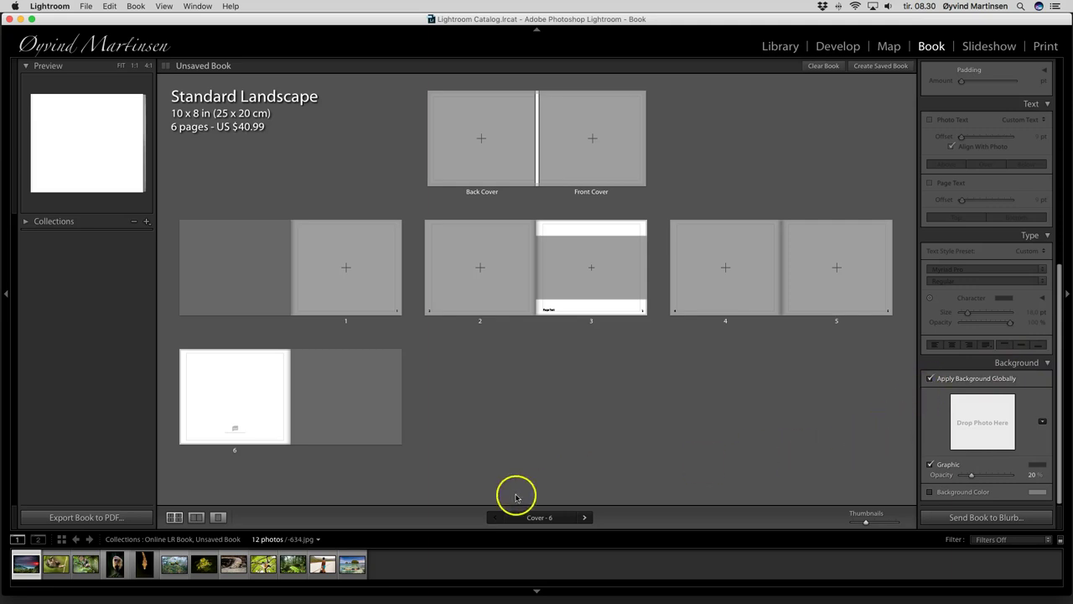
Set the forest fern photo as the page background at 33% opacity
drag(321, 564, 983, 416)
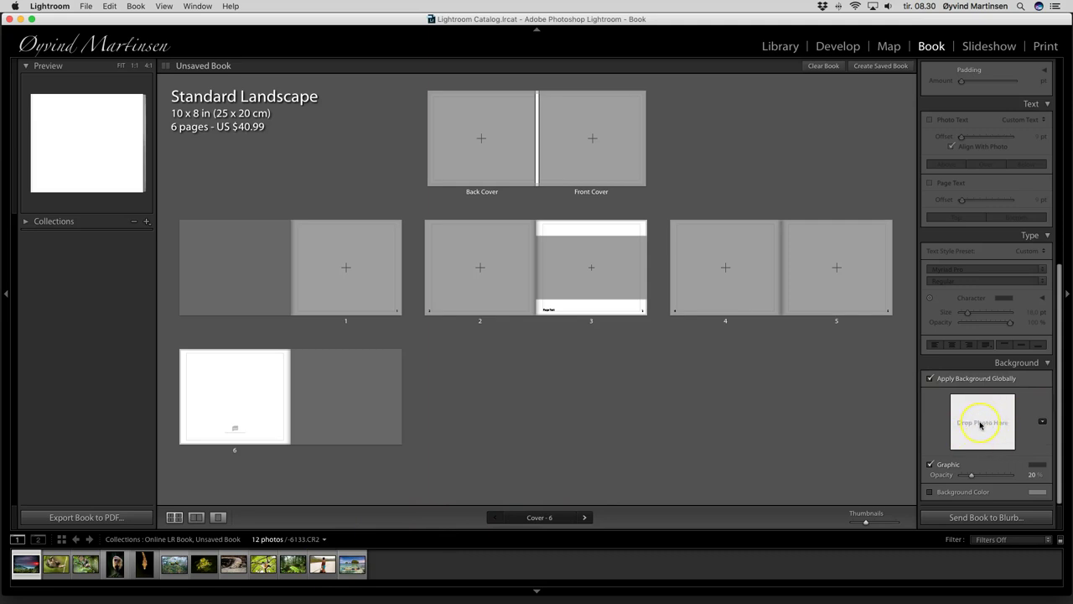
drag(981, 425, 326, 565)
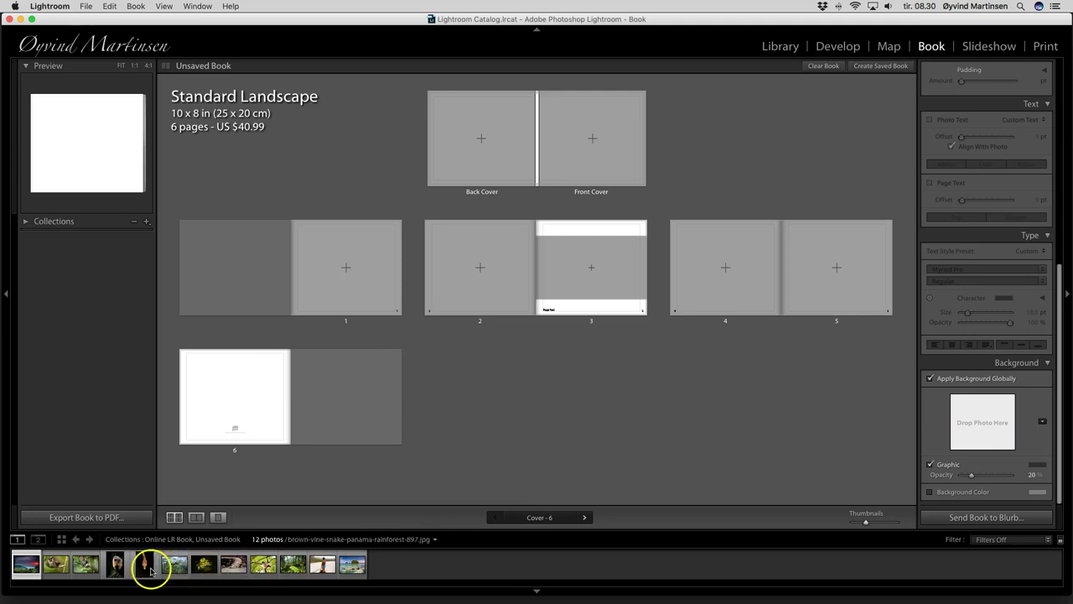
drag(288, 564, 972, 425)
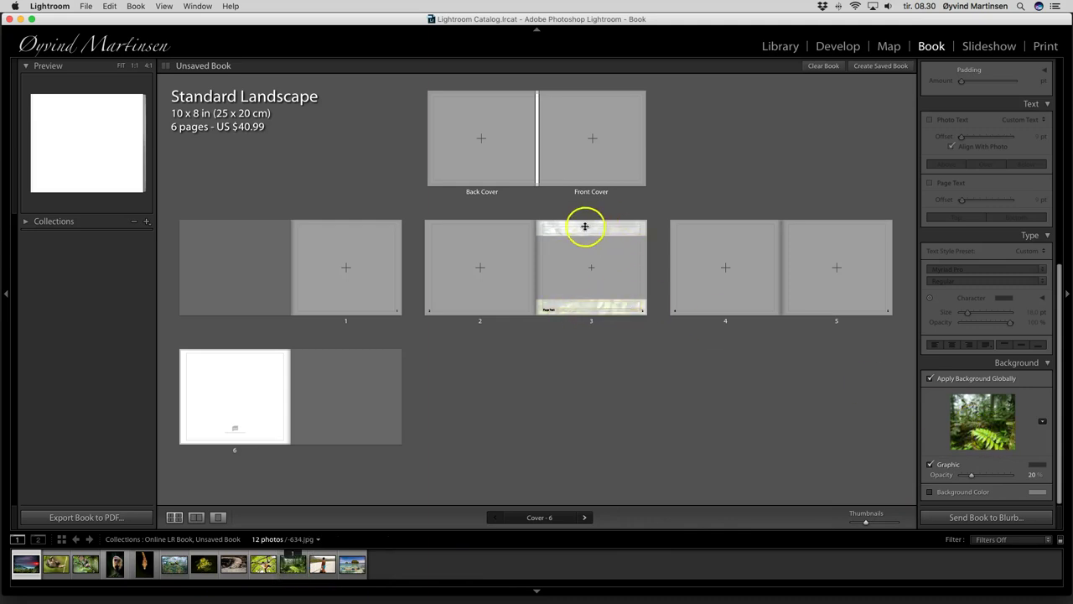
mouse_move(970, 475)
mouse_down()
mouse_move(1020, 475)
mouse_move(968, 475)
mouse_up()
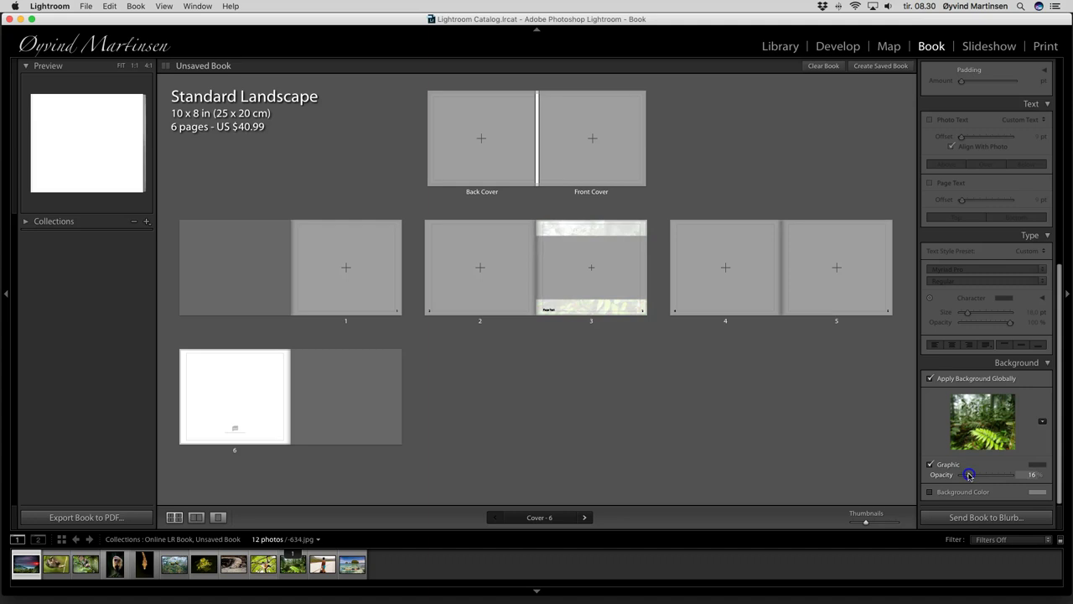
drag(968, 475, 978, 476)
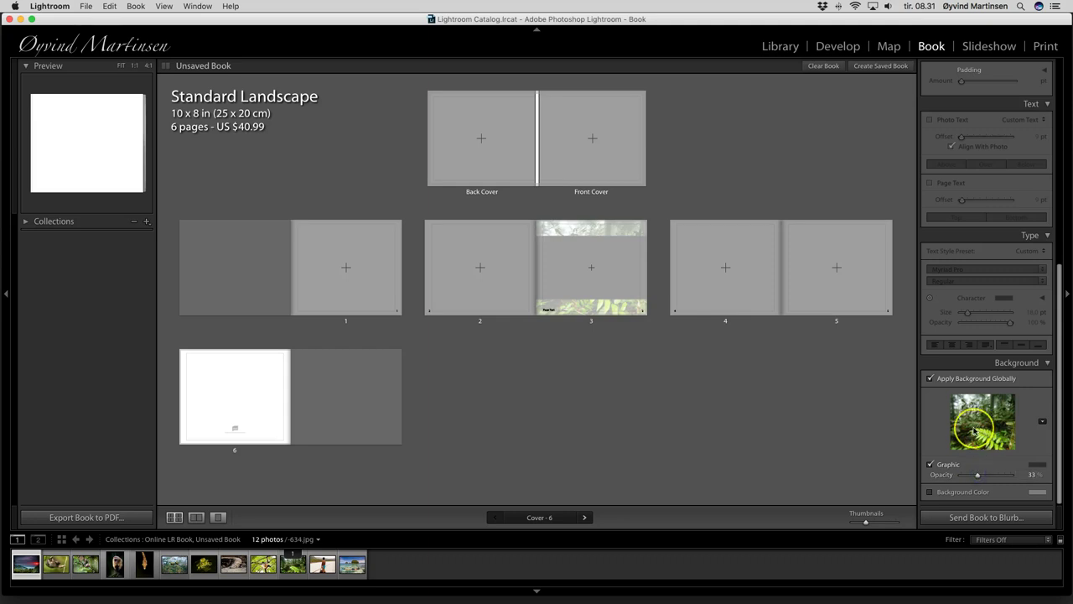
Remove the fern photo from the Background graphic well using Remove Photo
right_click(975, 430)
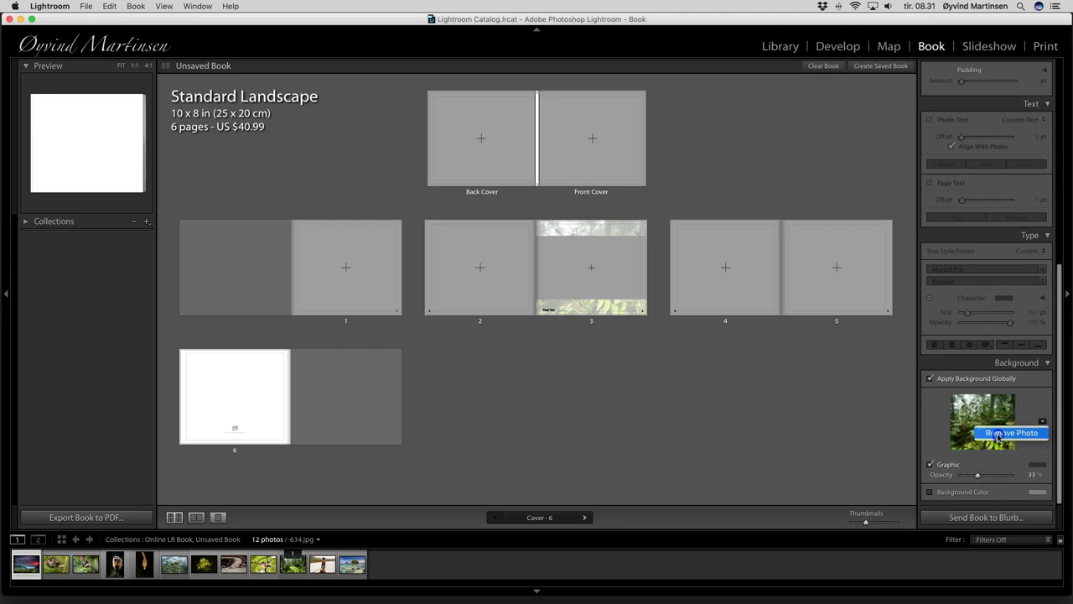
click(997, 434)
click(1036, 466)
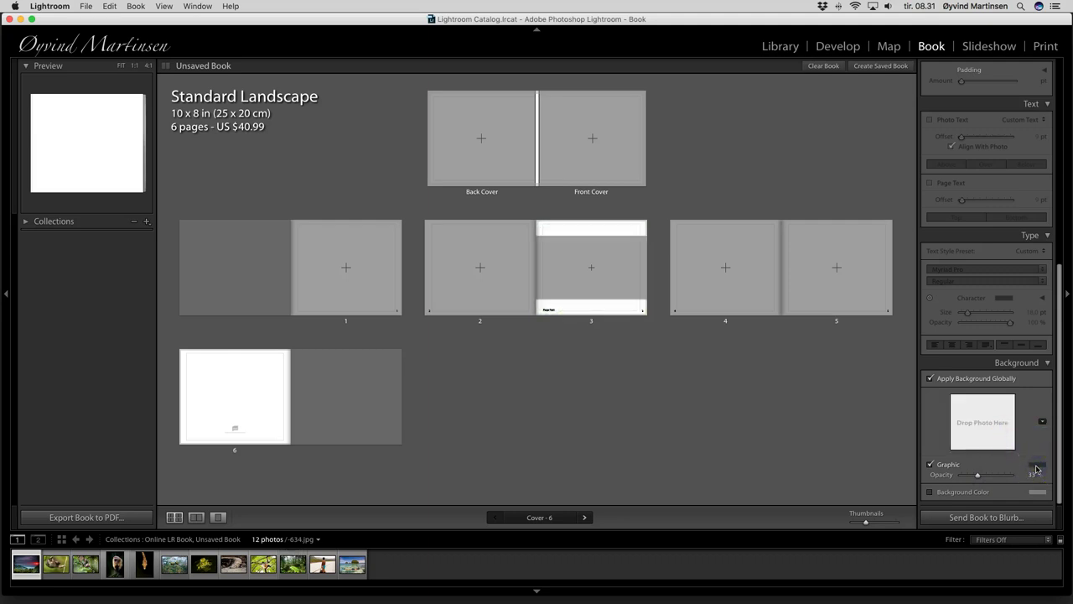
click(775, 419)
Place the red-sunset mountain photo on the front cover
drag(488, 591, 486, 551)
mouse_move(12, 531)
mouse_down()
mouse_move(276, 431)
mouse_move(498, 299)
mouse_move(610, 124)
mouse_move(599, 128)
mouse_move(593, 148)
mouse_move(652, 199)
mouse_move(642, 189)
mouse_move(752, 162)
mouse_move(703, 162)
mouse_move(715, 163)
mouse_up()
click(642, 191)
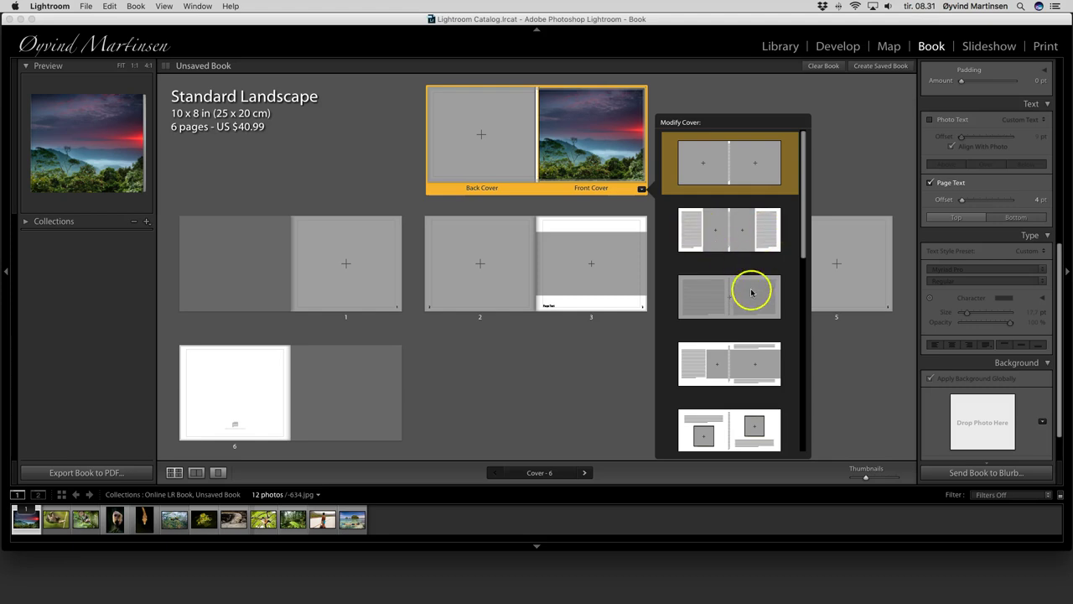
Browse the available Modify Cover layouts
scroll(749, 291, down, 2)
scroll(747, 298, down, 2)
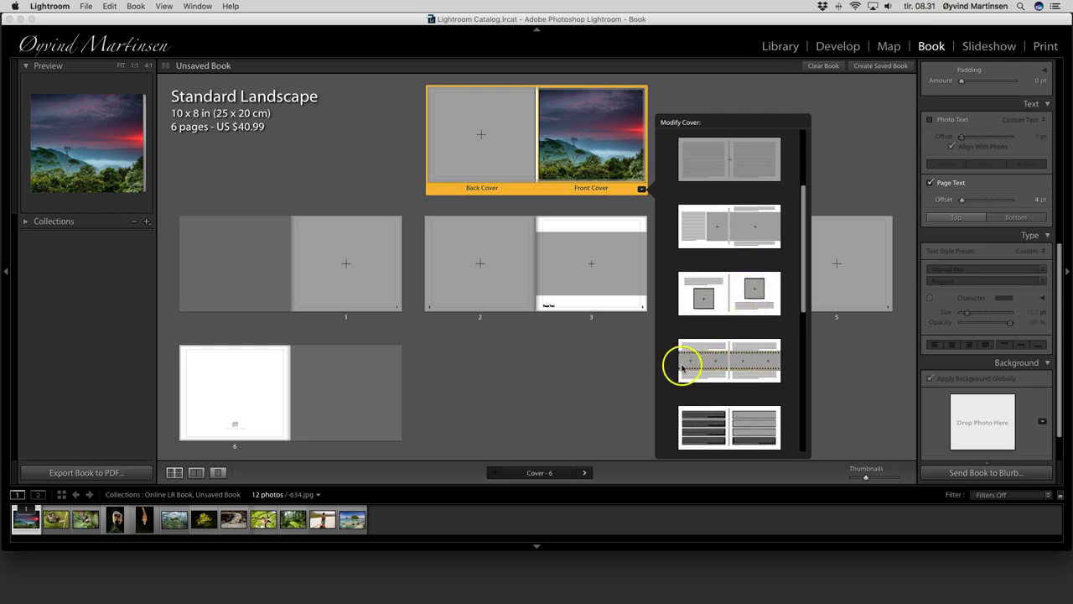
scroll(750, 352, down, 5)
scroll(752, 356, down, 5)
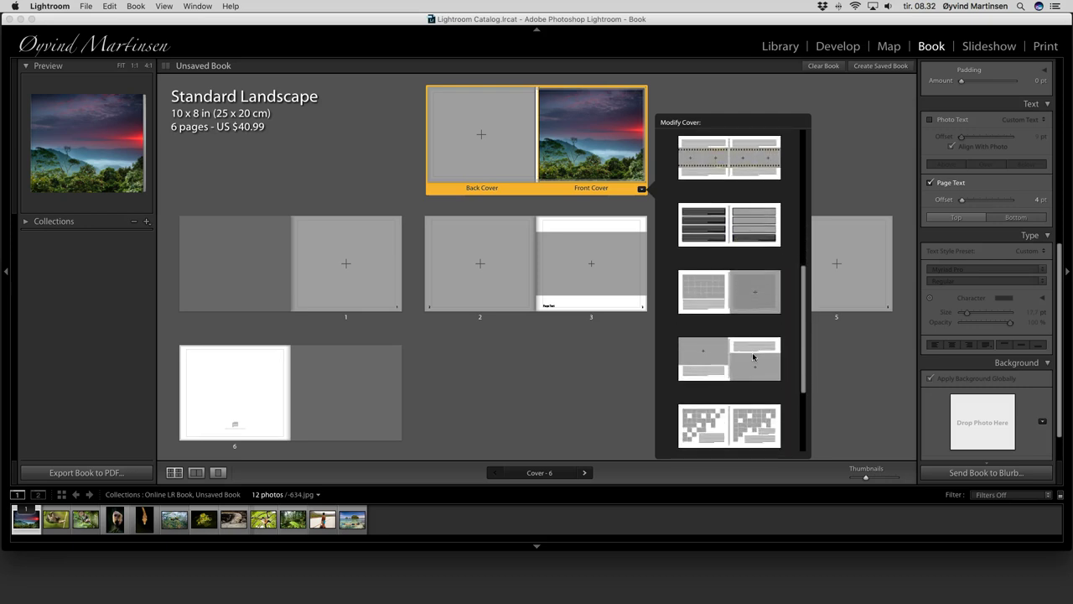
scroll(752, 356, down, 2)
click(714, 279)
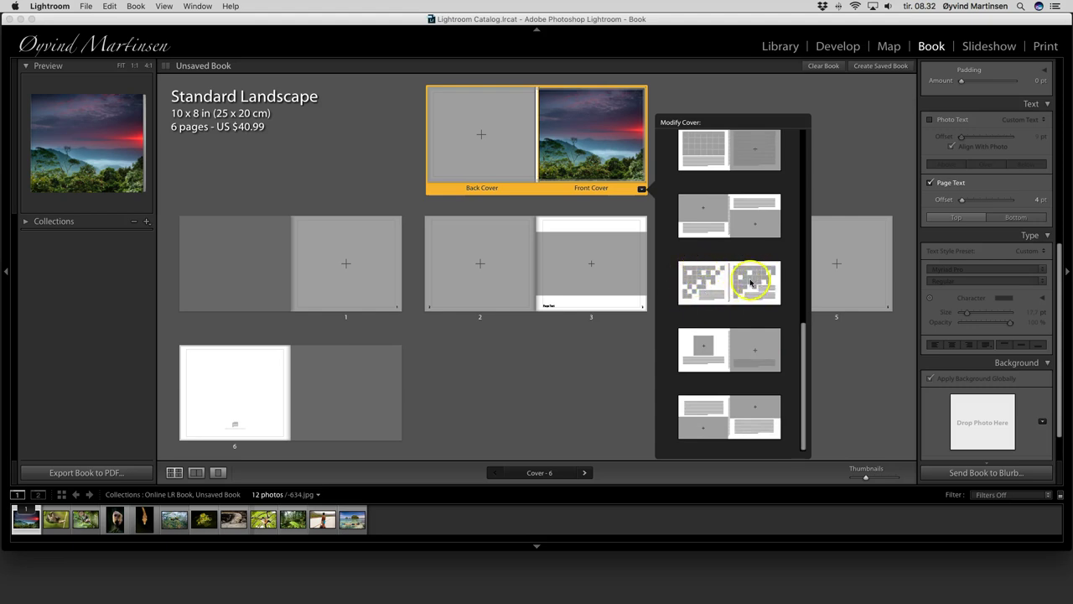
scroll(756, 327, down, 1)
scroll(754, 330, up, 1)
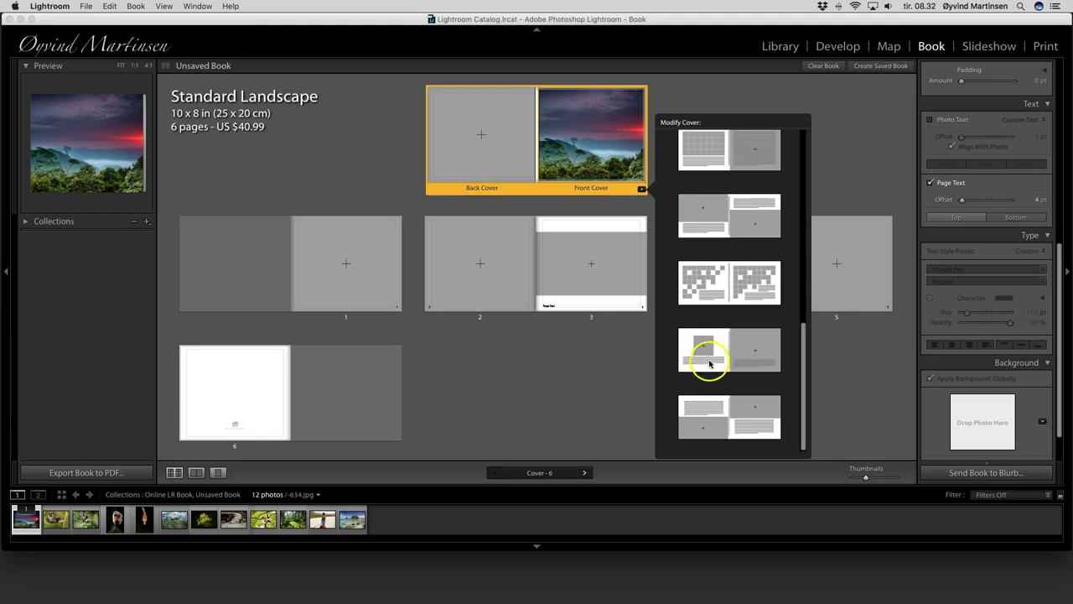
scroll(749, 394, down, 1)
scroll(749, 394, up, 5)
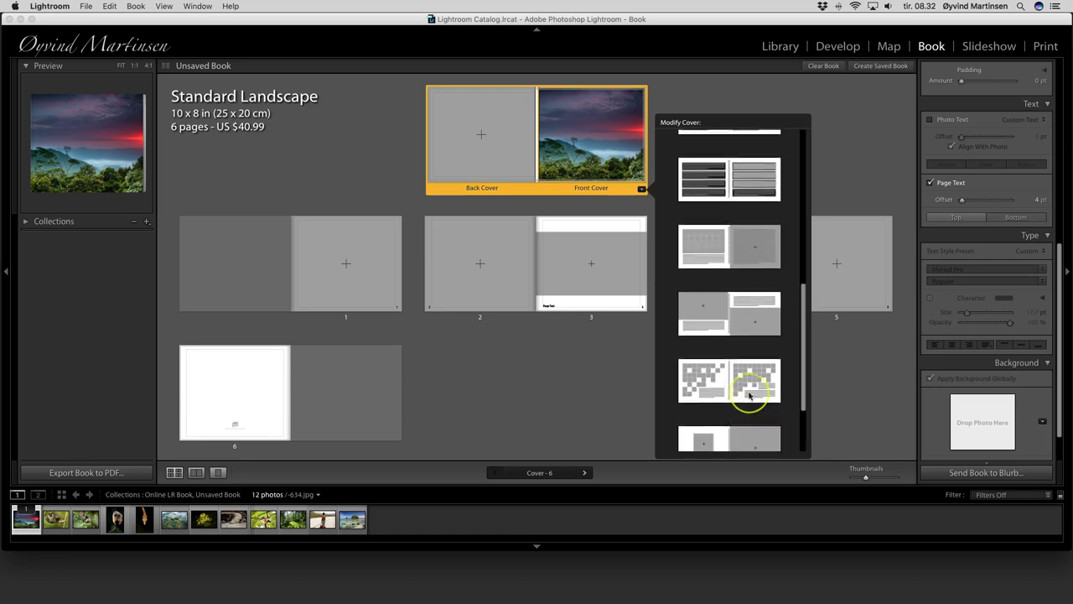
scroll(749, 394, up, 6)
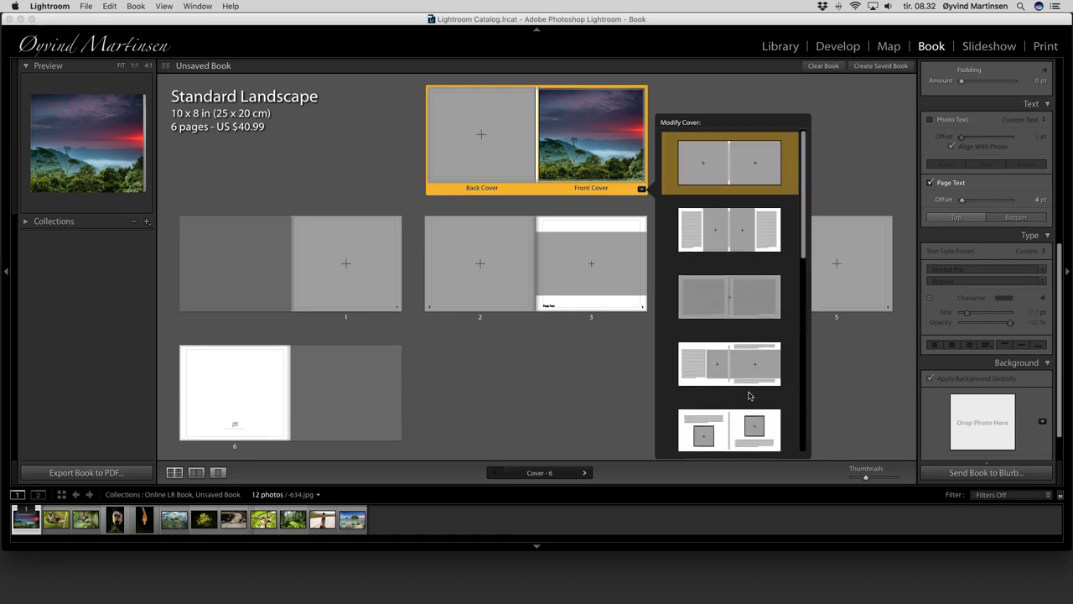
Close the cover layouts list and fit the sunset photo inside the front-cover frame
drag(751, 394, 603, 153)
click(603, 153)
drag(602, 155, 549, 85)
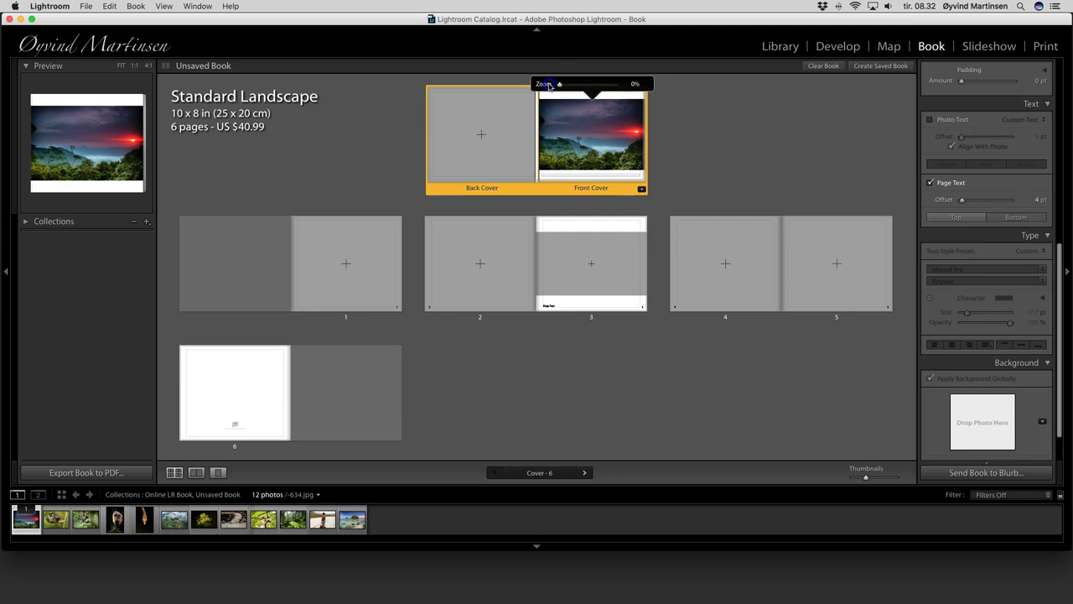
Put the forest fern photo on the back cover and zoom it to 0%
click(687, 146)
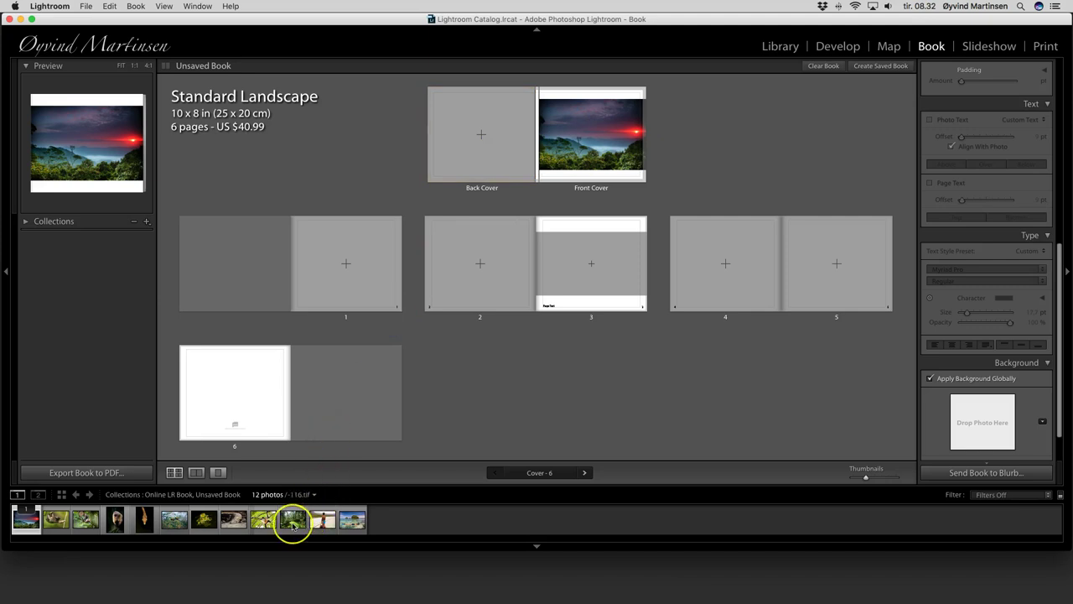
drag(293, 525, 478, 139)
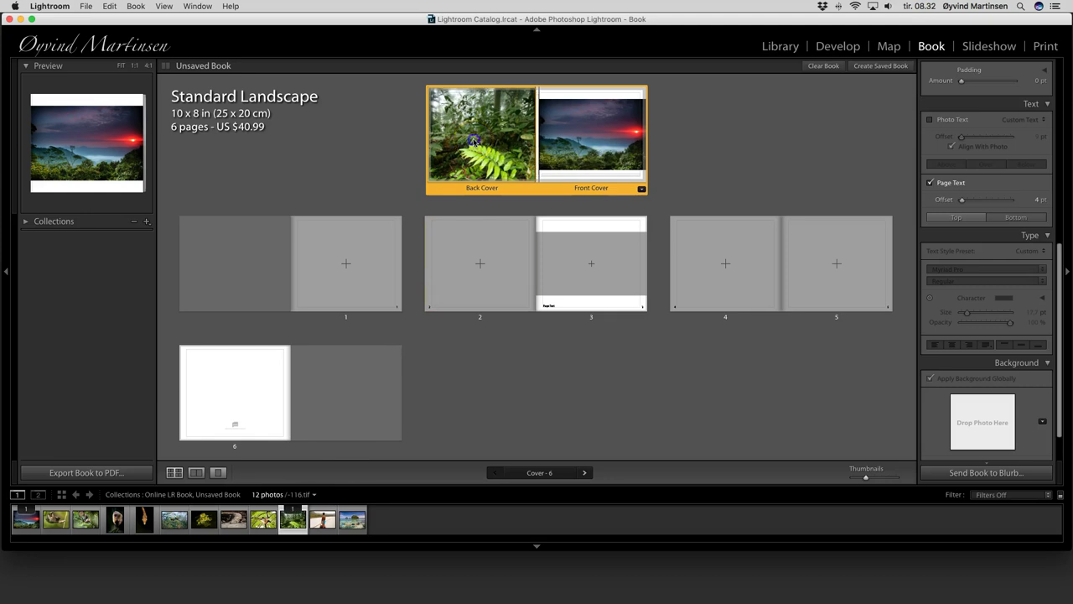
click(473, 140)
drag(455, 85, 447, 85)
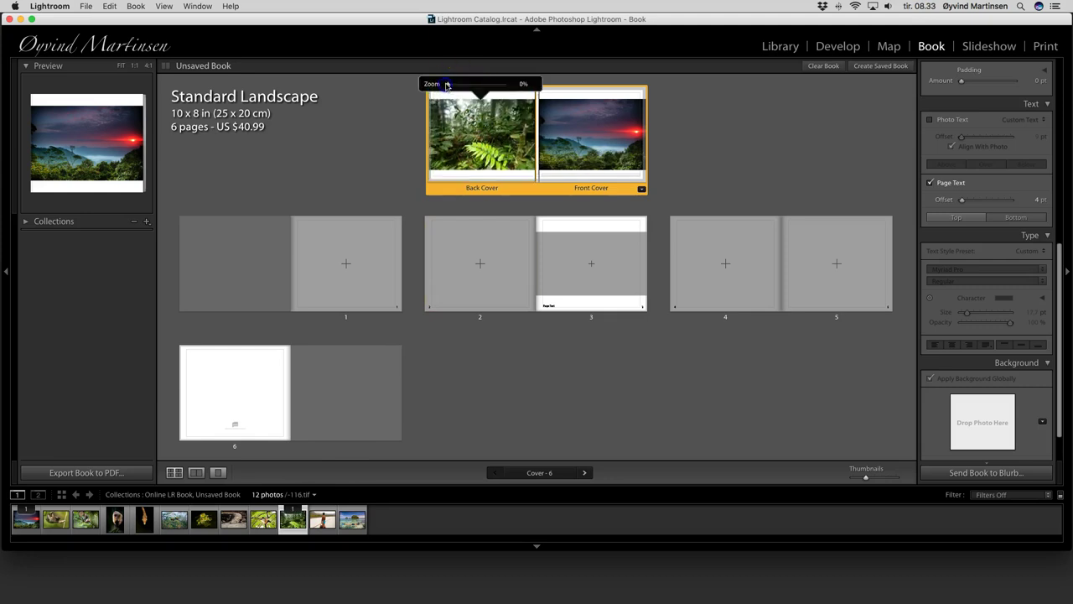
click(718, 133)
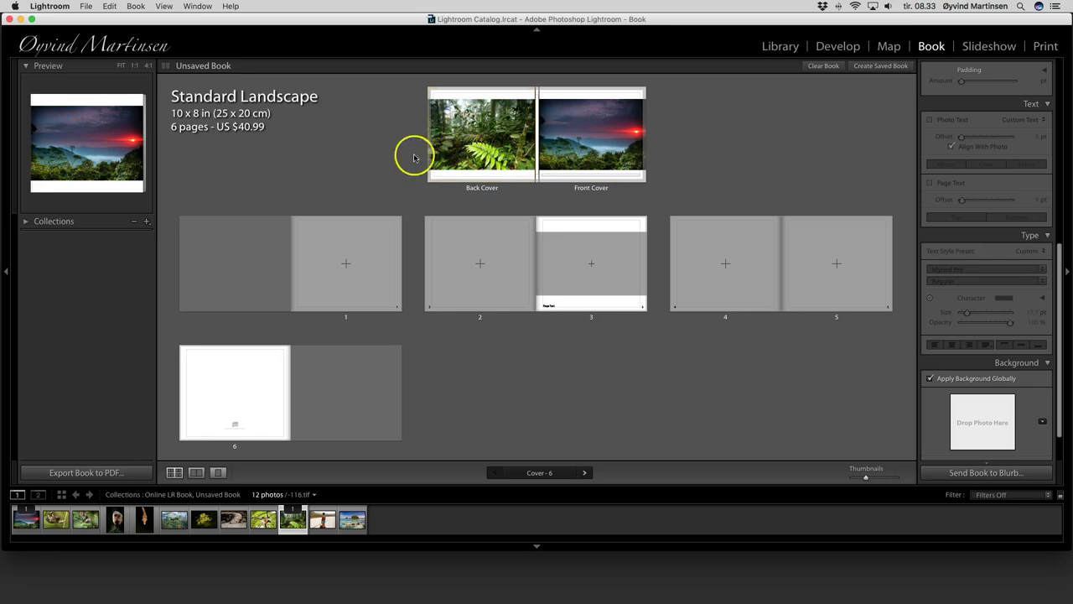
click(196, 473)
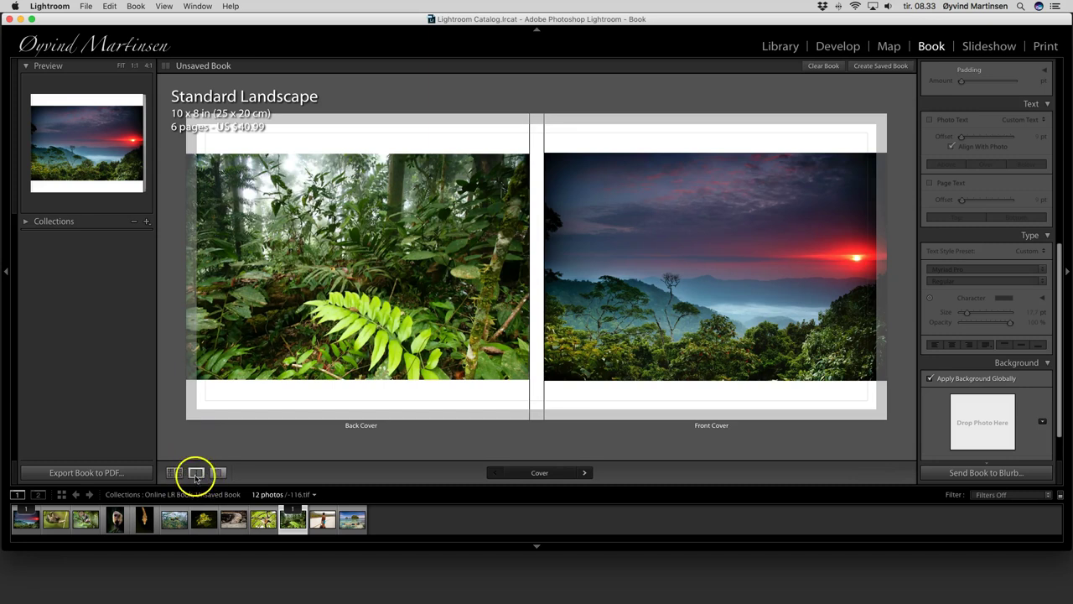
click(217, 473)
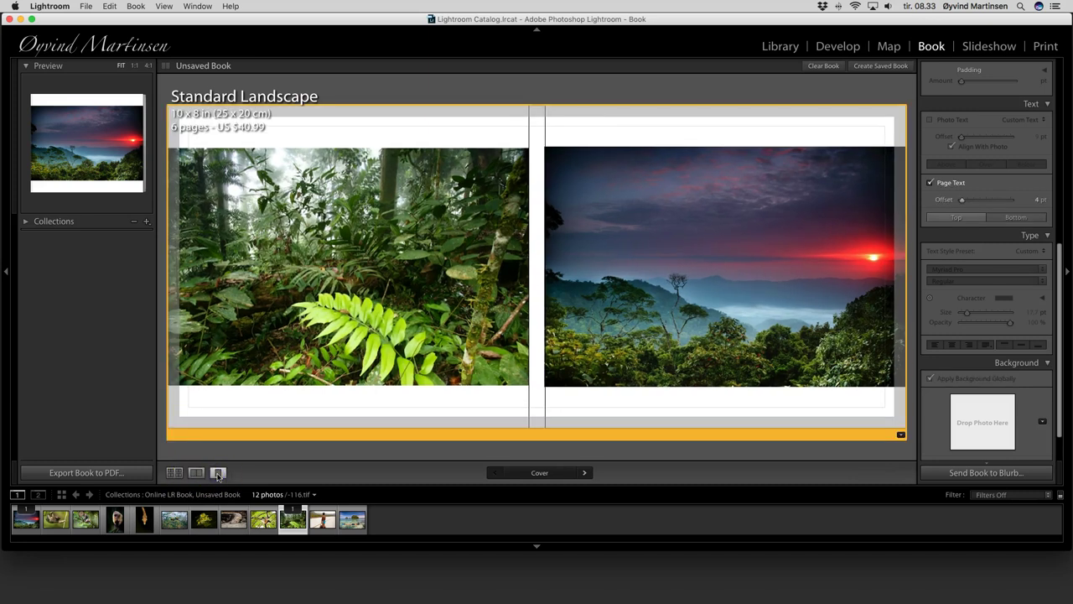
click(198, 473)
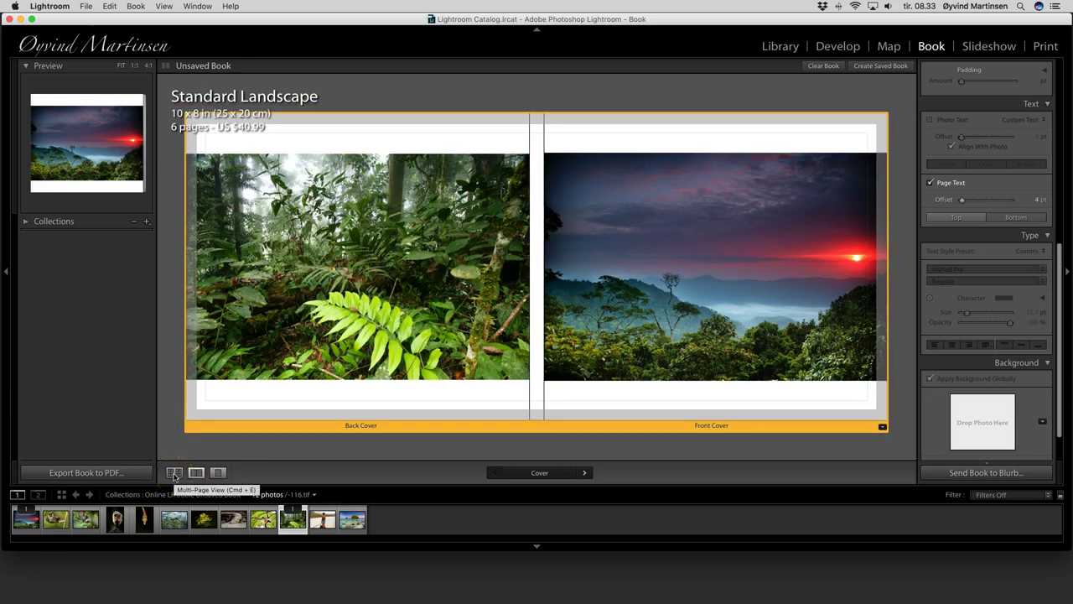
click(174, 472)
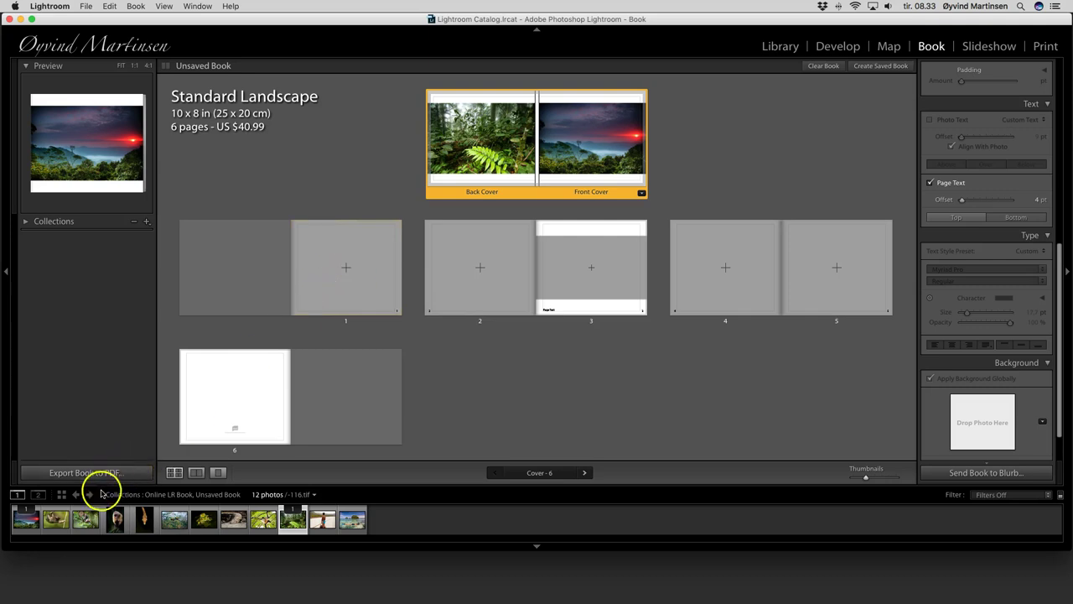
Place a photo on page 1 and zoom it out to show it whole
drag(57, 519, 342, 268)
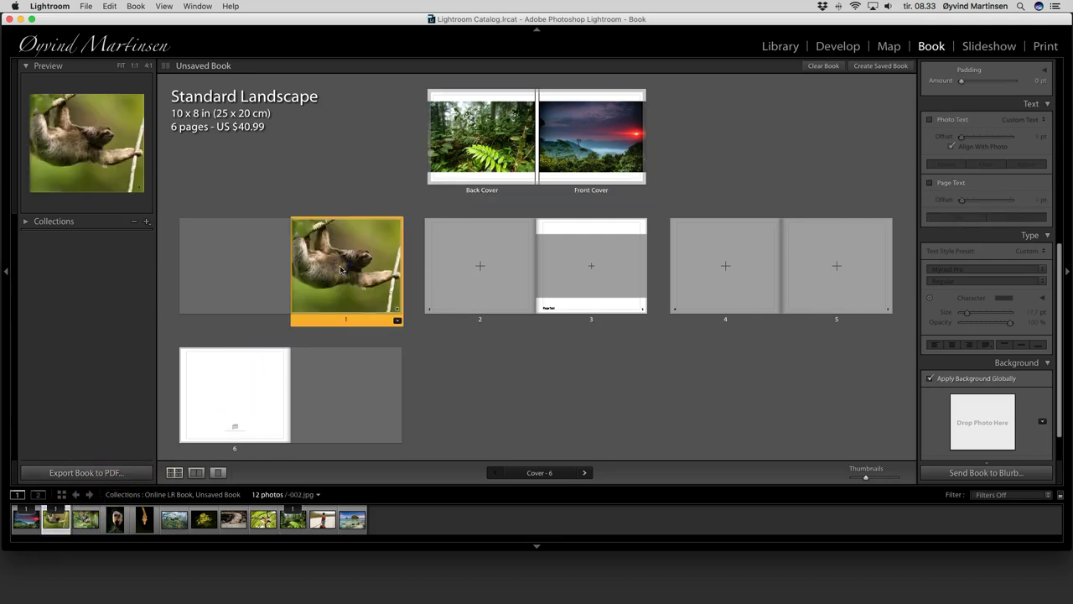
click(341, 268)
drag(320, 200, 312, 202)
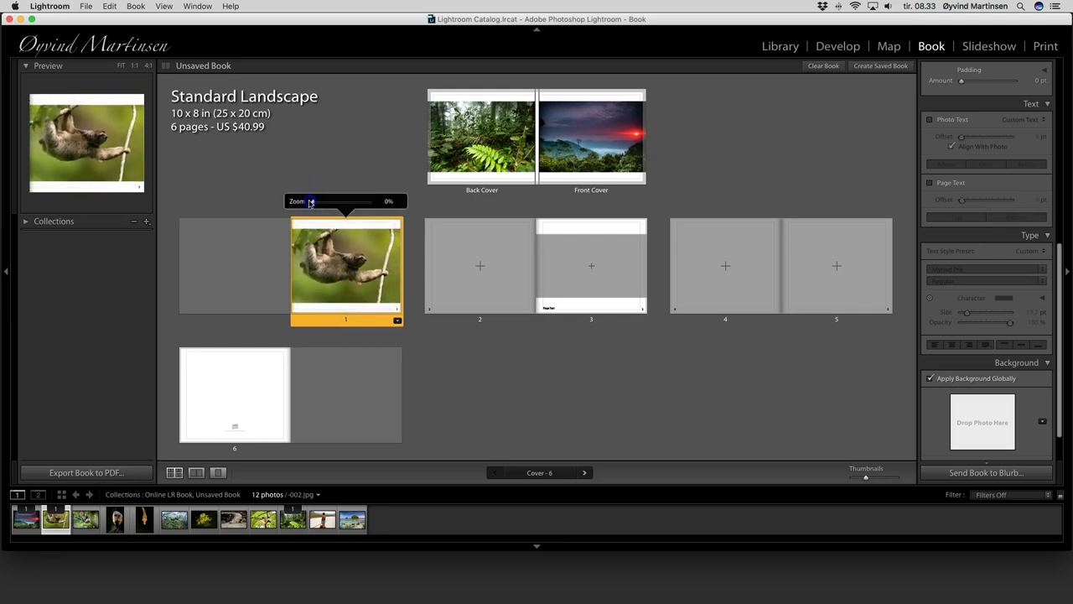
Add the sloth photo to page 2 and the monkey to page 3, each zoomed to 0%
click(87, 523)
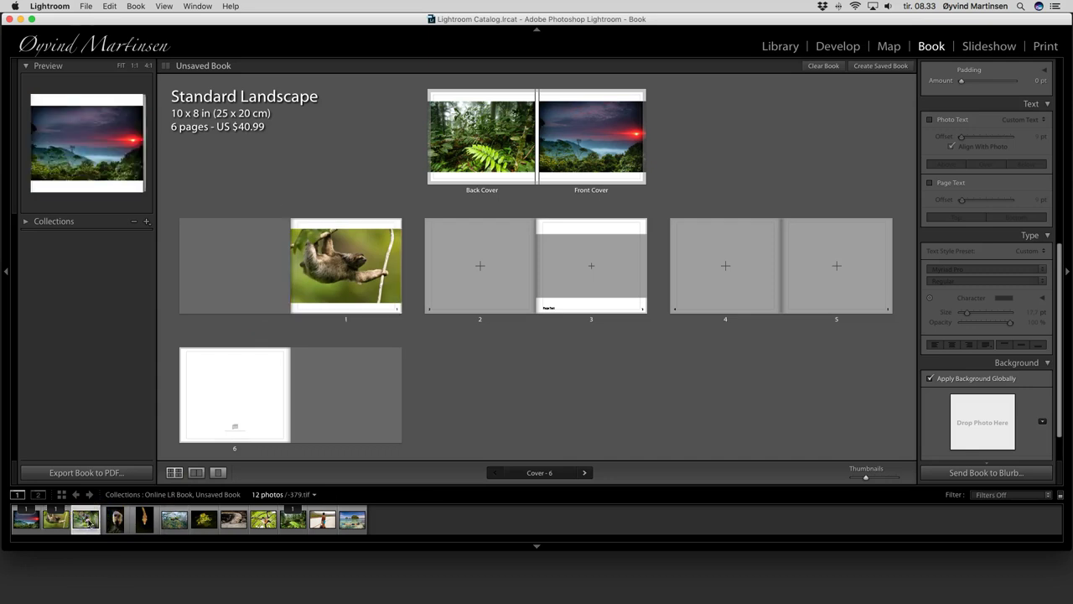
drag(89, 521, 475, 268)
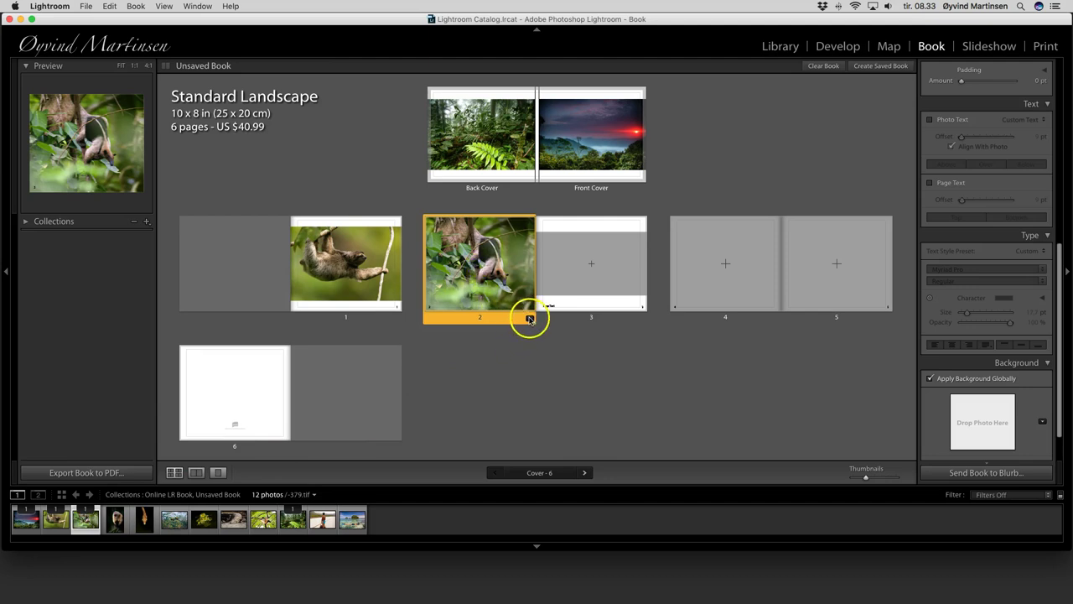
click(489, 266)
drag(458, 200, 447, 202)
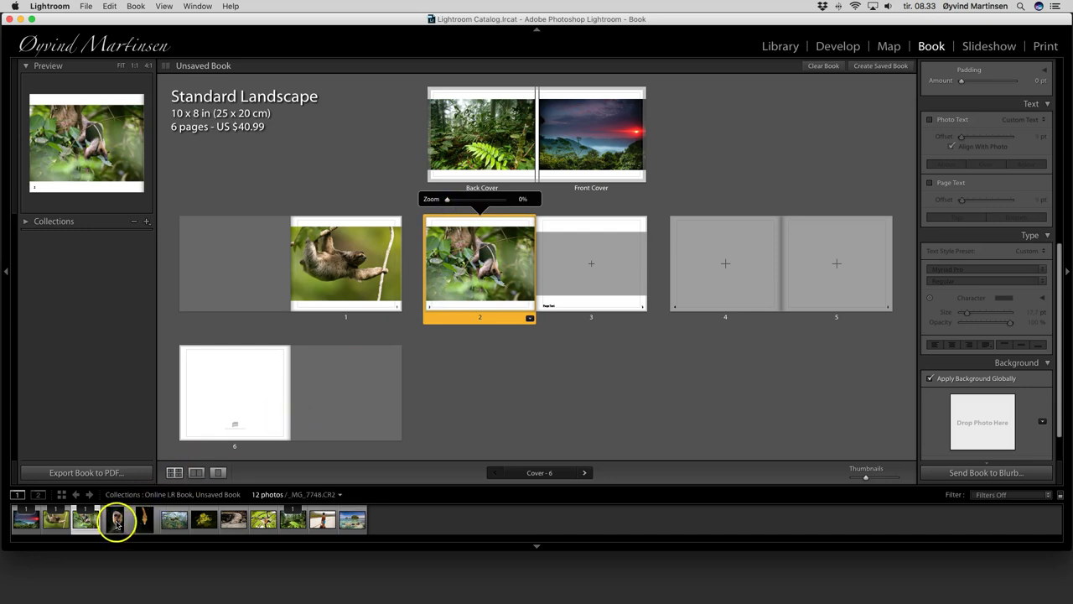
drag(116, 520, 598, 272)
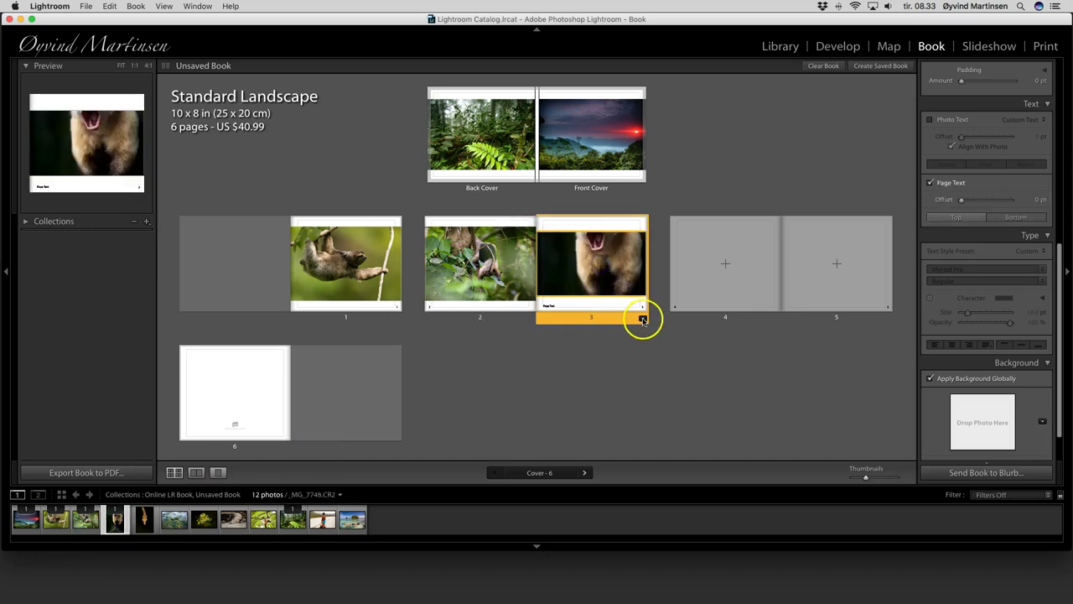
click(586, 255)
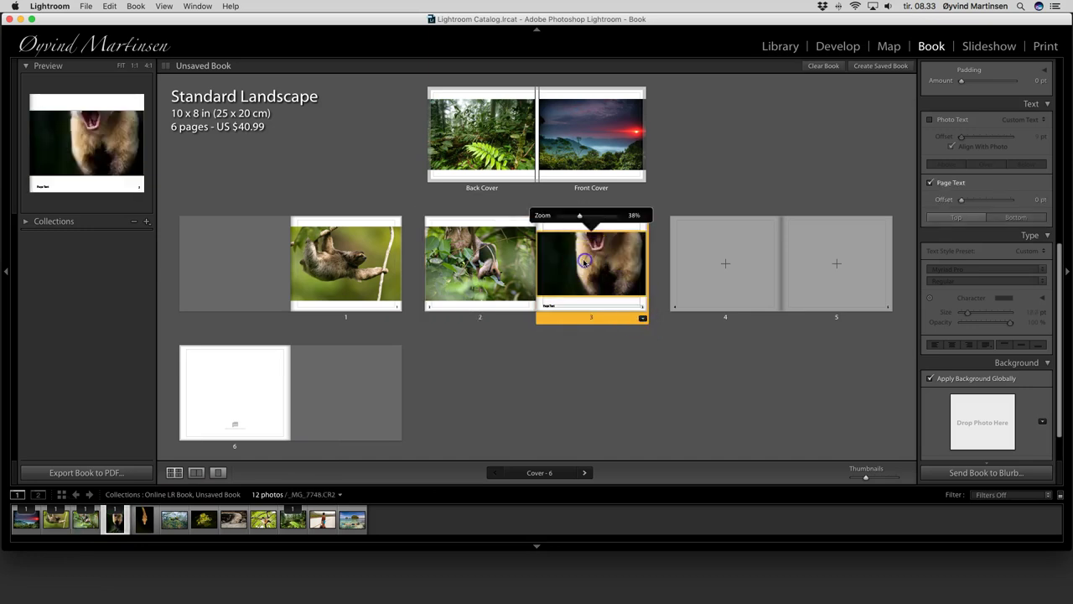
drag(575, 215, 557, 218)
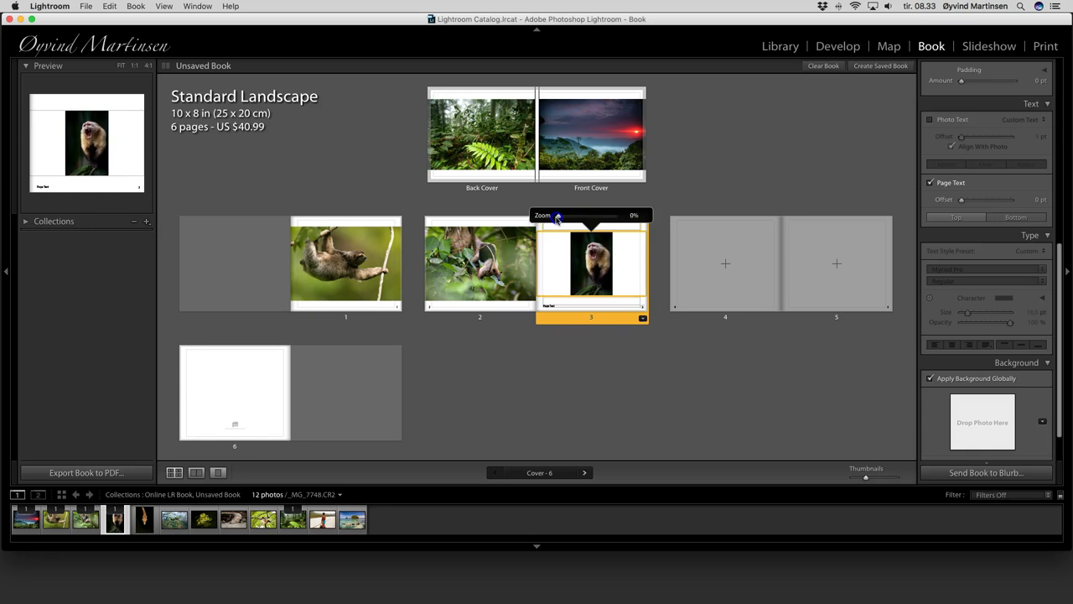
Give page 3 a photo-left, text-column-right layout and nudge page 2's sloth photo down in its frame
click(642, 318)
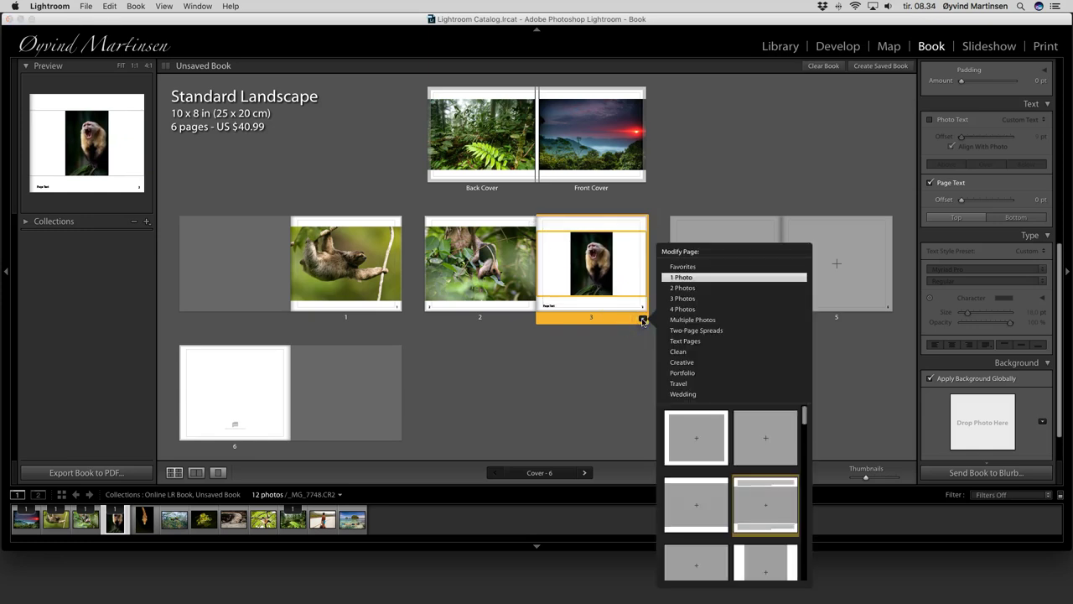
scroll(726, 419, down, 3)
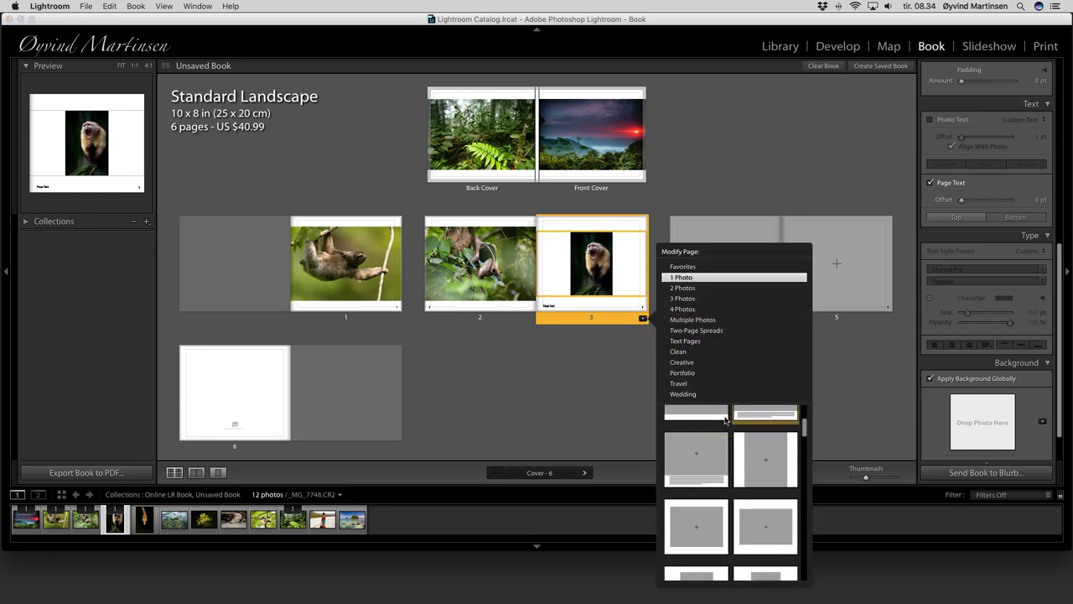
scroll(726, 420, down, 1)
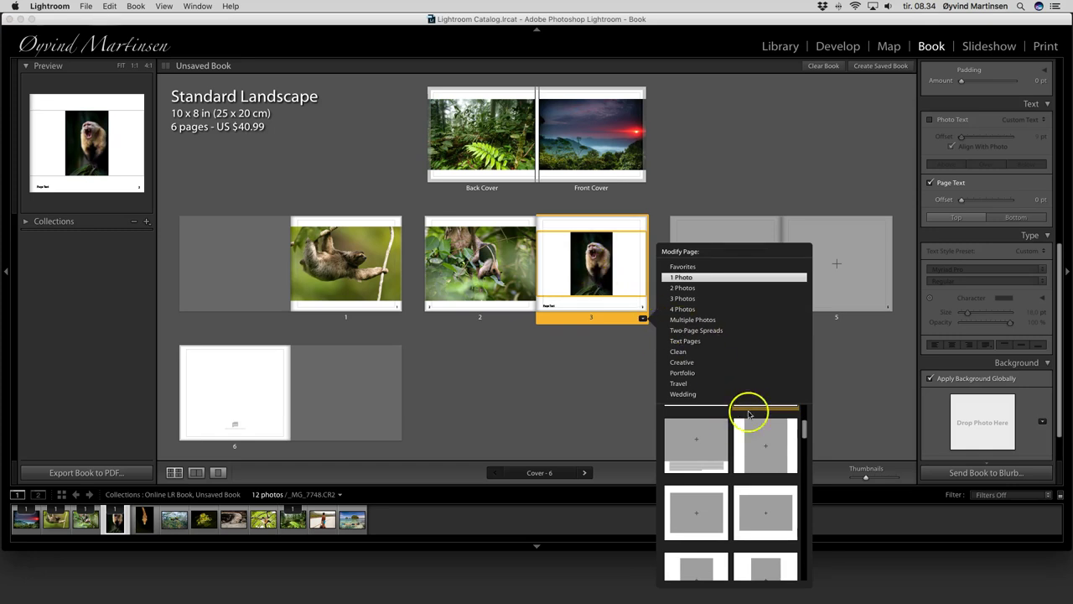
scroll(724, 450, down, 2)
scroll(724, 450, down, 5)
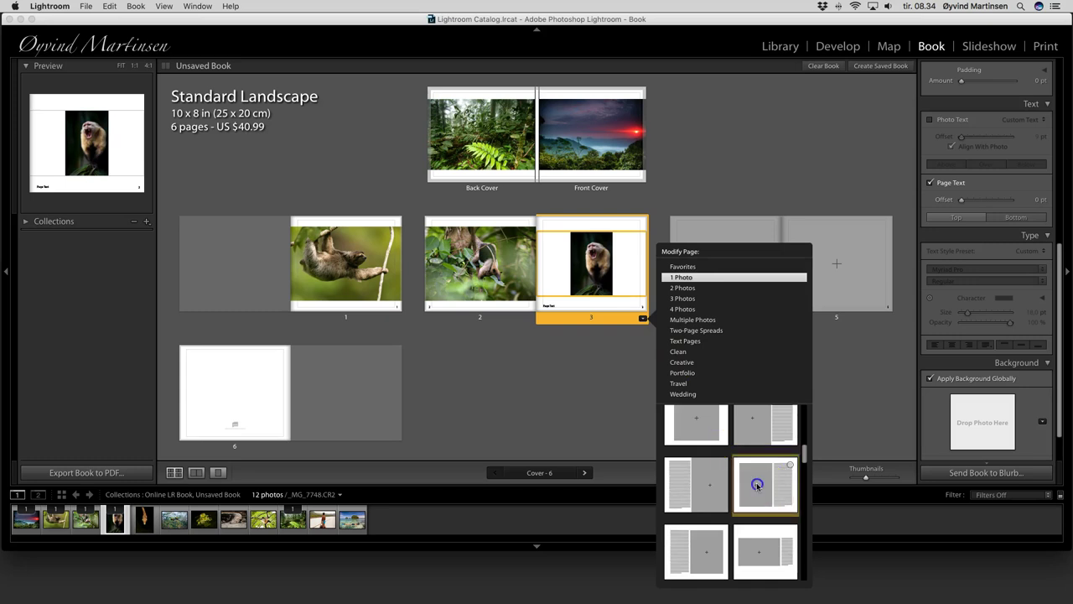
click(756, 482)
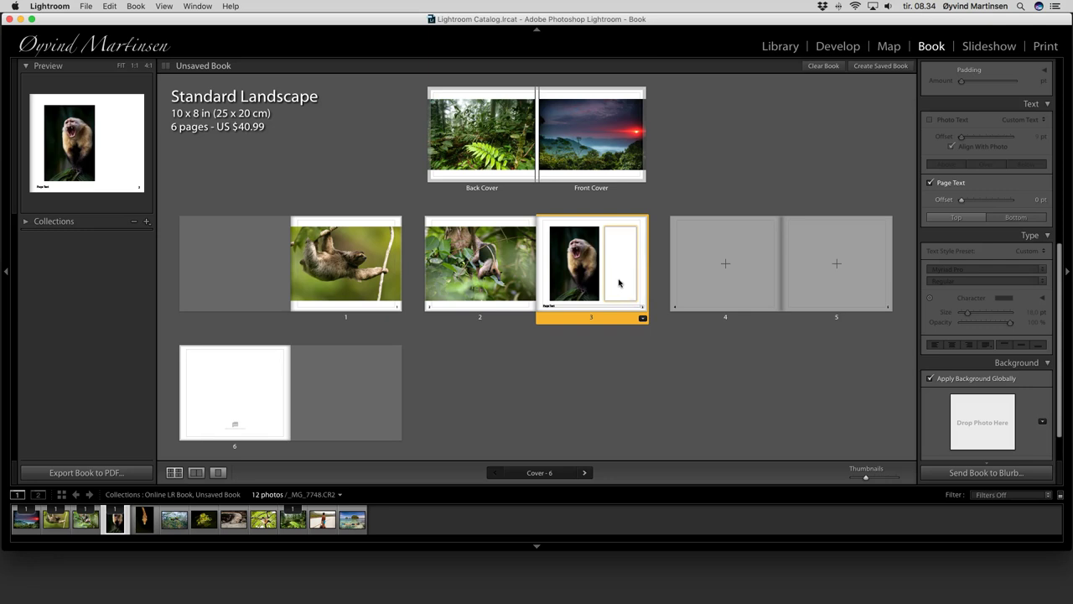
click(497, 271)
mouse_move(500, 280)
mouse_down()
mouse_move(528, 312)
mouse_move(487, 260)
mouse_move(501, 298)
mouse_up()
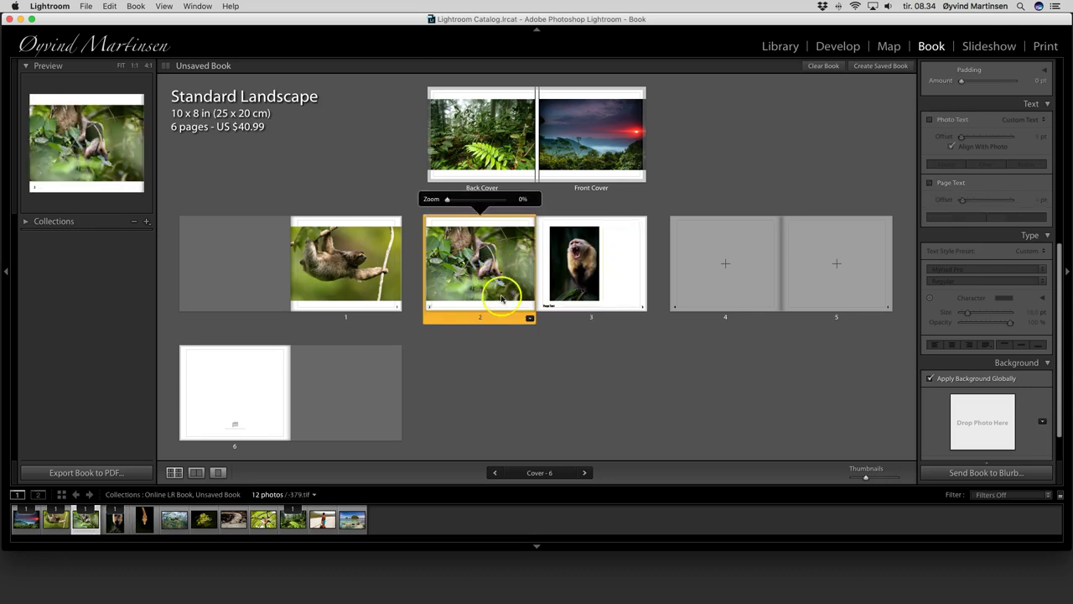
Bring up page 2's alternative layouts and browse the 2 Photos and 3 Photos categories
click(529, 320)
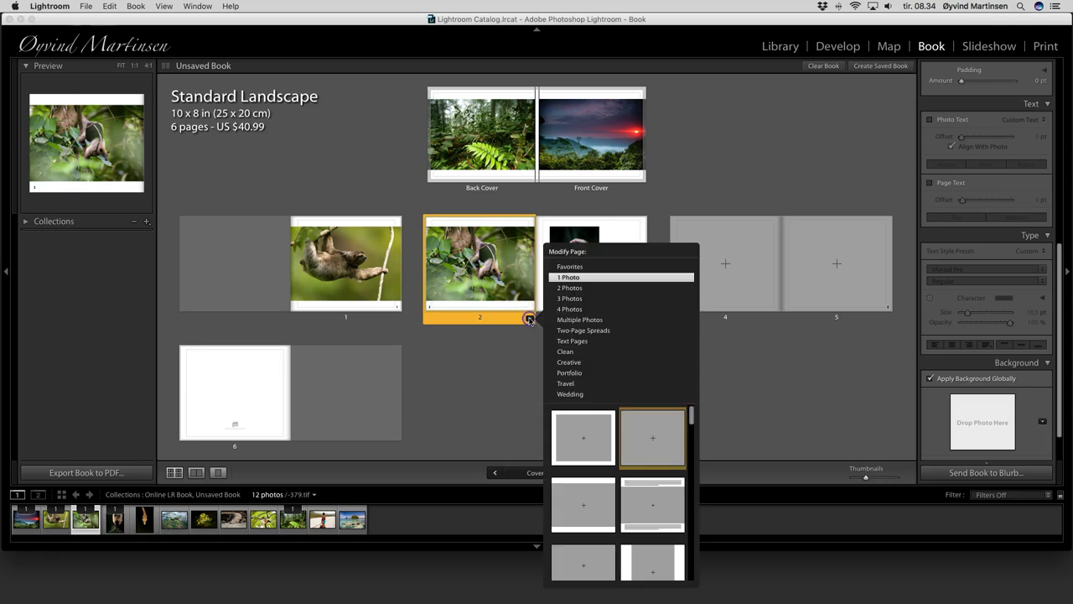
scroll(616, 430, down, 1)
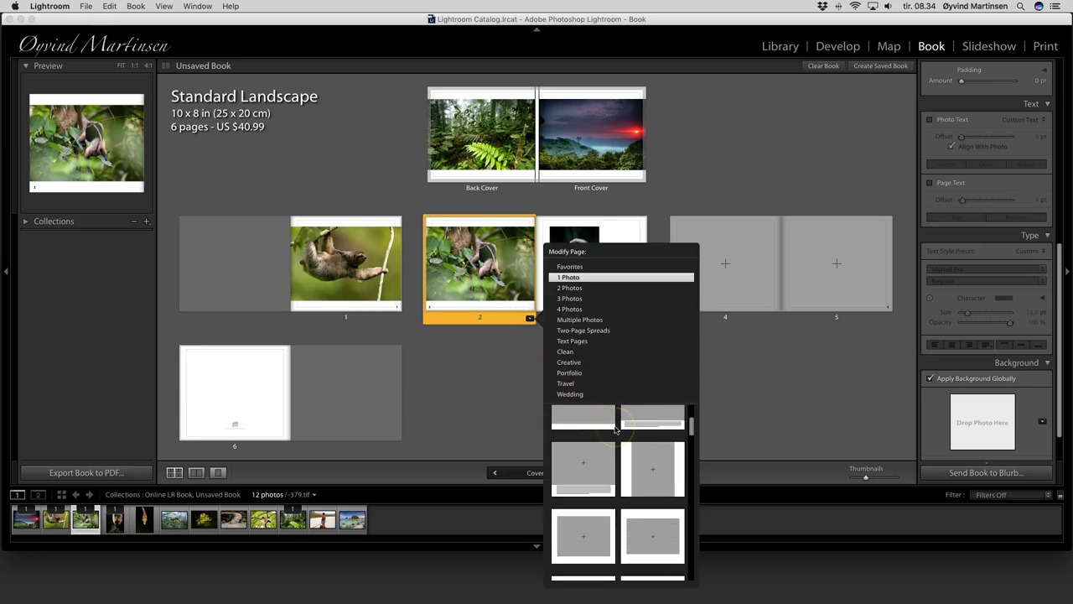
scroll(616, 430, down, 1)
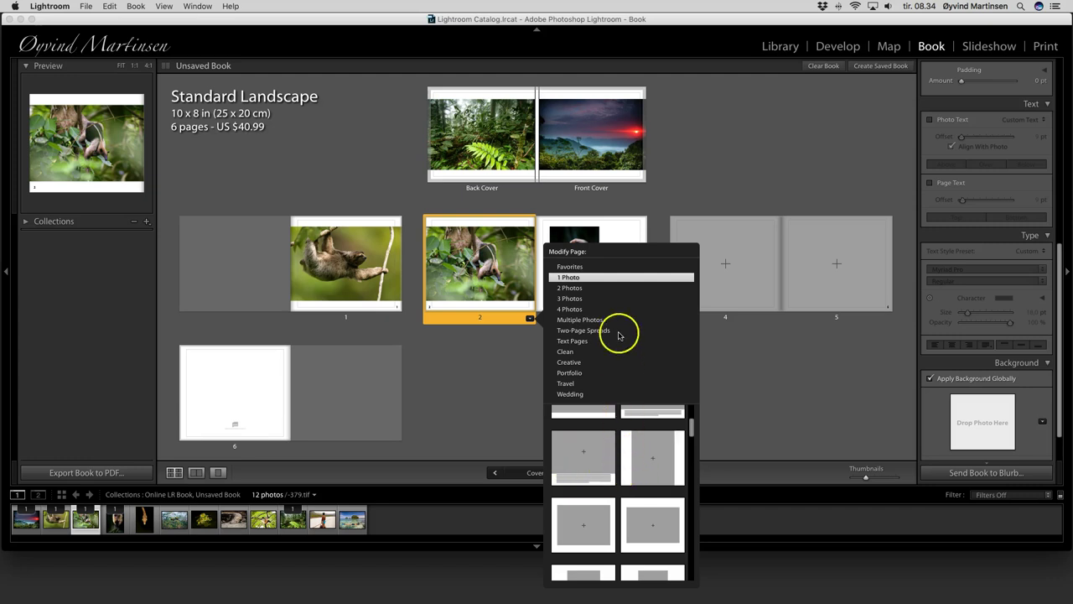
click(568, 289)
scroll(654, 496, down, 5)
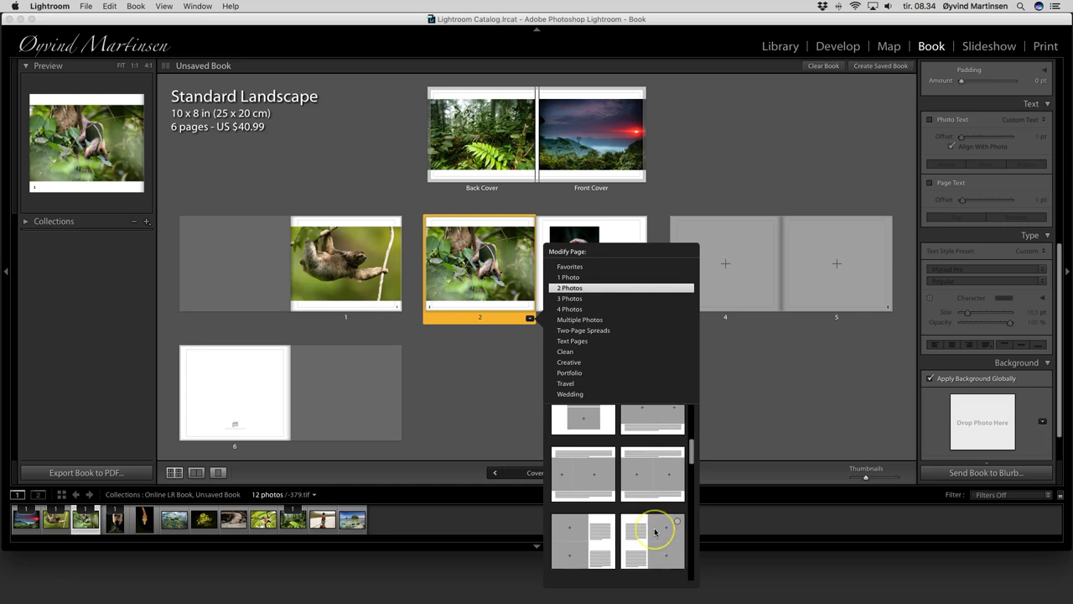
click(578, 299)
scroll(634, 479, down, 5)
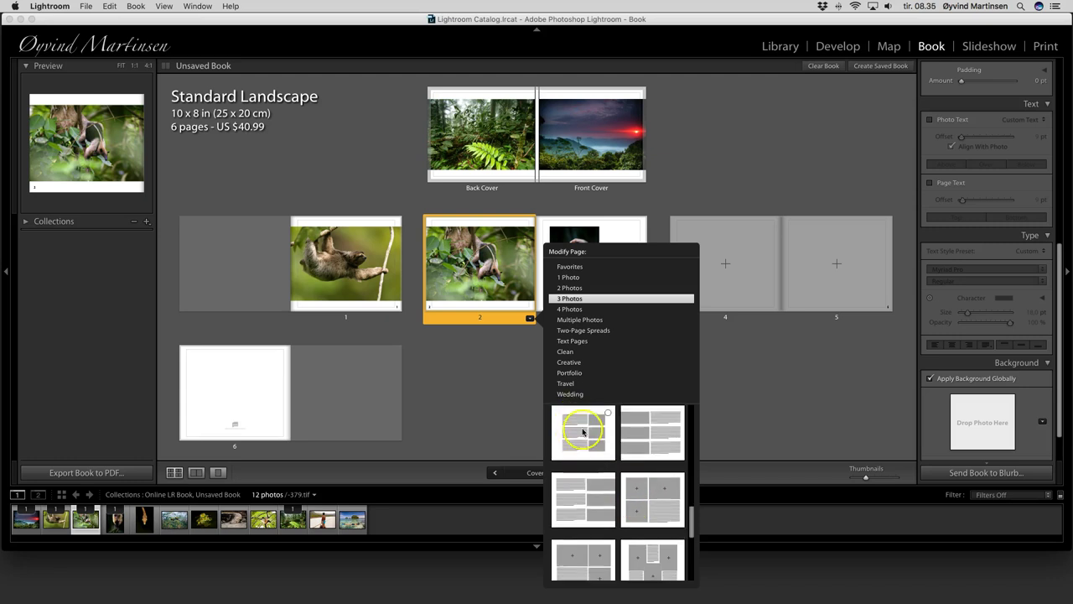
scroll(586, 428, up, 2)
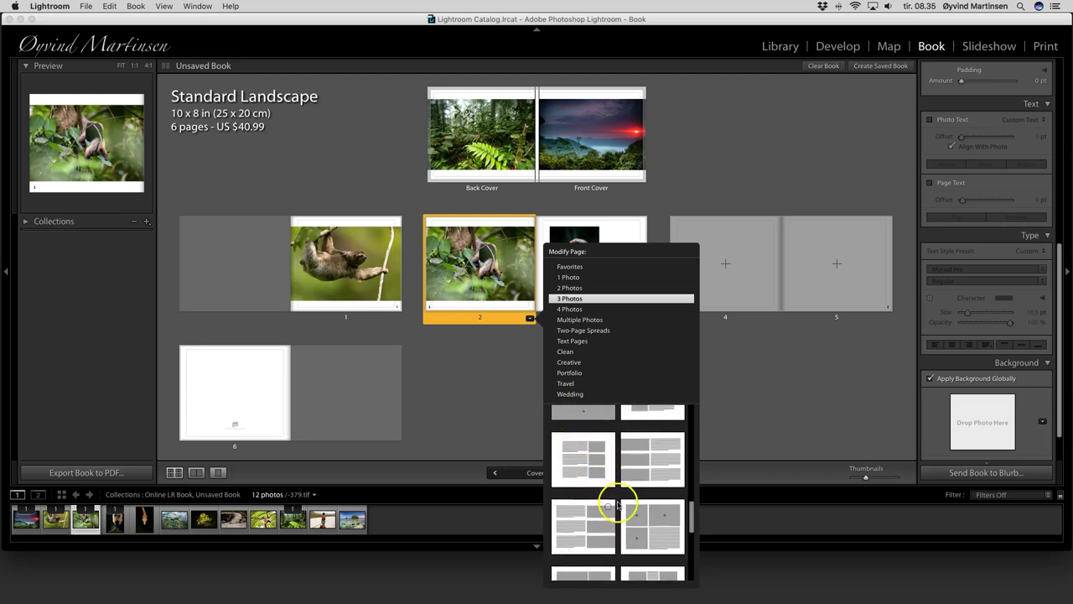
scroll(617, 507, down, 3)
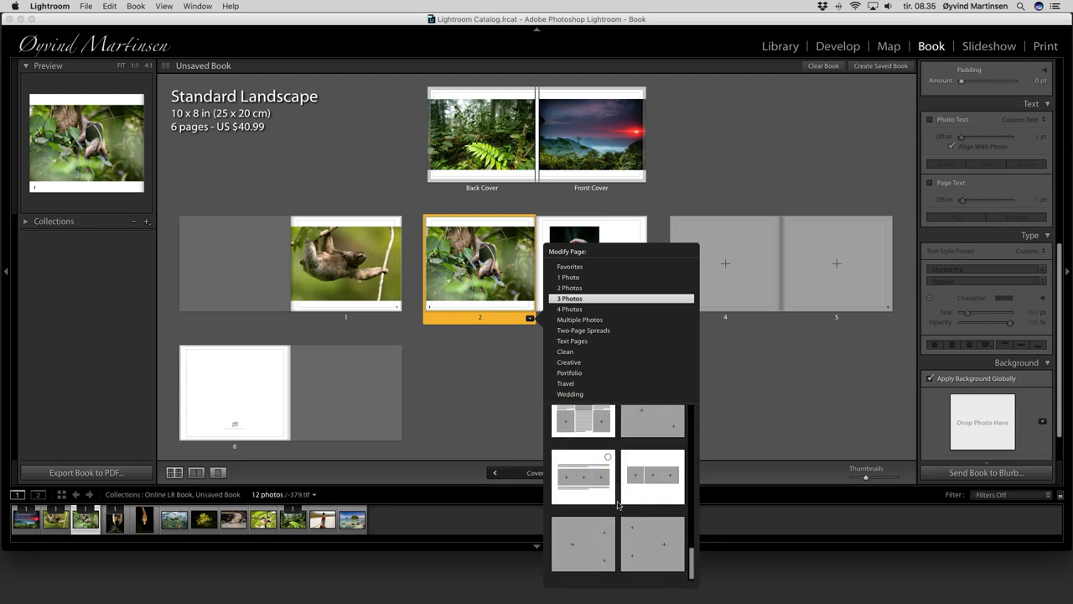
Browse the 4 Photos, Multiple Photos, Two-Page Spreads and Text Pages layout categories
click(573, 310)
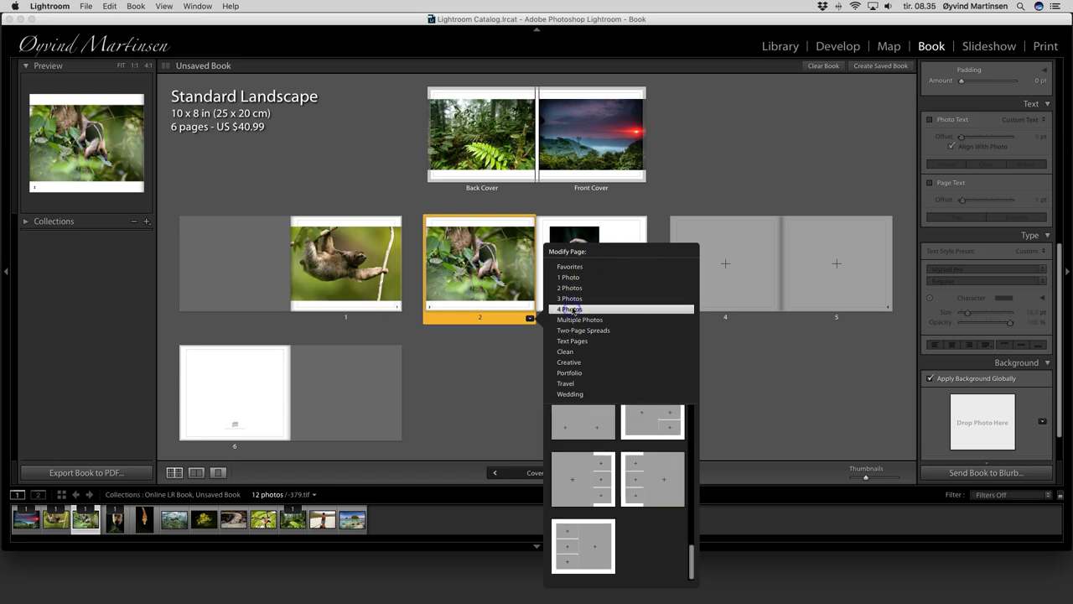
scroll(620, 456, up, 5)
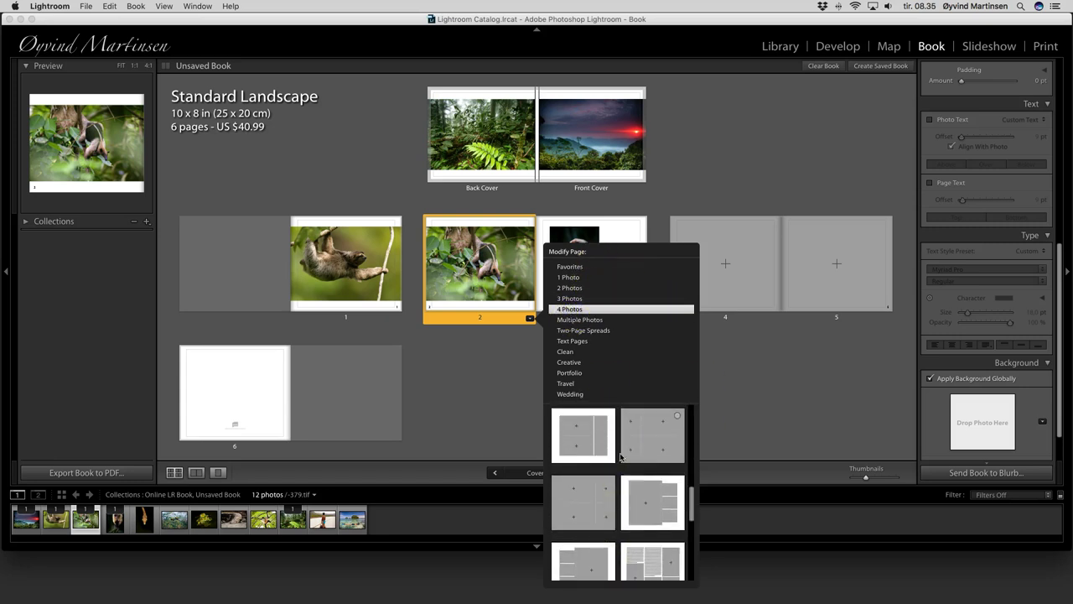
scroll(620, 456, up, 2)
click(613, 310)
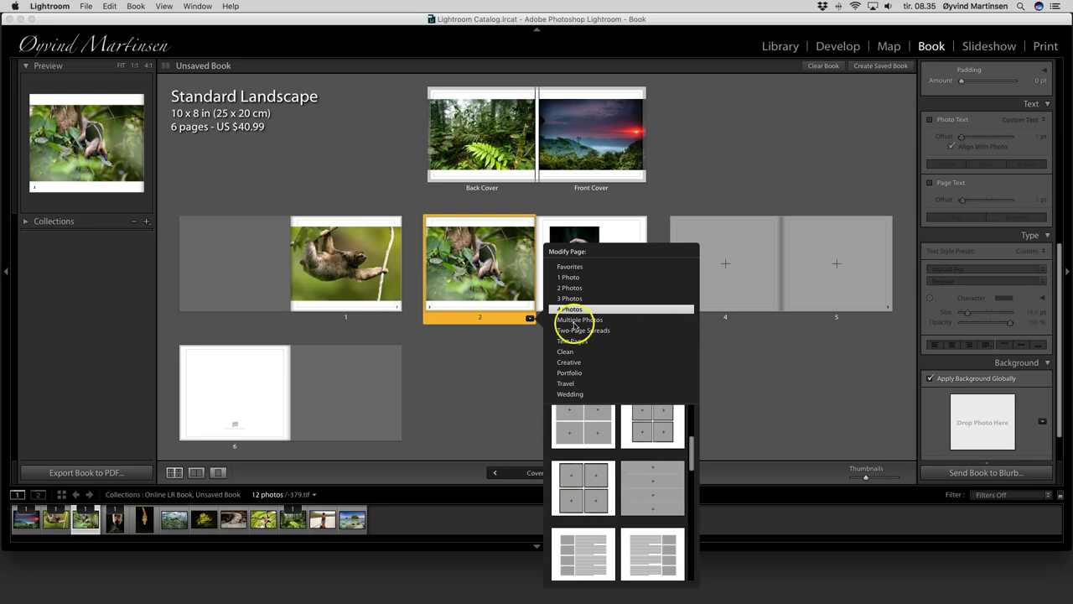
click(575, 320)
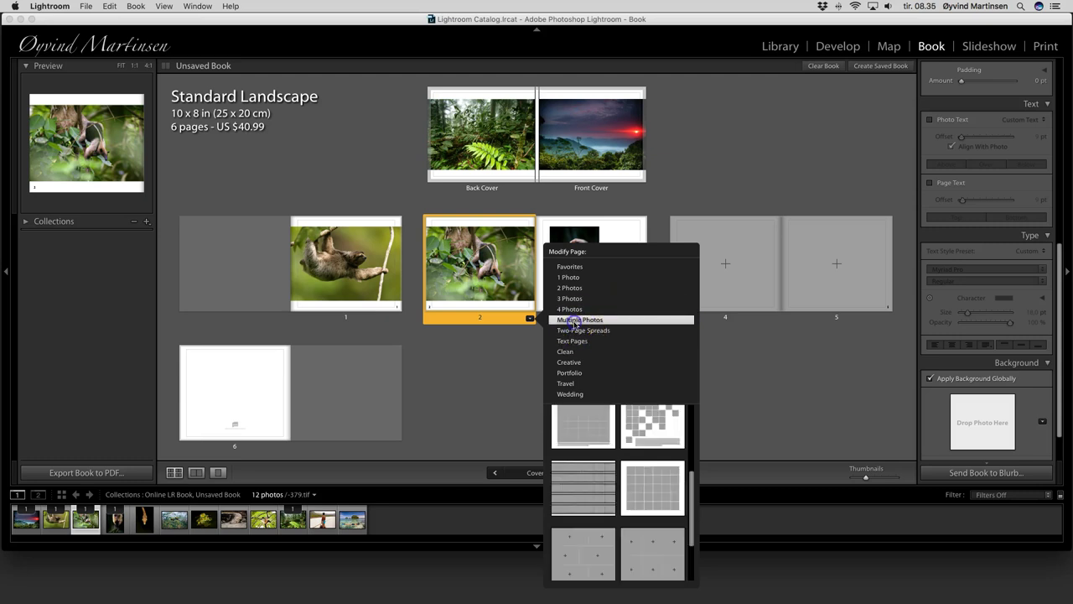
click(600, 332)
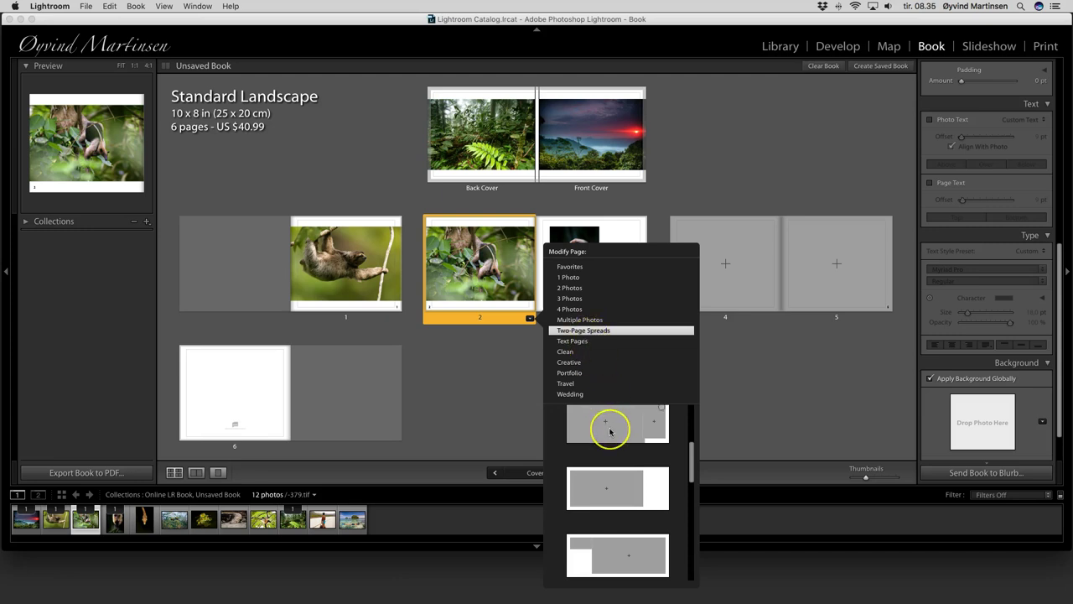
scroll(611, 429, up, 3)
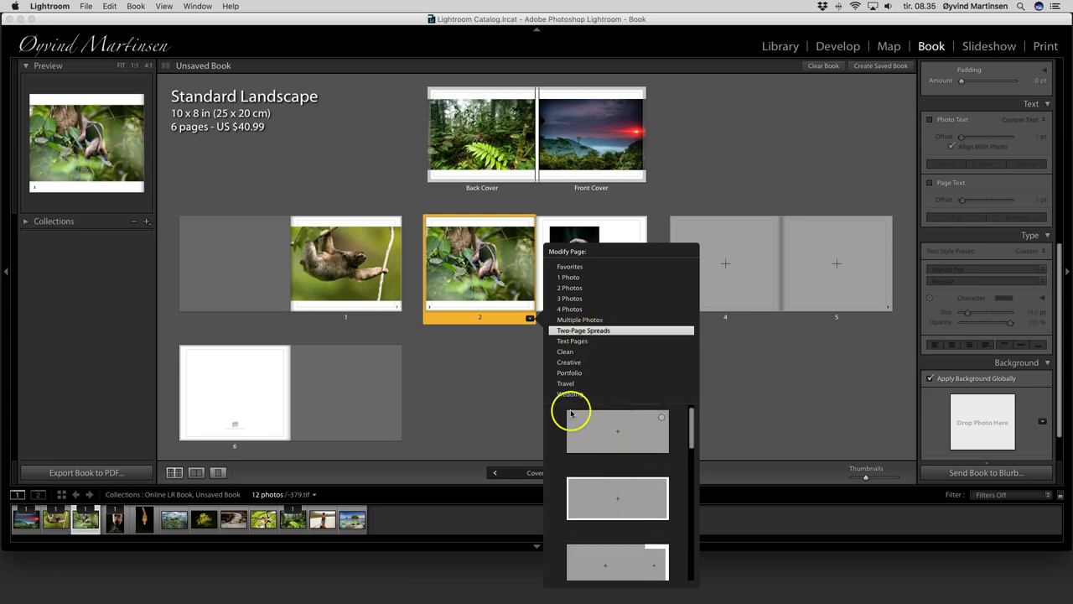
click(574, 342)
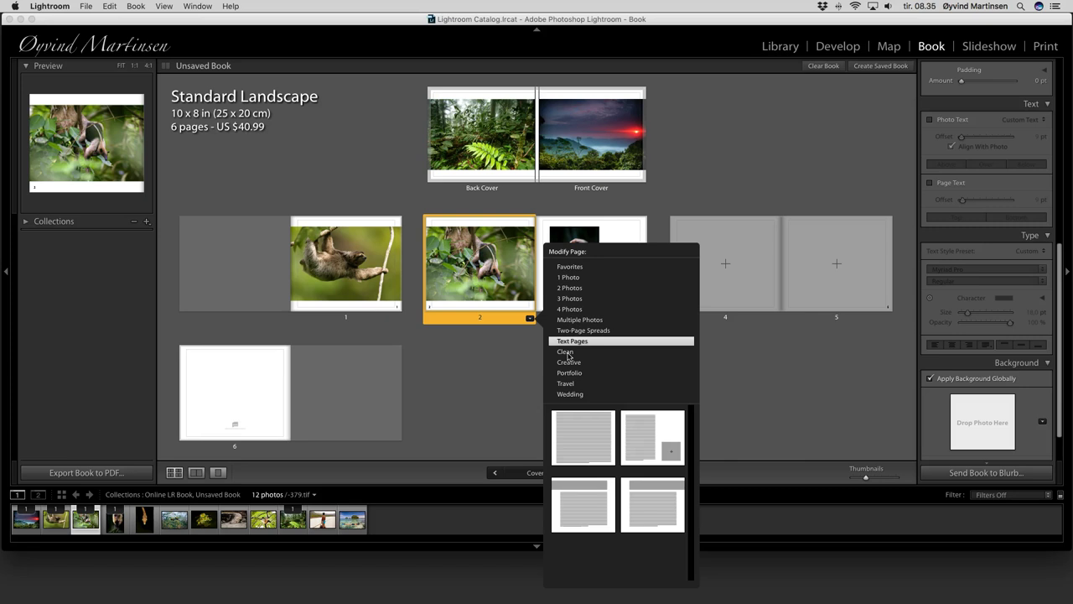
Browse the Clean, Creative and Portfolio layout categories for page 2
click(566, 352)
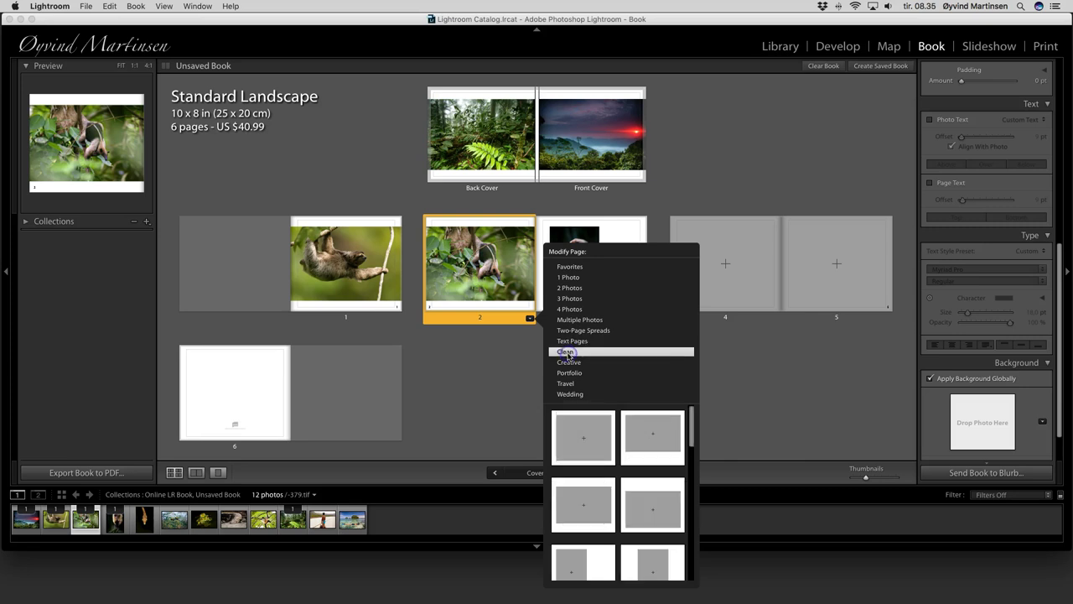
scroll(629, 423, down, 3)
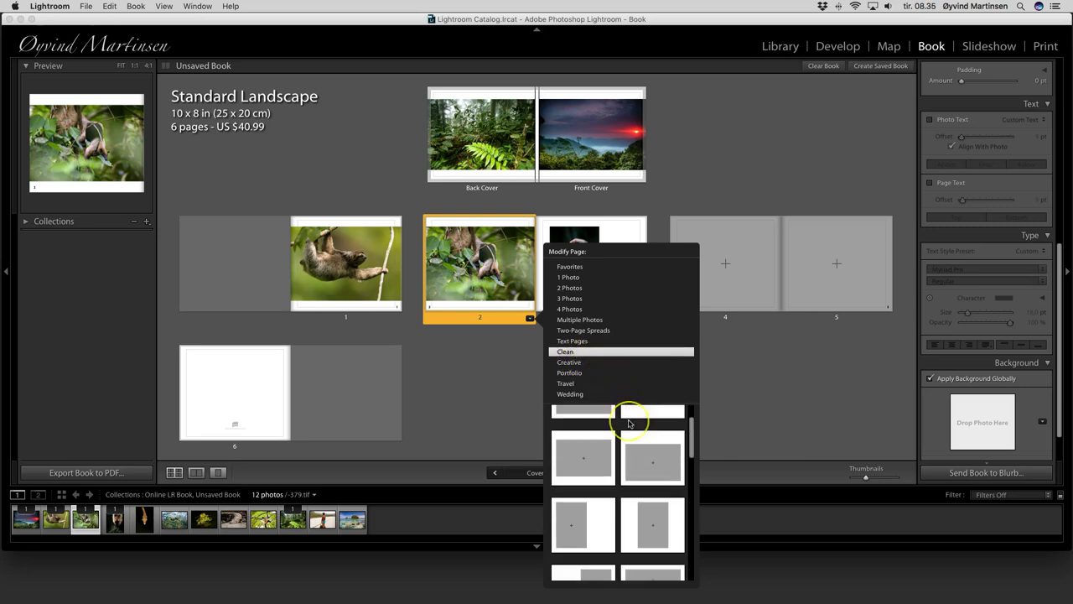
scroll(629, 423, down, 2)
click(567, 362)
scroll(618, 472, down, 5)
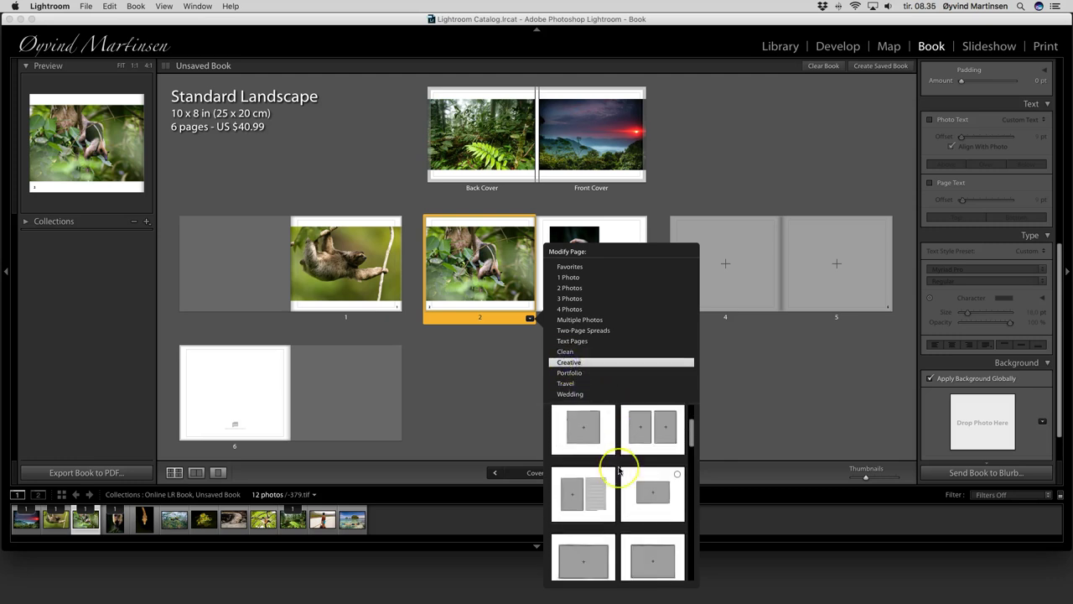
click(568, 373)
scroll(633, 440, up, 8)
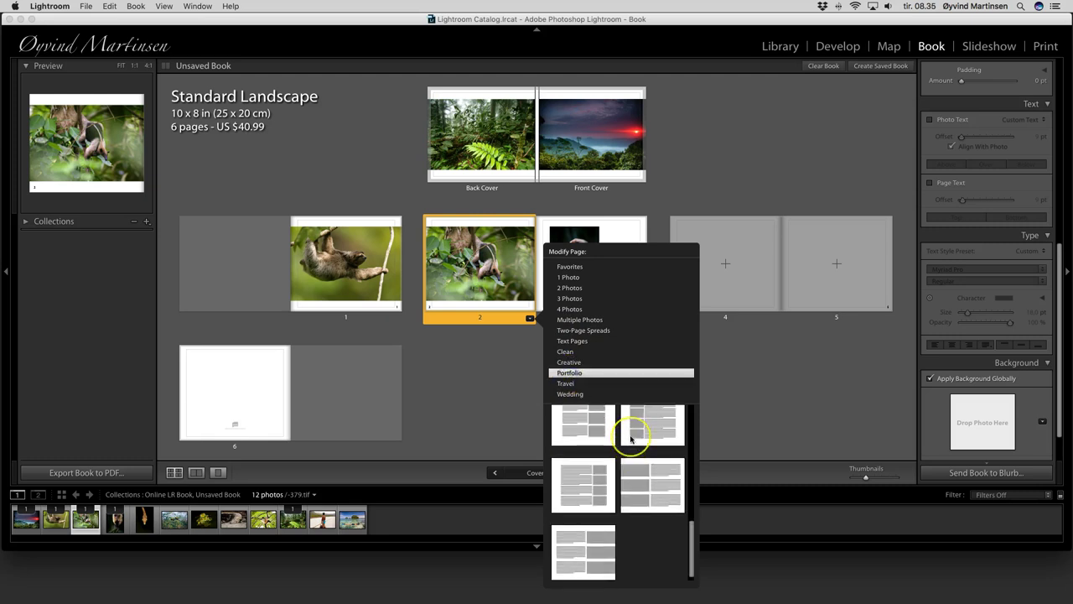
scroll(630, 437, down, 5)
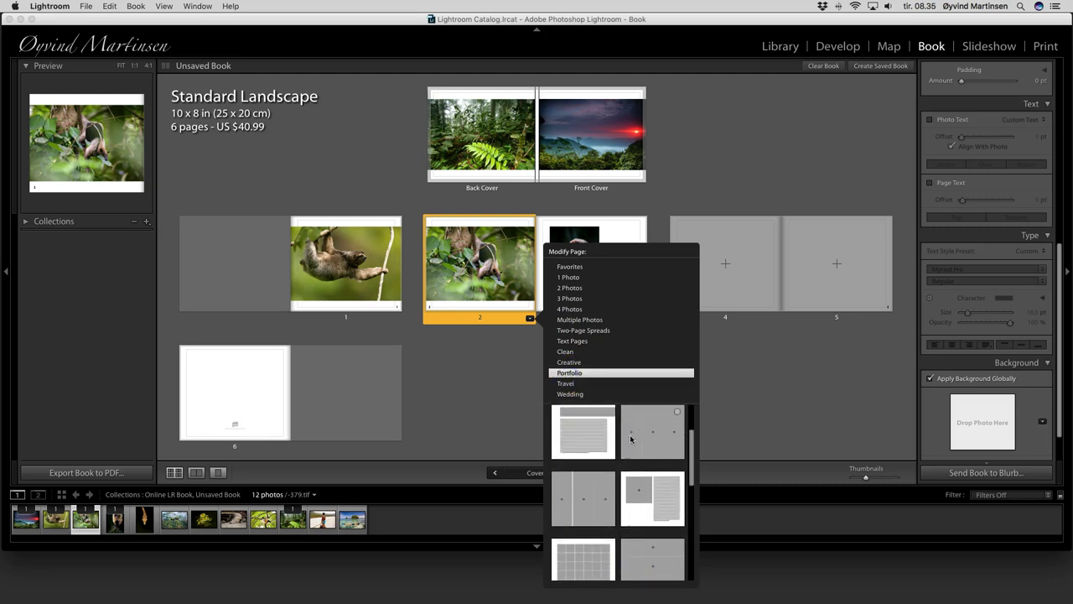
scroll(630, 438, up, 2)
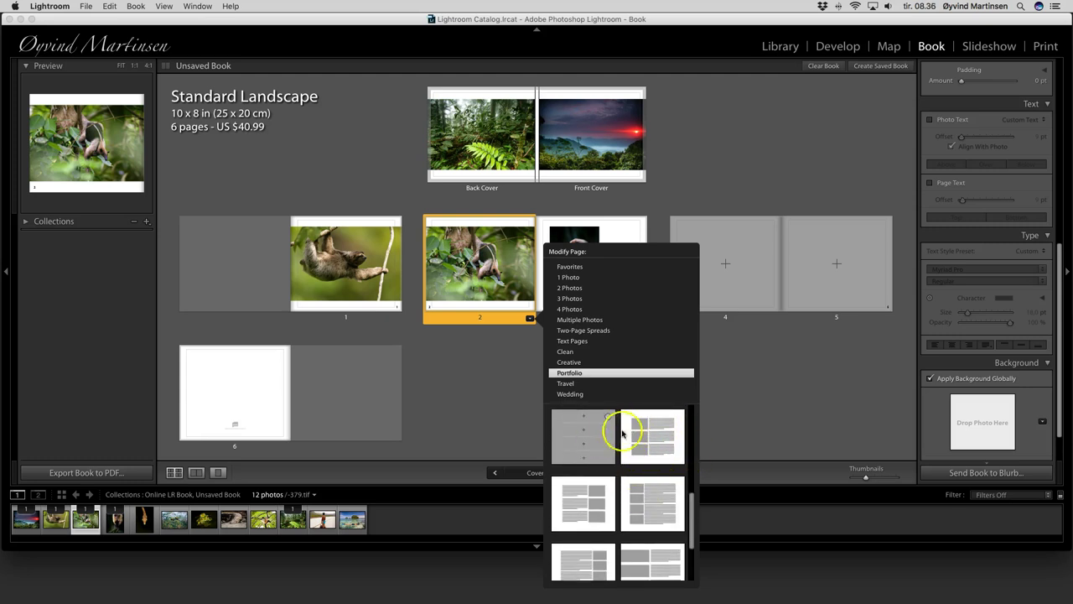
scroll(638, 486, down, 3)
scroll(649, 452, up, 3)
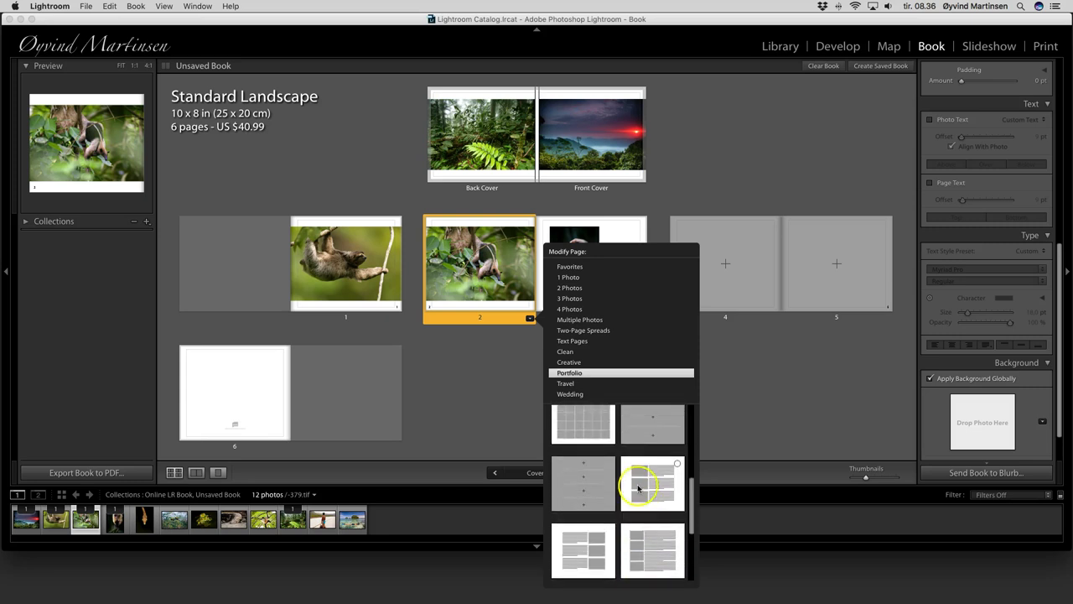
Look through the Travel, Wedding and 1 Photo layouts, then dismiss the popup without changes
click(567, 384)
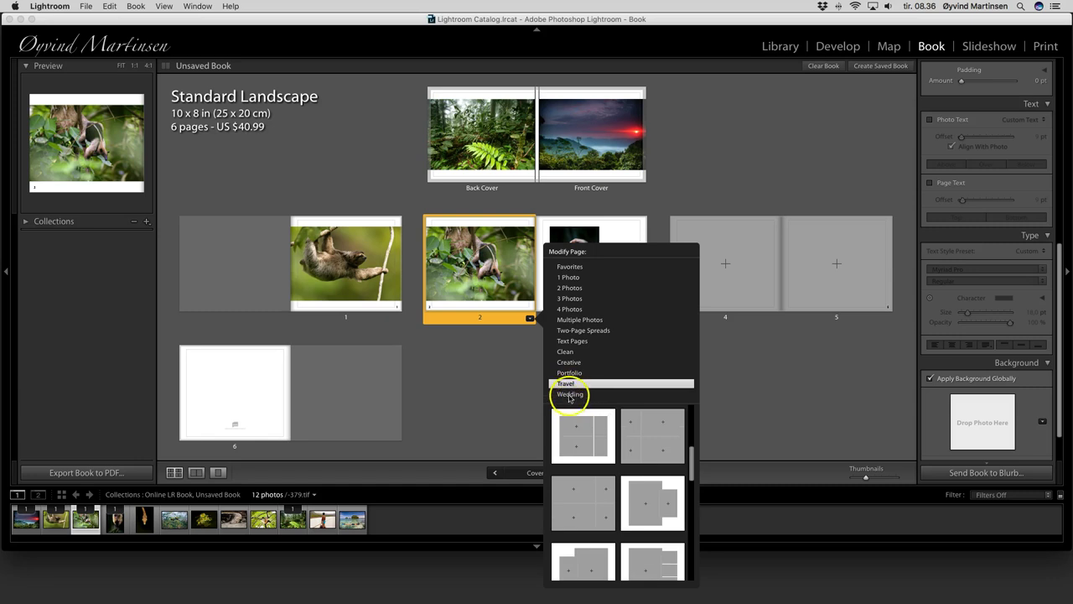
click(569, 395)
click(567, 383)
click(574, 276)
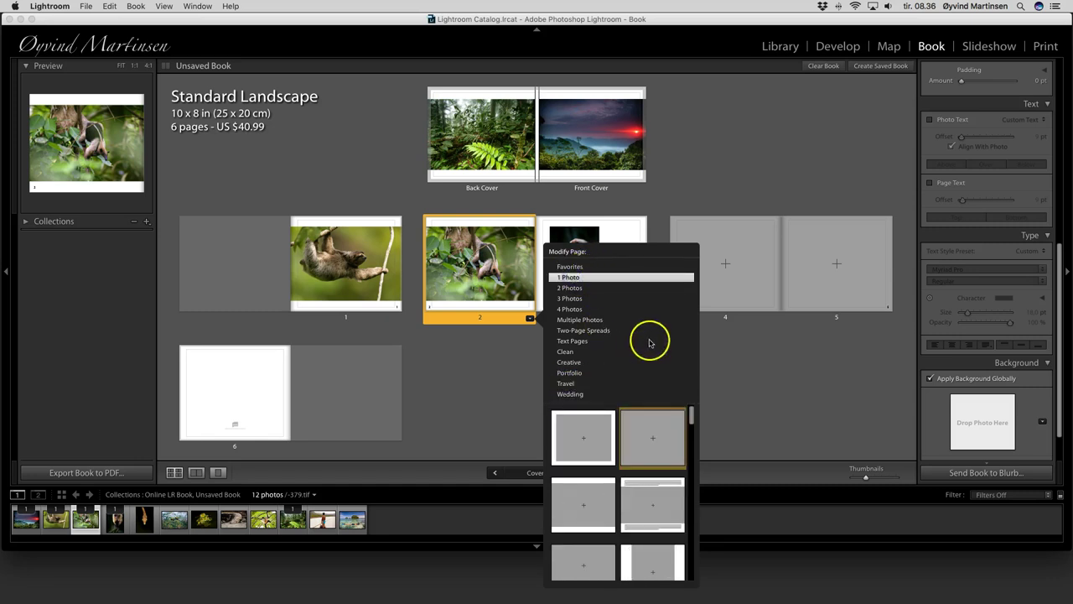
click(482, 391)
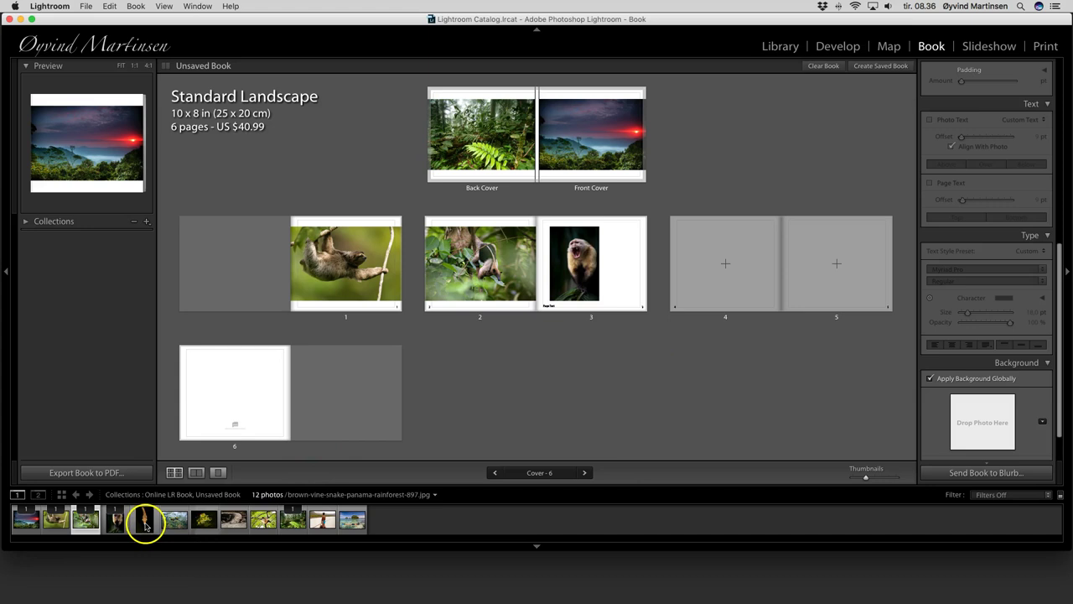
Place the snake photo on page 4 and shrink its zoom to fit
drag(152, 521, 725, 255)
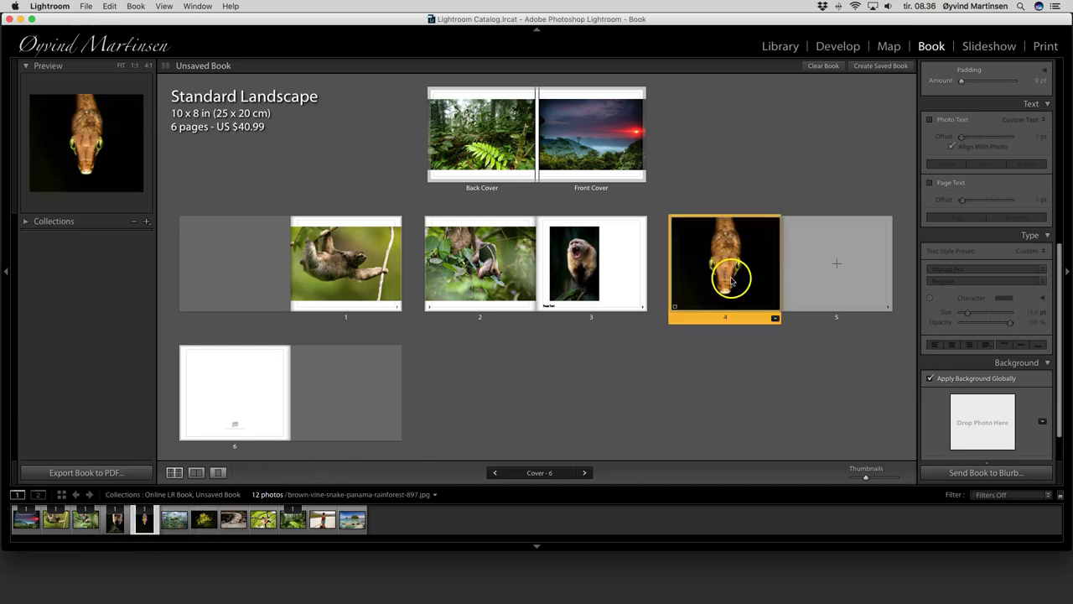
click(722, 273)
drag(709, 198, 702, 199)
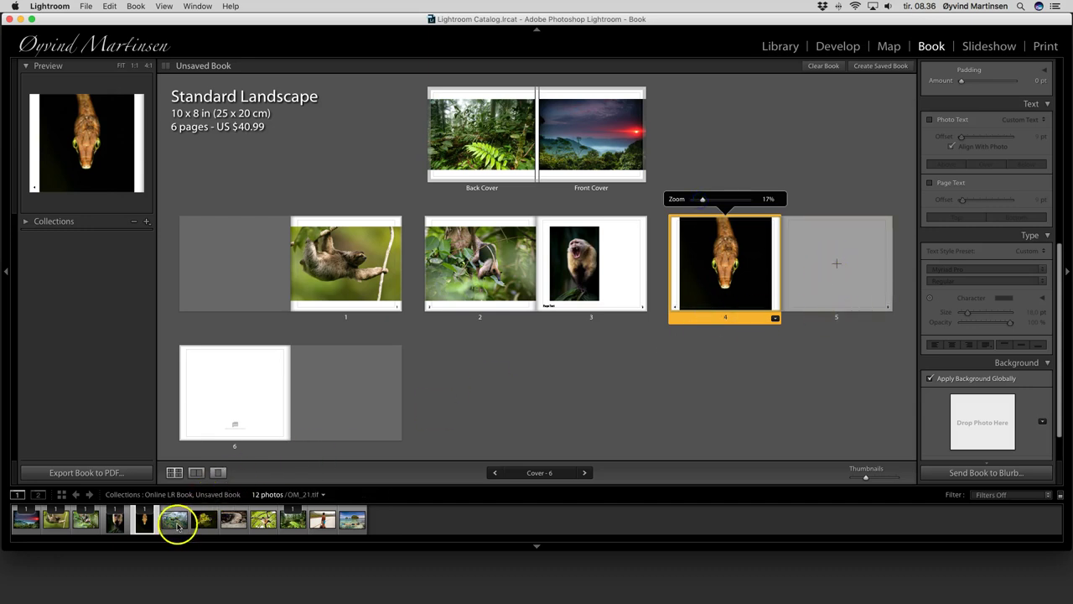
Place the flying-birds photo on page 5 and shrink it to 4% zoom
drag(177, 526, 841, 268)
click(852, 273)
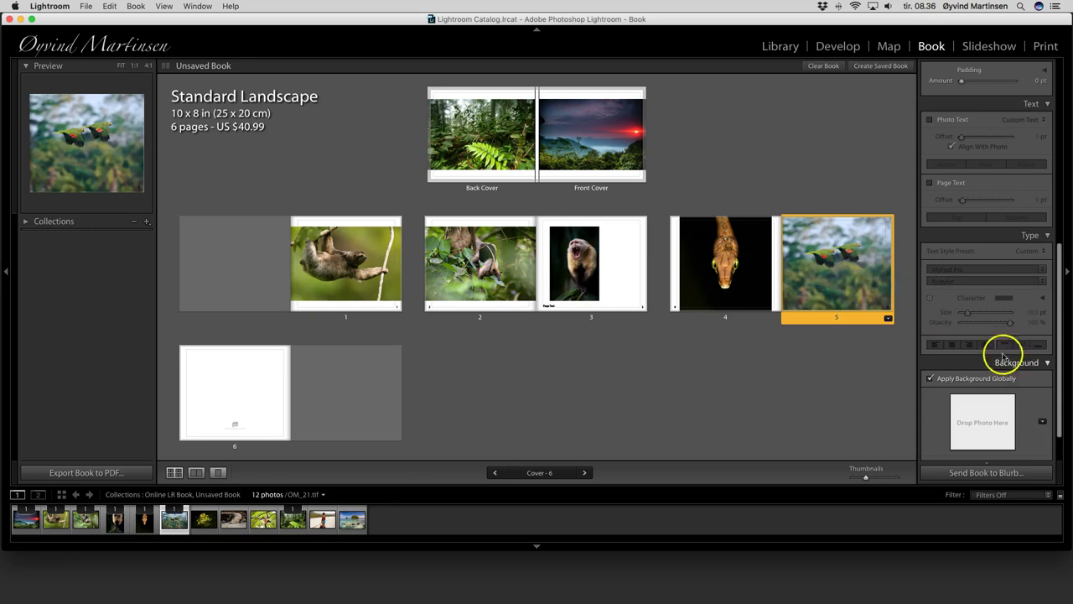
click(845, 285)
drag(812, 199, 806, 202)
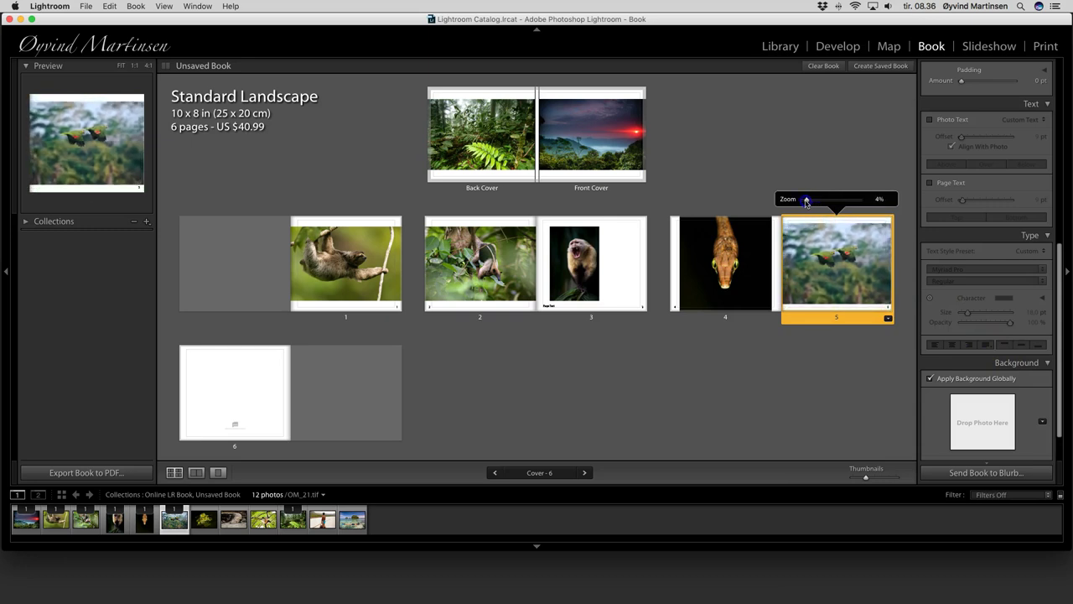
scroll(997, 308, down, 3)
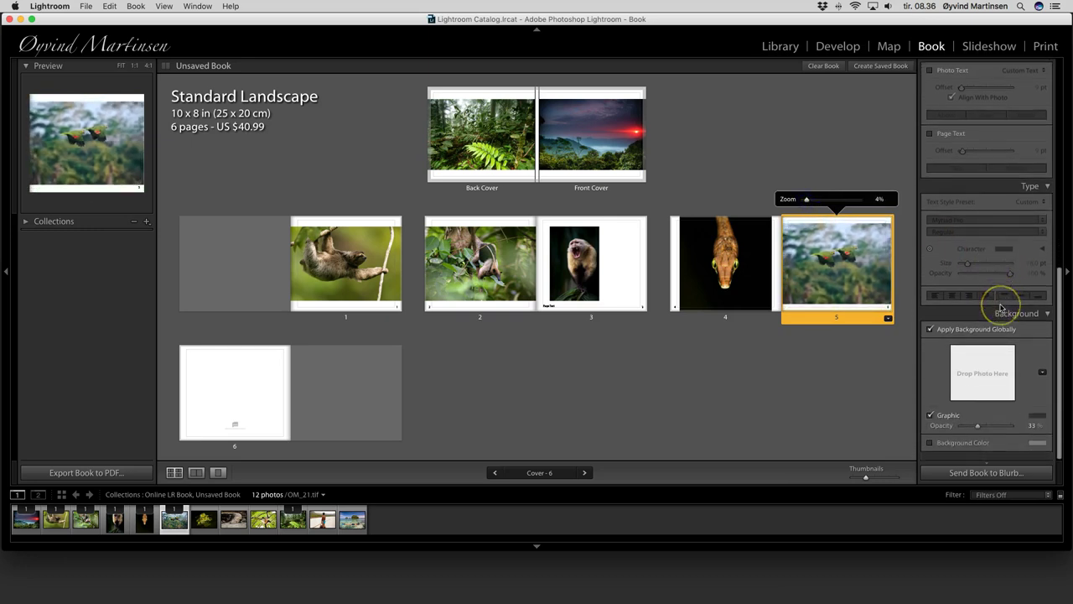
scroll(1000, 308, up, 10)
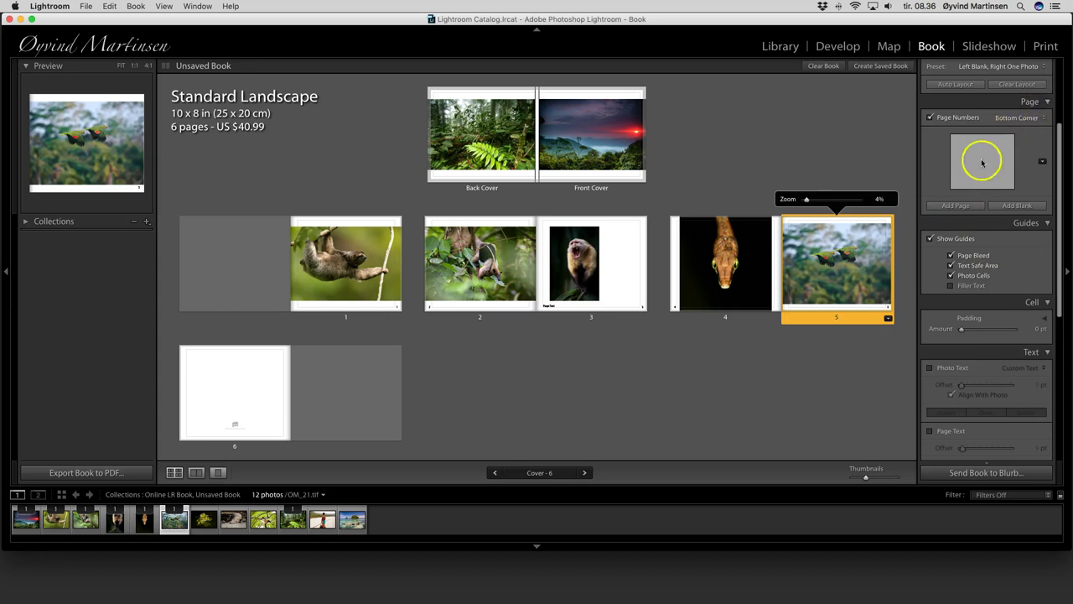
Add a spread after page 5 and place the frog photo on page 6
click(954, 206)
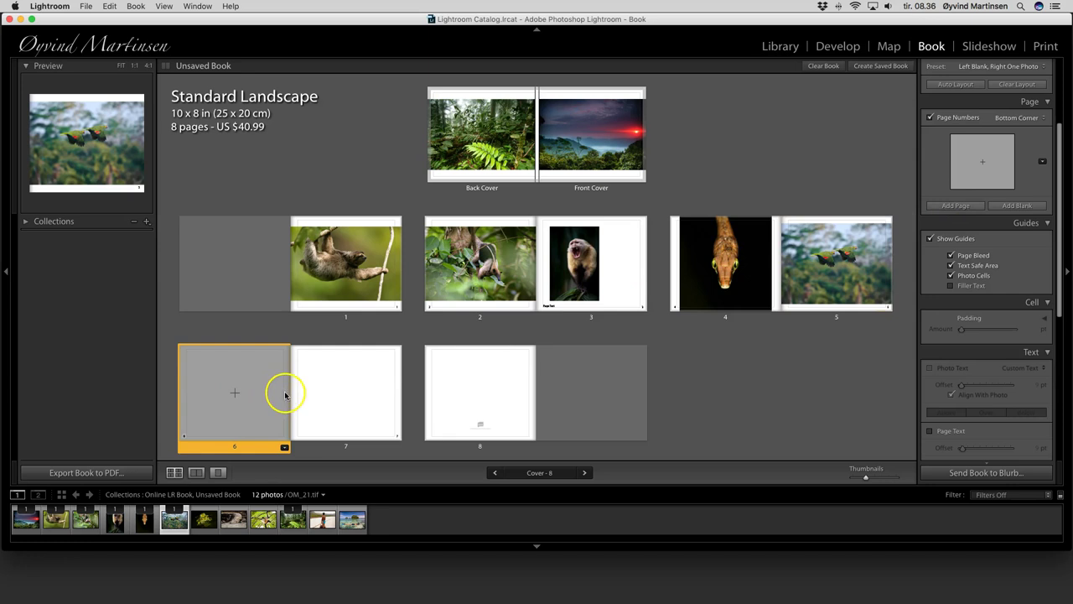
click(204, 520)
drag(204, 520, 233, 398)
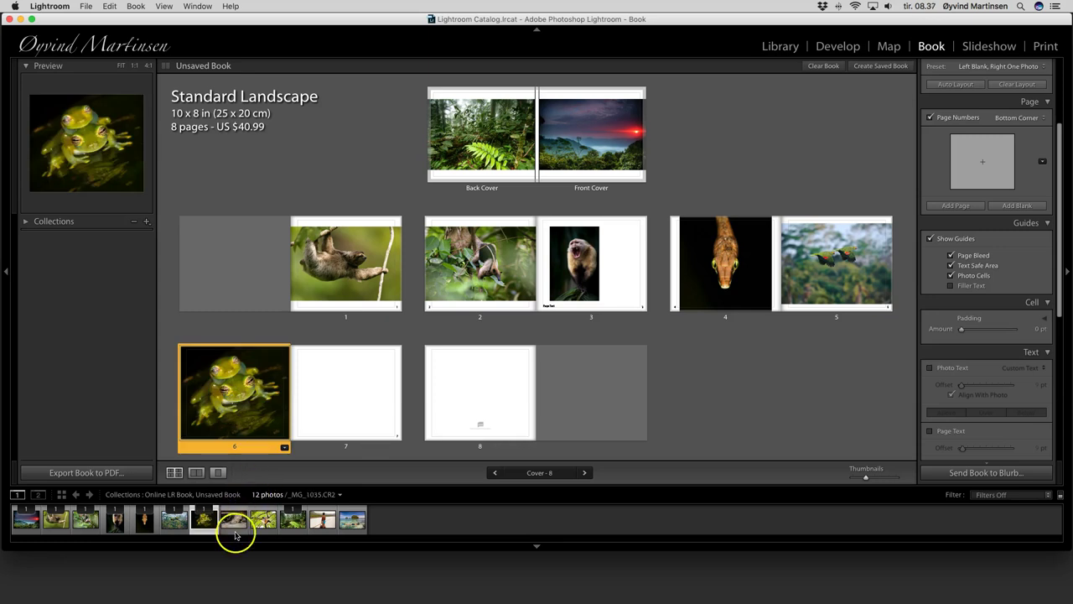
Give page 7 a full-page 1 Photo layout holding the crocodile photo, then add another spread
drag(233, 521, 343, 396)
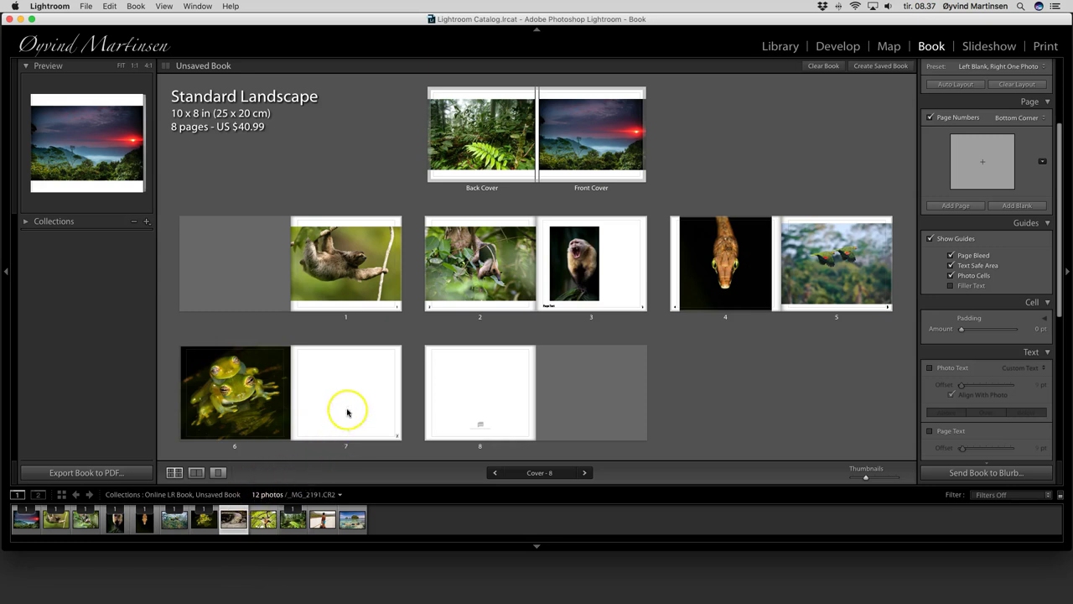
click(347, 412)
drag(233, 515, 335, 387)
drag(238, 510, 350, 387)
click(398, 447)
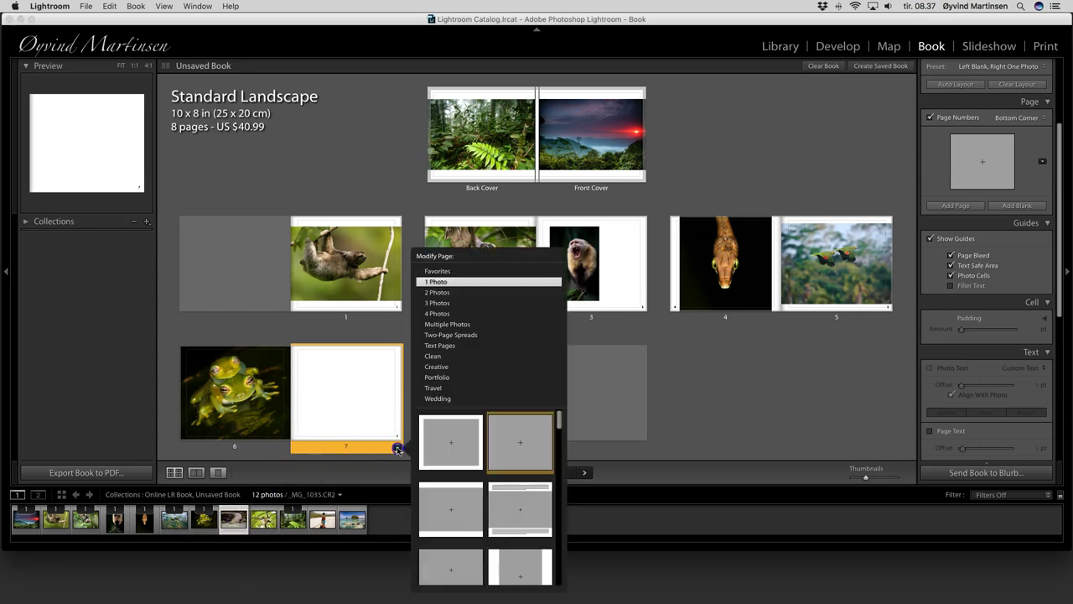
click(521, 443)
drag(233, 520, 342, 398)
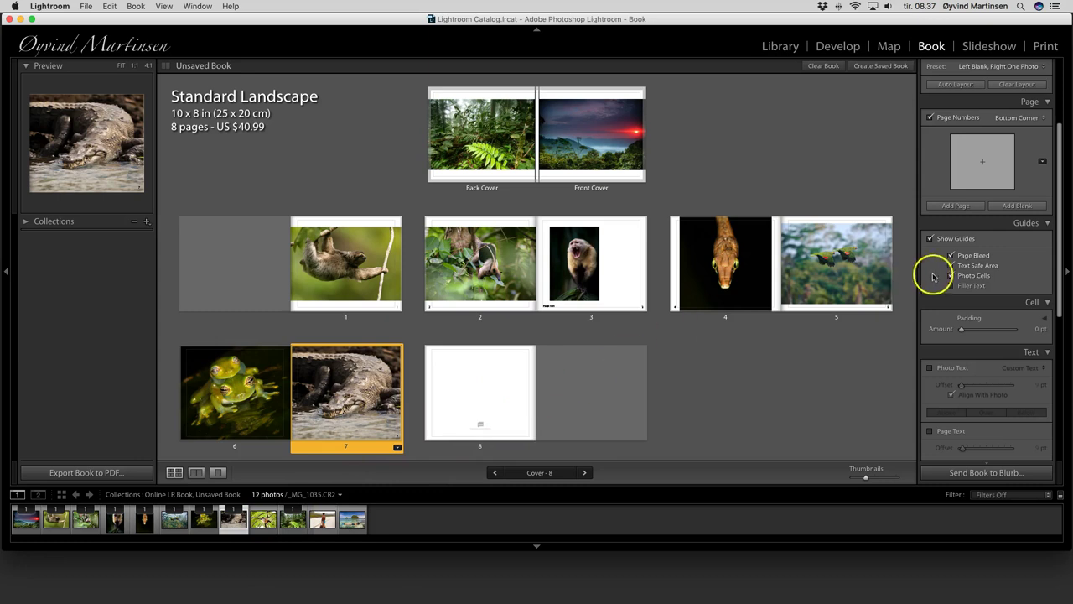
click(955, 206)
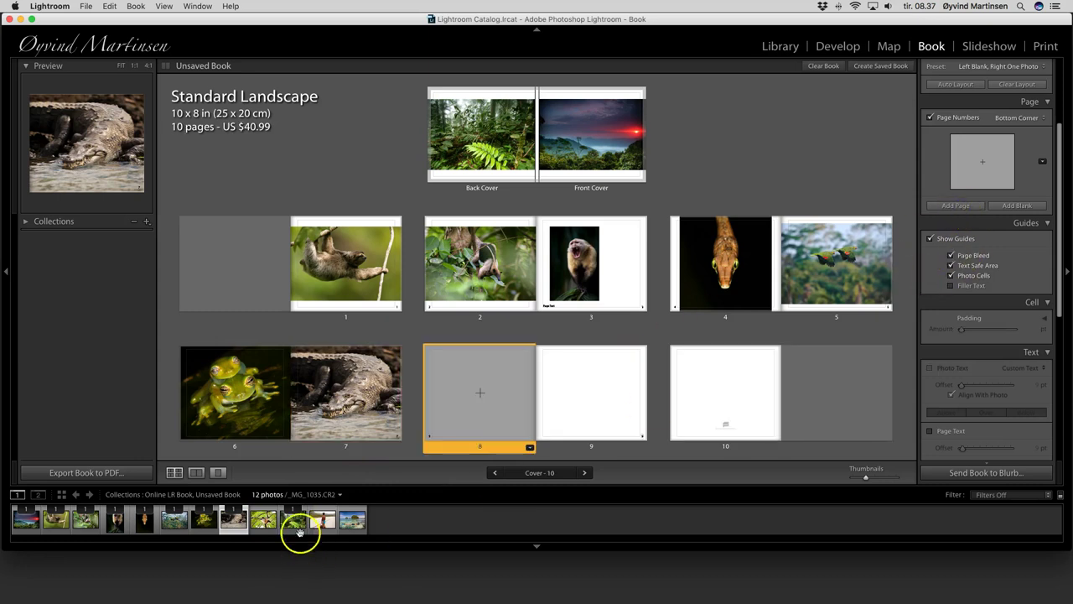
Place the spider monkey on page 8 and the fern photo, zoomed to fit, on page 9's 1 Photo layout
click(264, 523)
drag(264, 520, 480, 393)
click(591, 399)
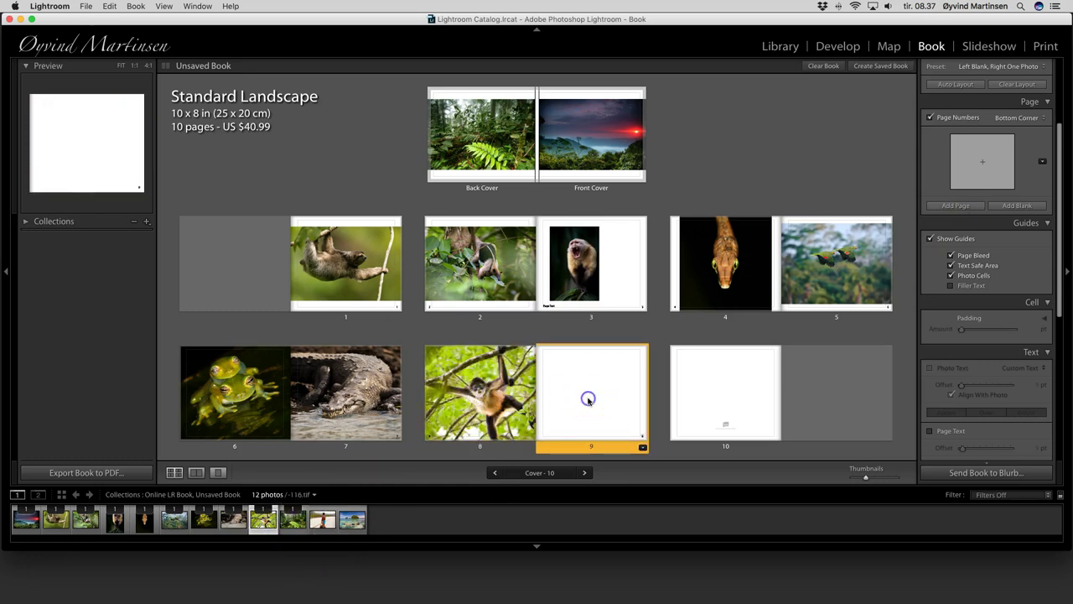
drag(642, 447, 764, 446)
drag(311, 526, 592, 401)
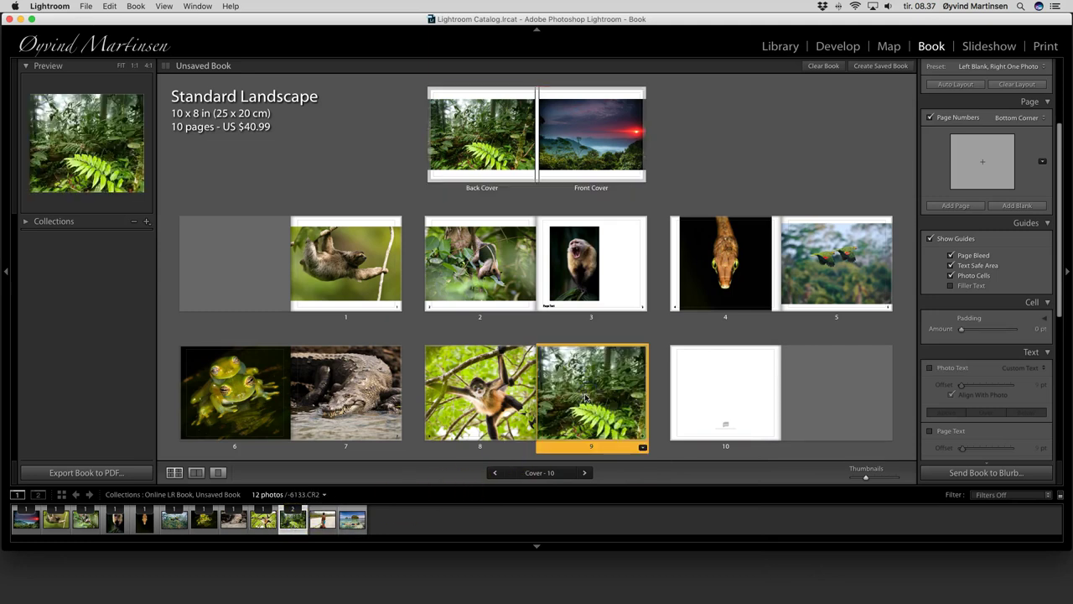
click(587, 399)
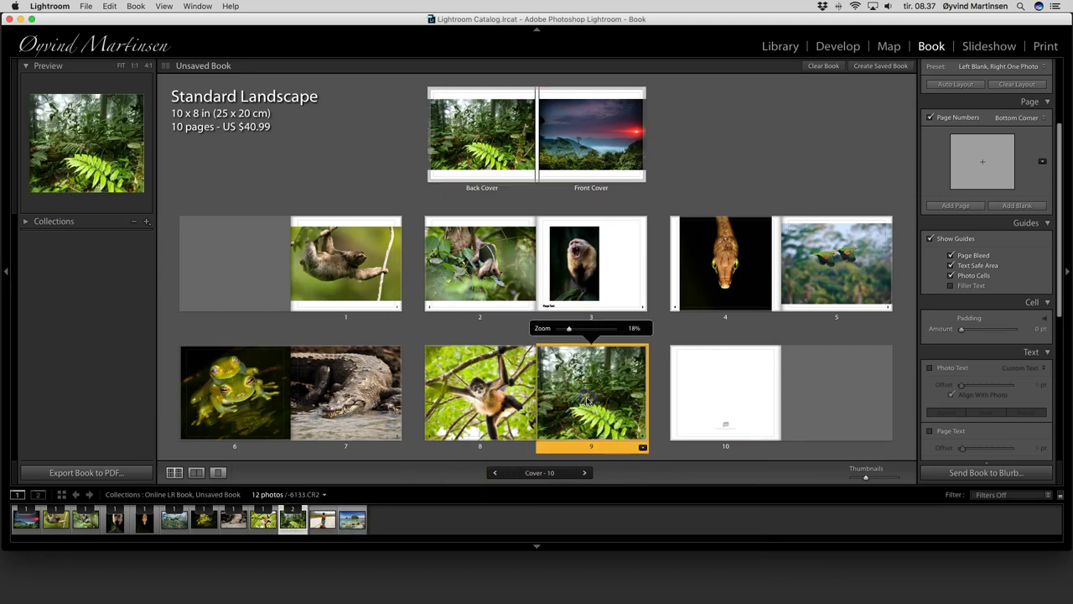
drag(575, 328, 557, 332)
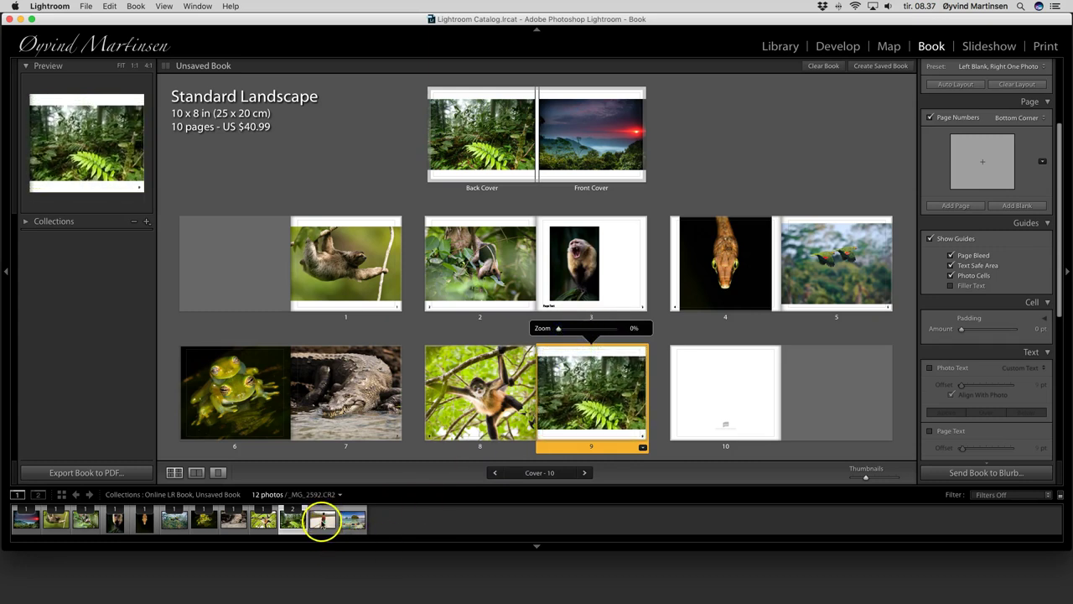
Extend the book to 12 pages and place the boatman photo on page 10
click(956, 206)
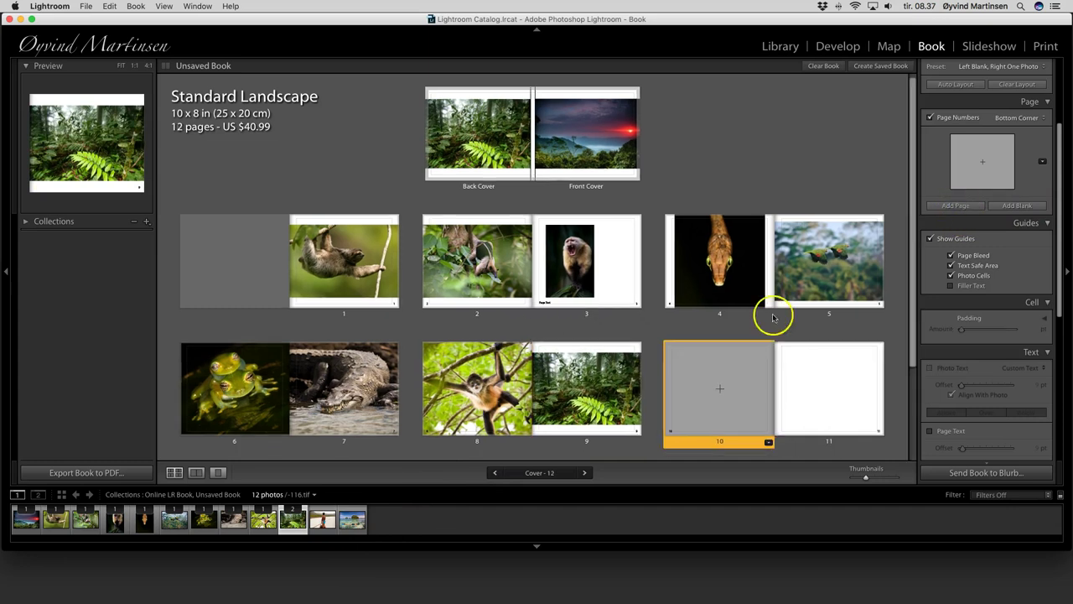
click(322, 523)
drag(328, 521, 719, 381)
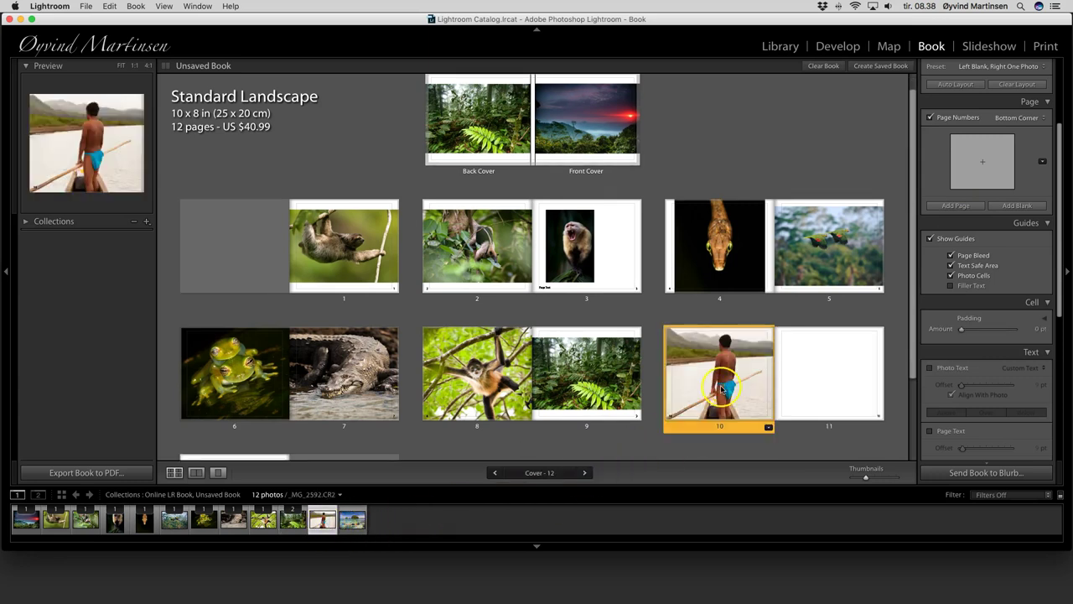
Fit page 10's canoe photo at 0% zoom and drag the snorkeller photo toward page 11
click(724, 387)
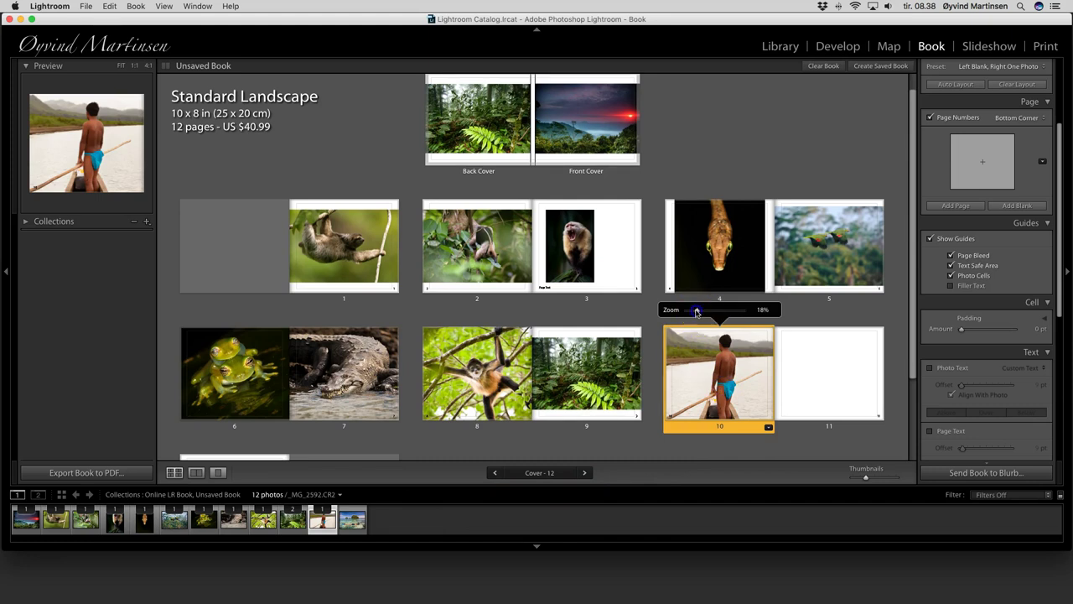
drag(697, 311, 676, 312)
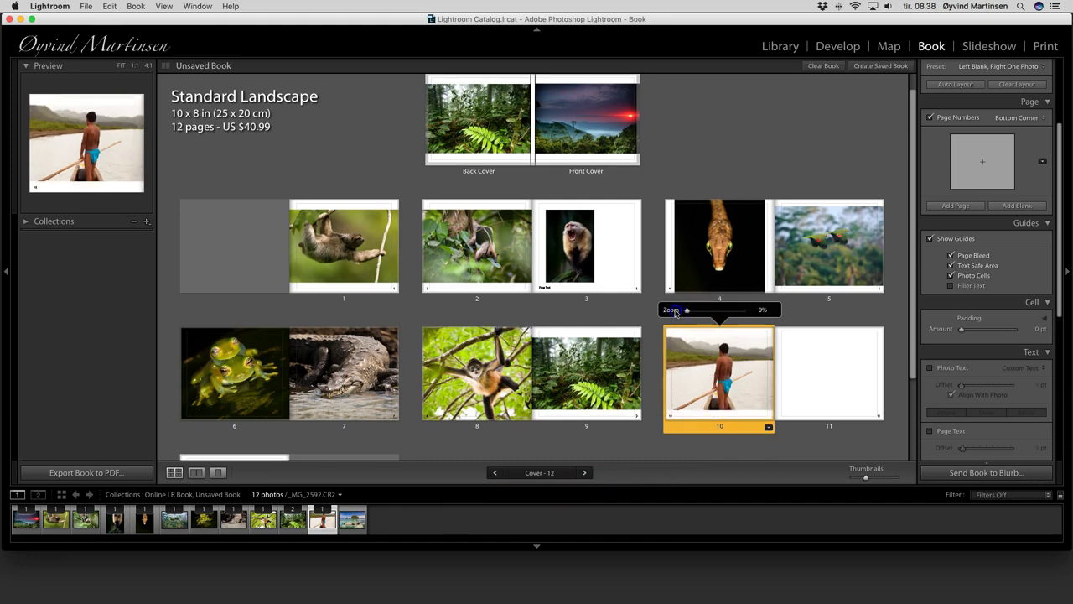
click(356, 521)
drag(352, 522, 831, 355)
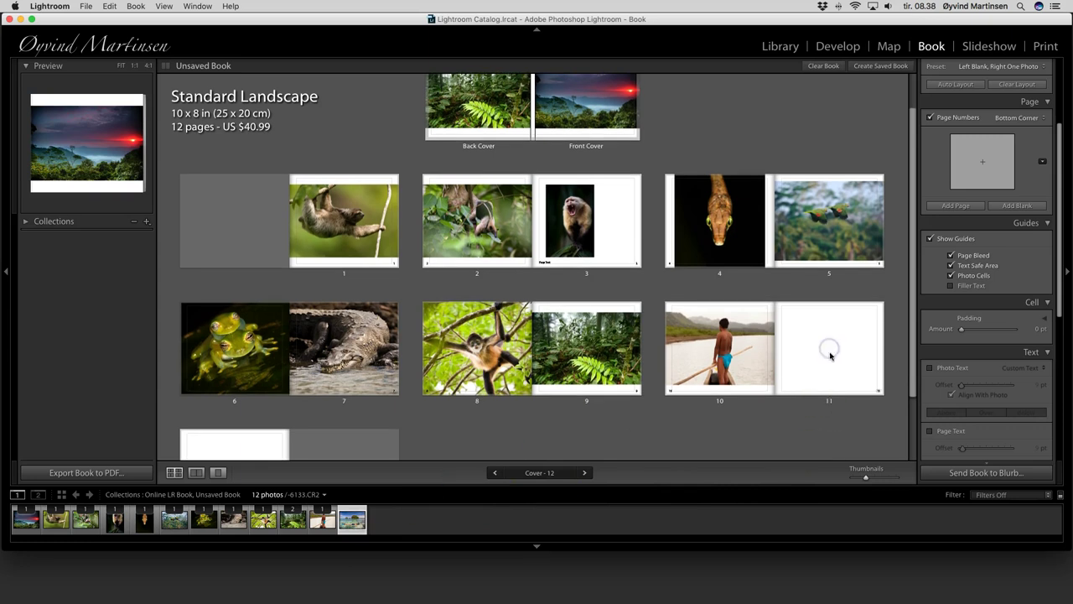
click(824, 361)
drag(369, 529, 769, 403)
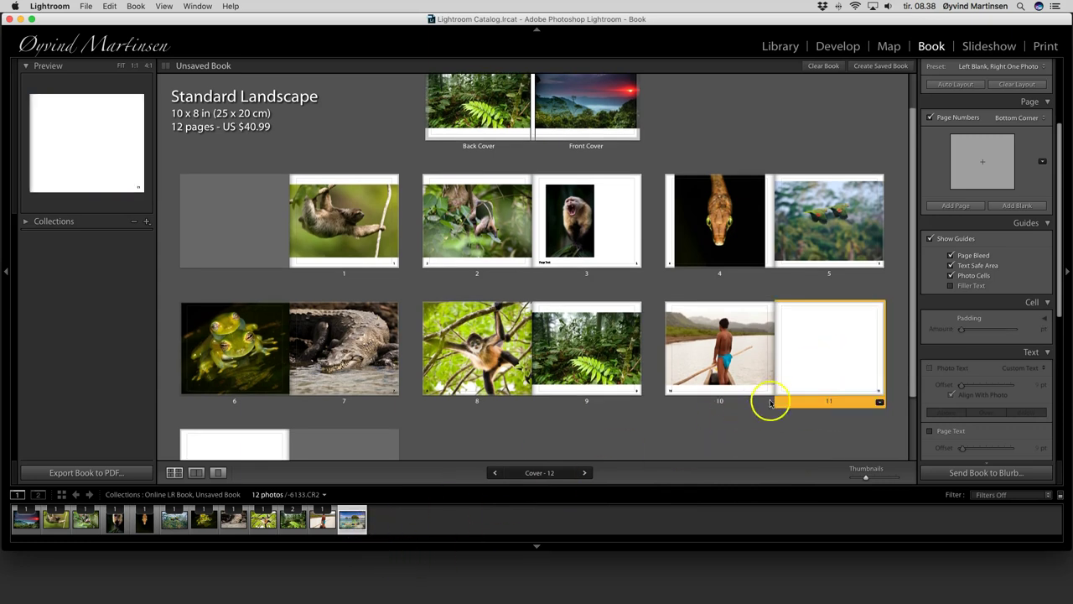
Give page 11 a single full-photo layout with the snorkeller photo zoomed to 0%
click(879, 402)
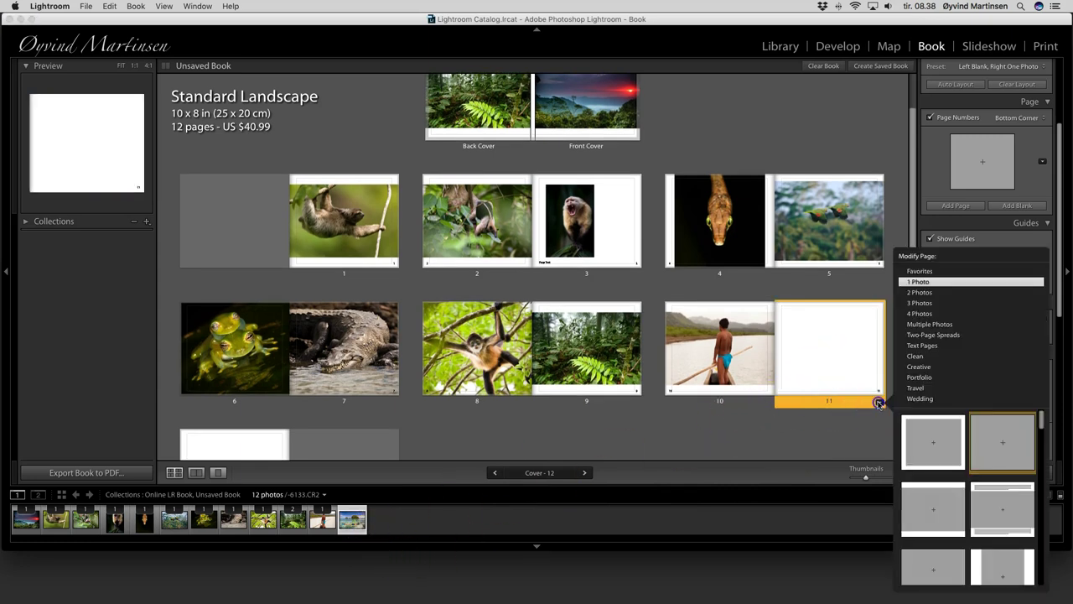
click(1003, 453)
drag(352, 519, 836, 352)
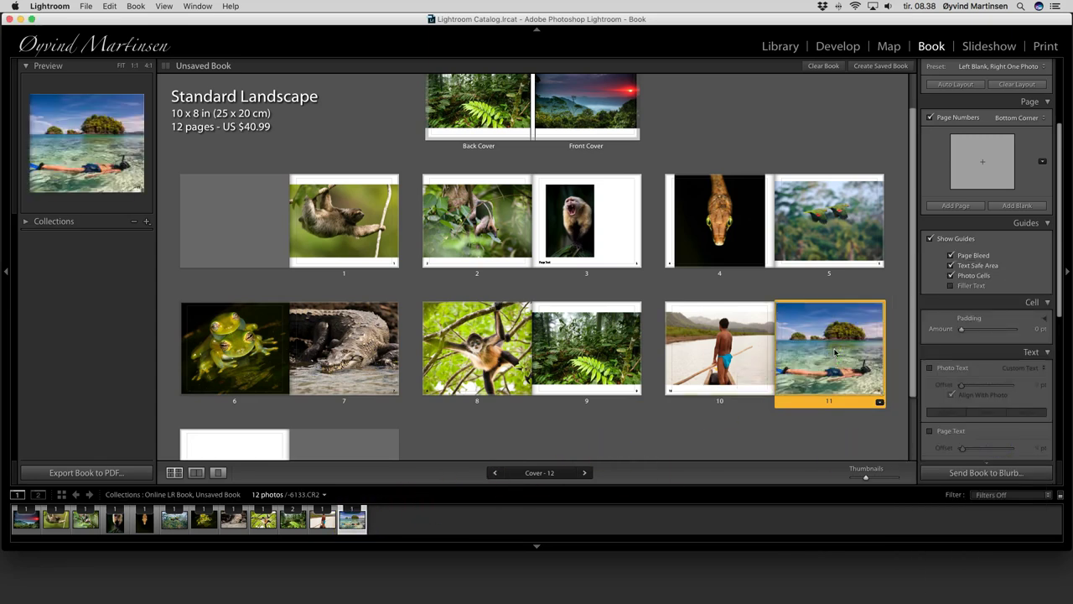
click(835, 350)
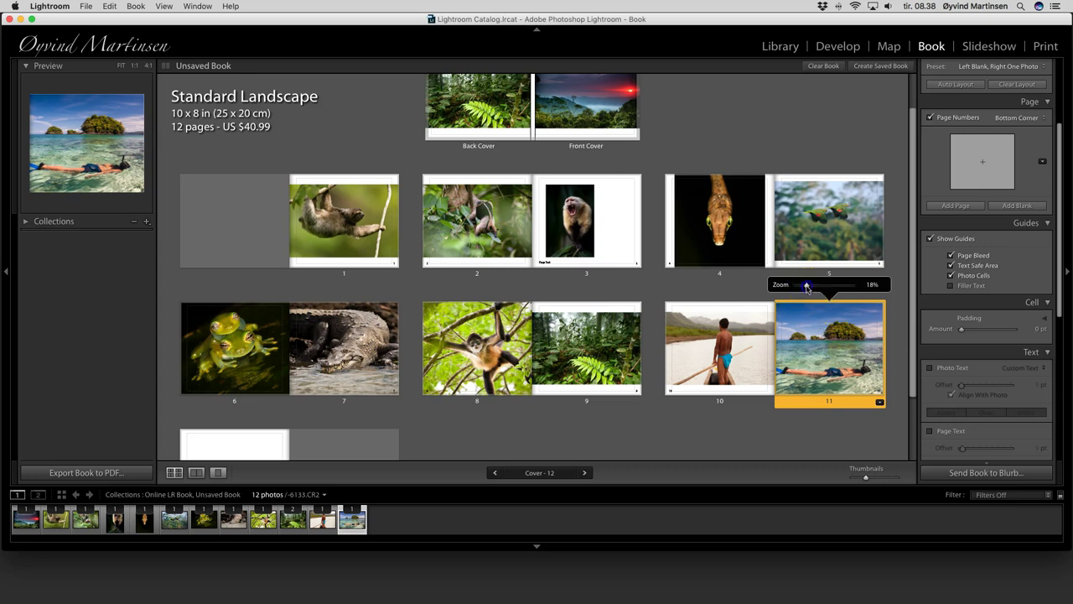
drag(805, 285, 792, 287)
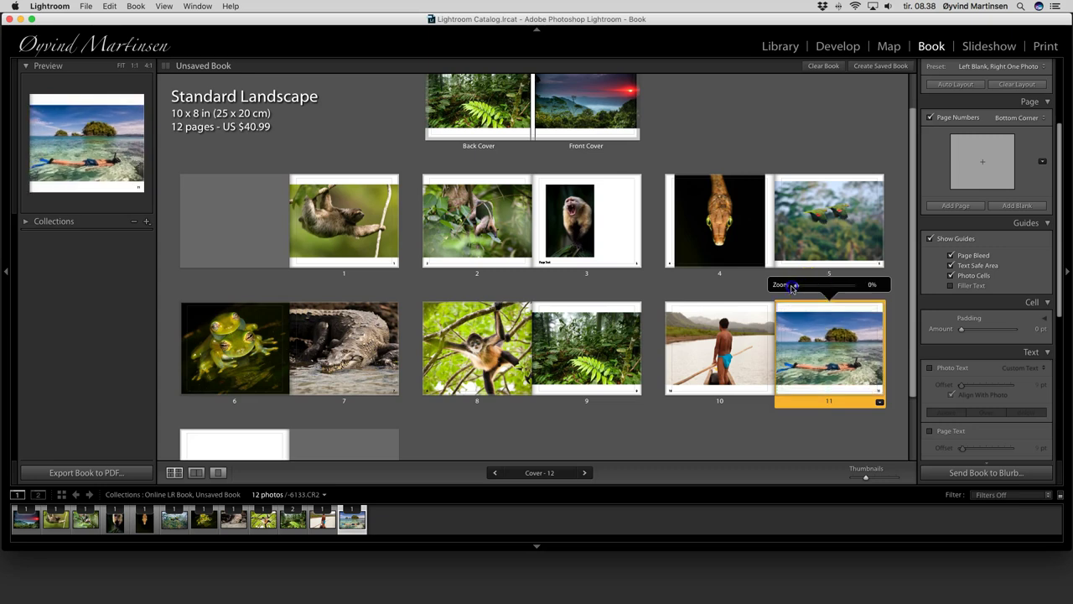
click(726, 433)
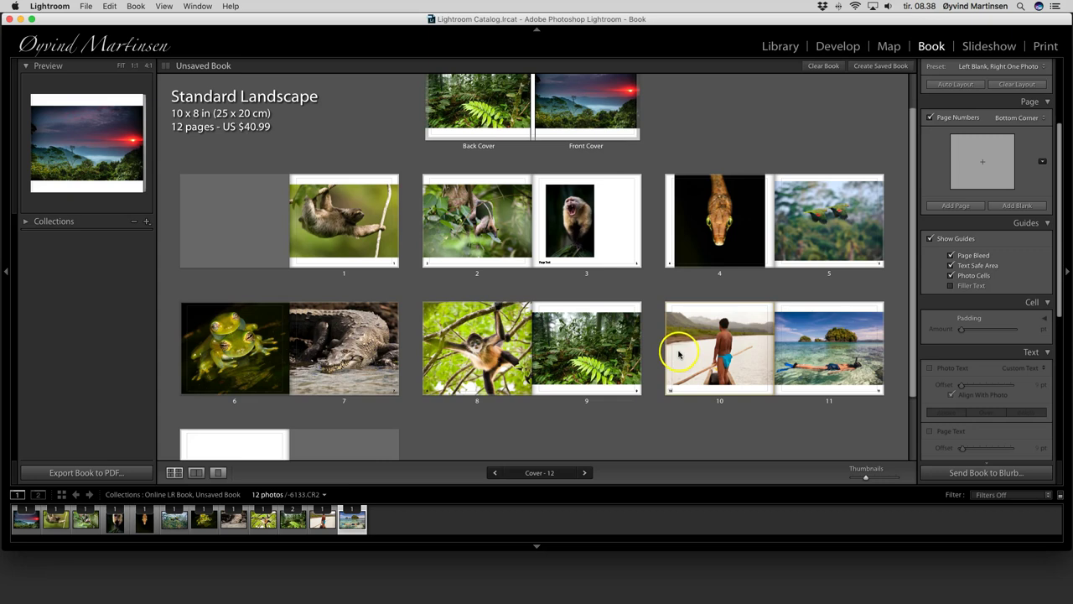
scroll(690, 351, down, 1)
scroll(691, 351, down, 1)
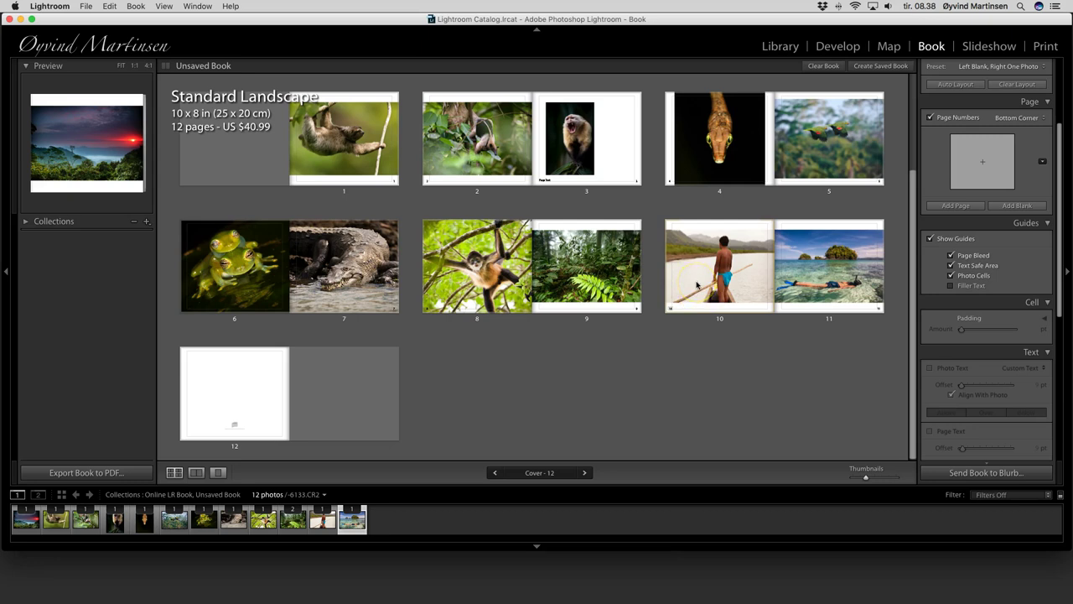
scroll(696, 285, up, 5)
click(718, 308)
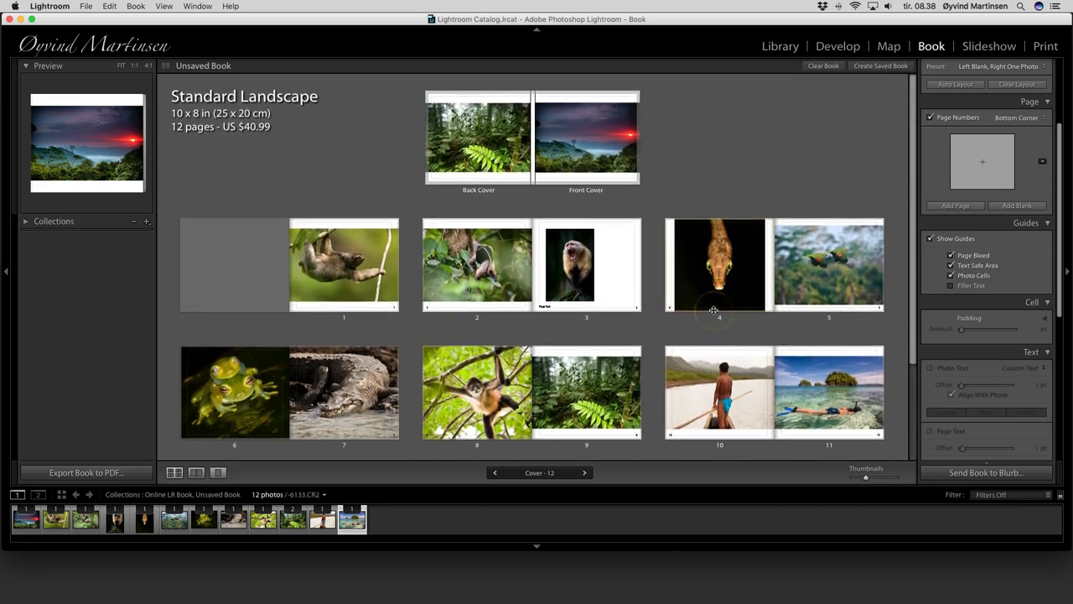
scroll(1039, 260, up, 4)
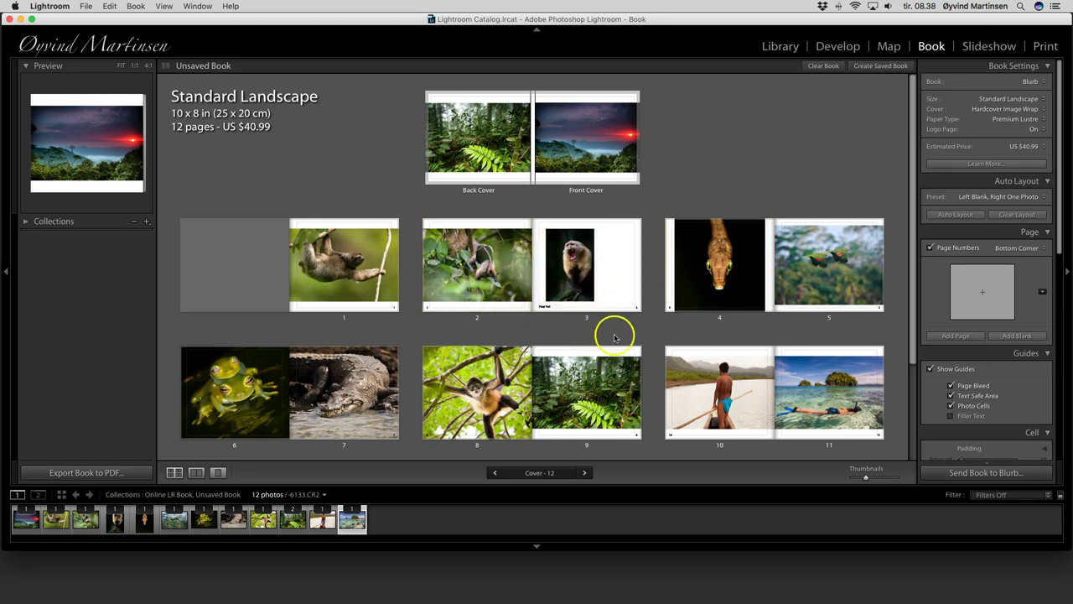
Apply the 1 Photo layout with text bars above and below to page 2, selecting its top text cell
click(506, 299)
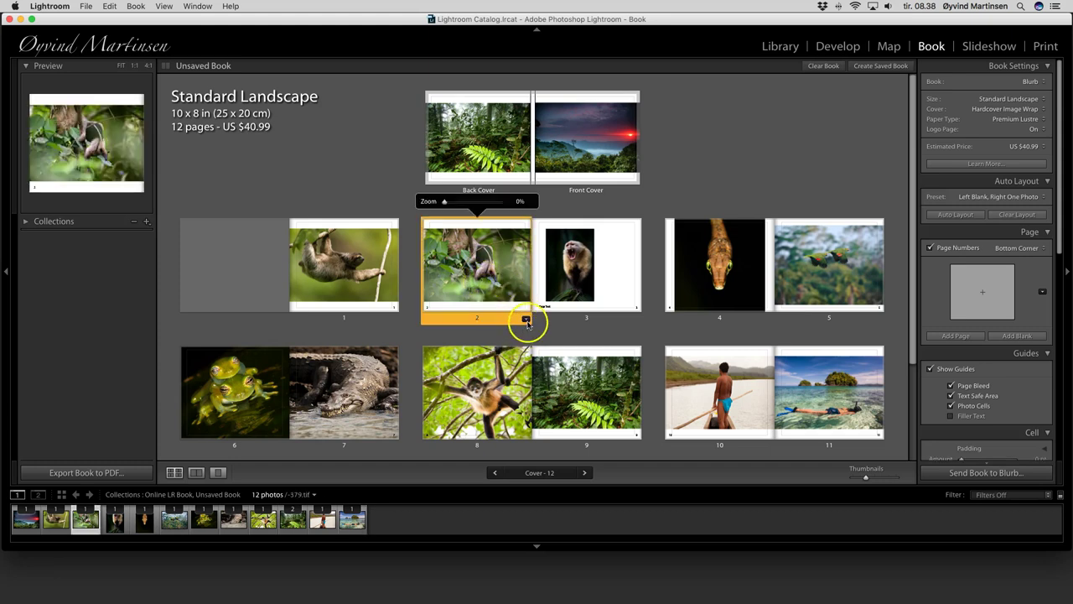
click(525, 319)
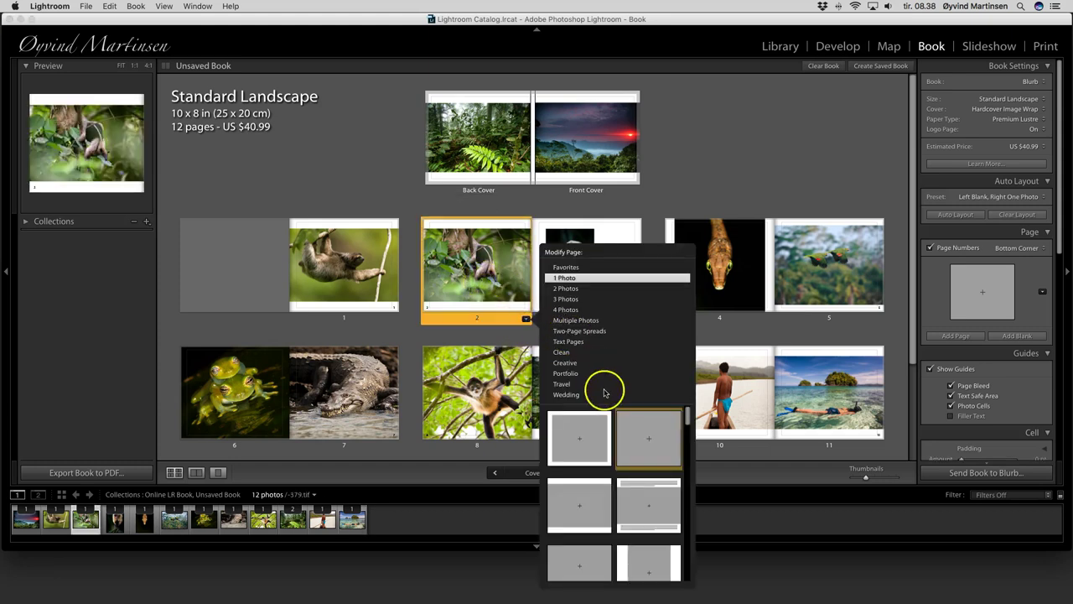
click(643, 511)
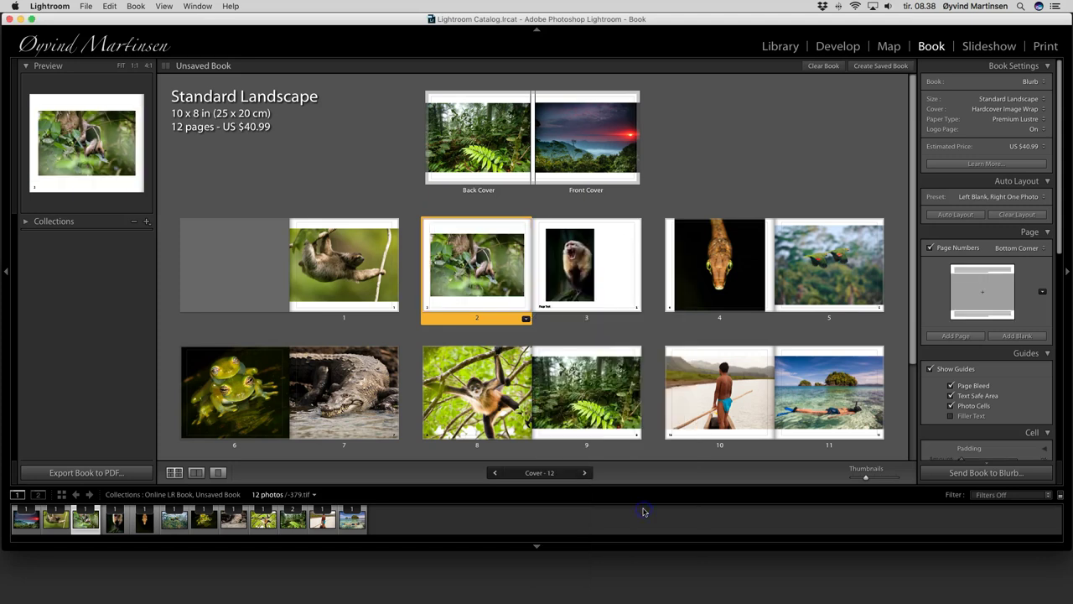
click(456, 231)
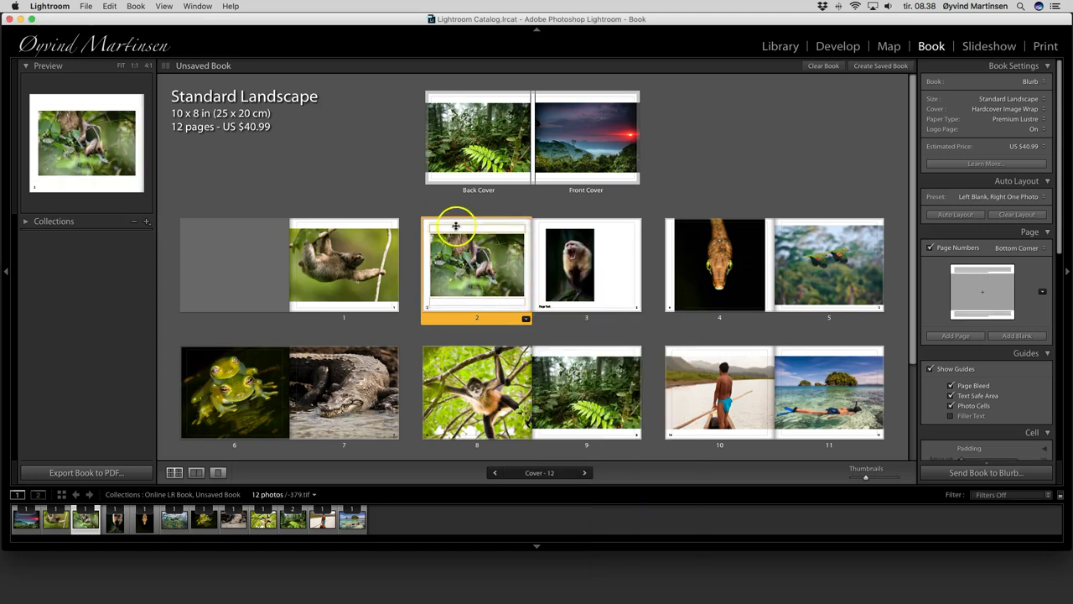
click(450, 231)
click(452, 230)
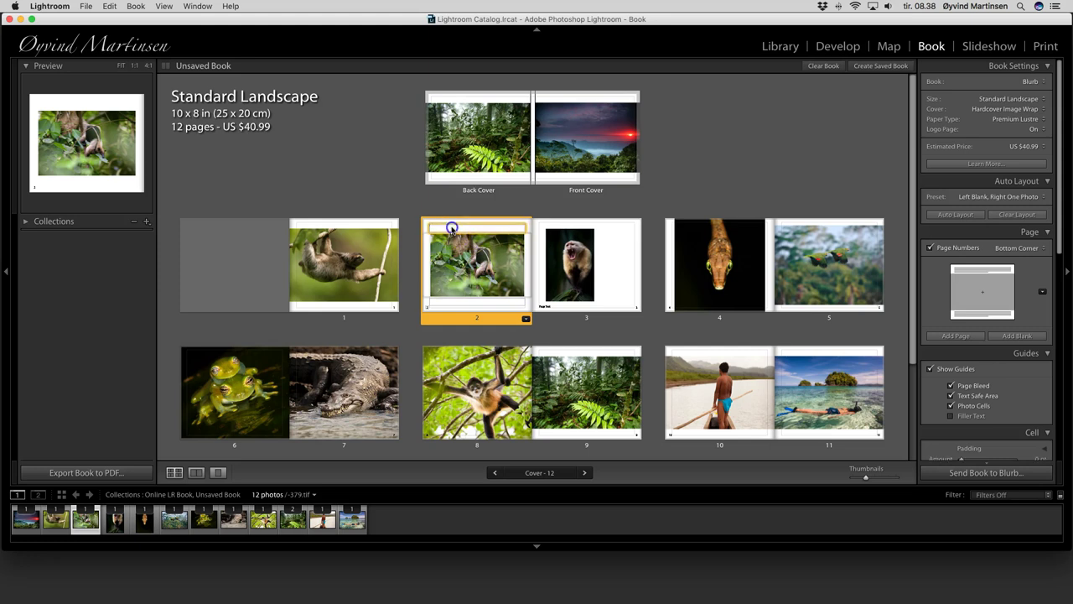
click(450, 230)
click(447, 236)
click(446, 230)
click(446, 228)
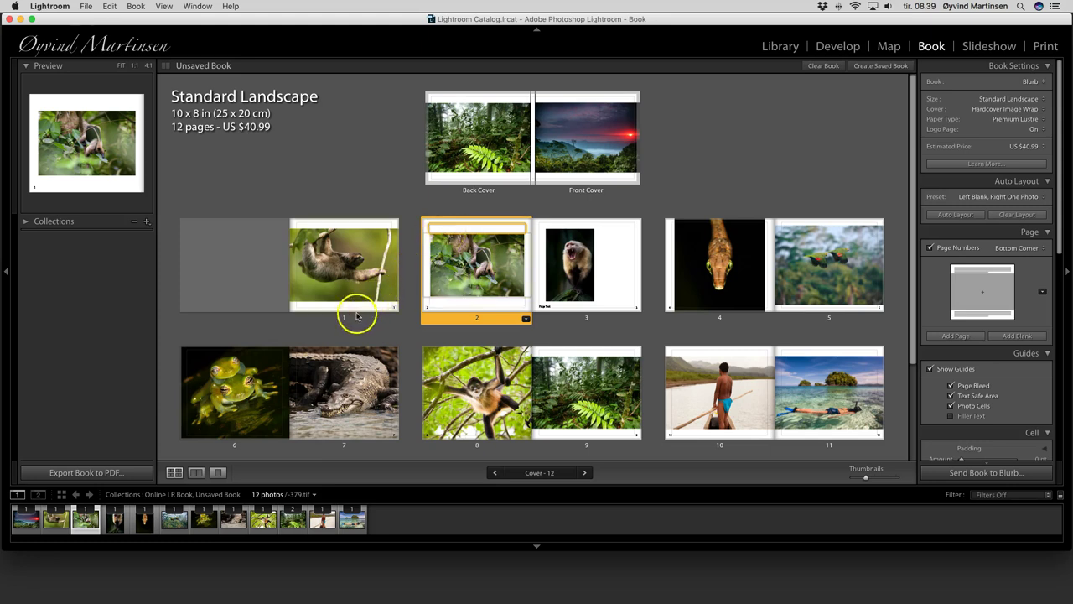
In Single Page View, caption page 2's top cell 'A Northern Tamadua anteater in the rainforest of Panama.'
click(219, 473)
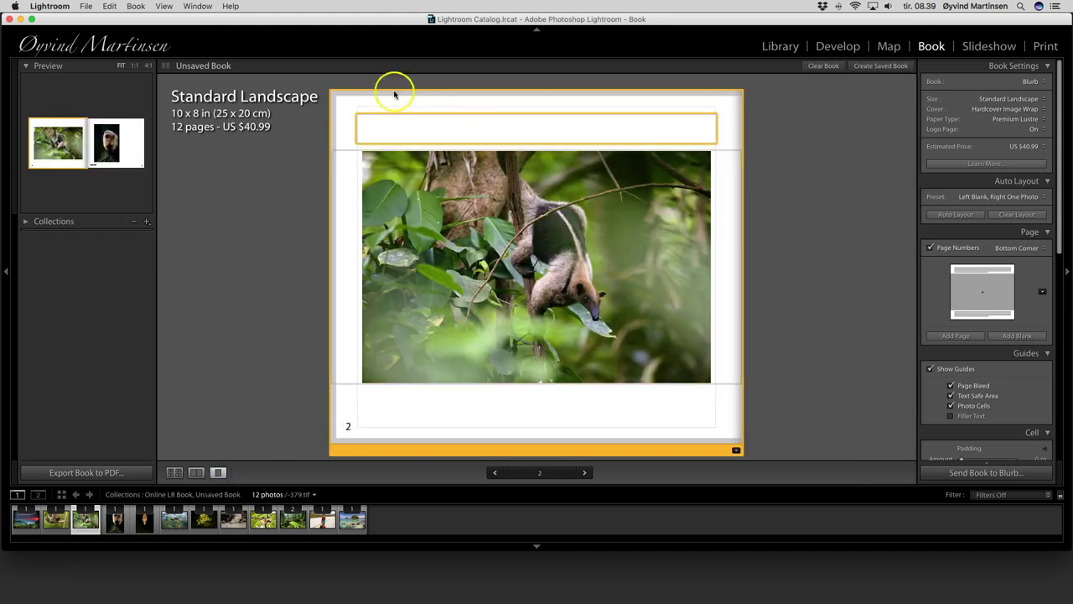
click(374, 116)
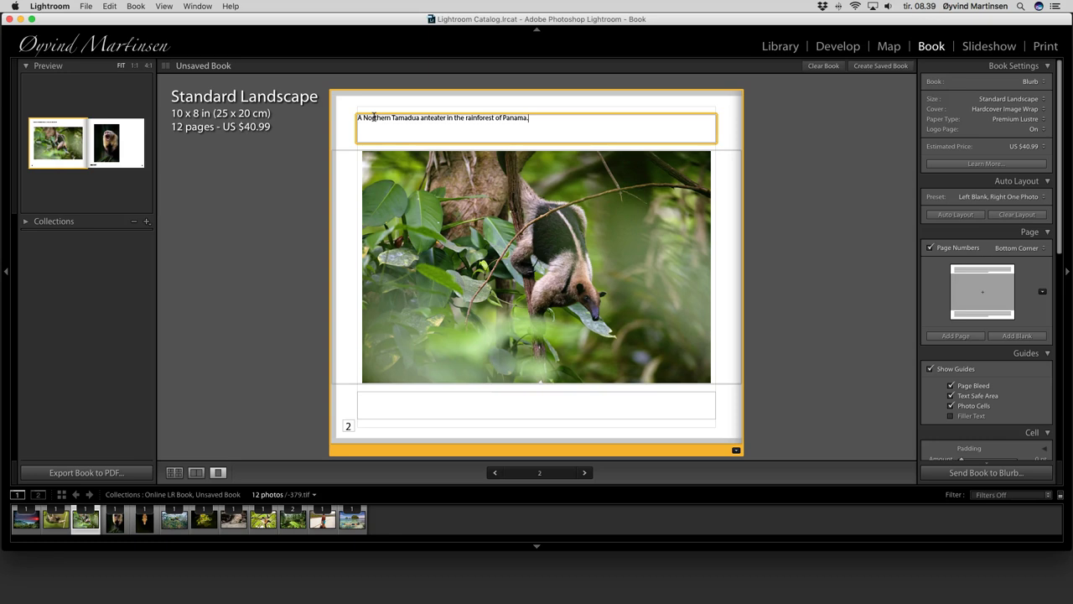
click(646, 197)
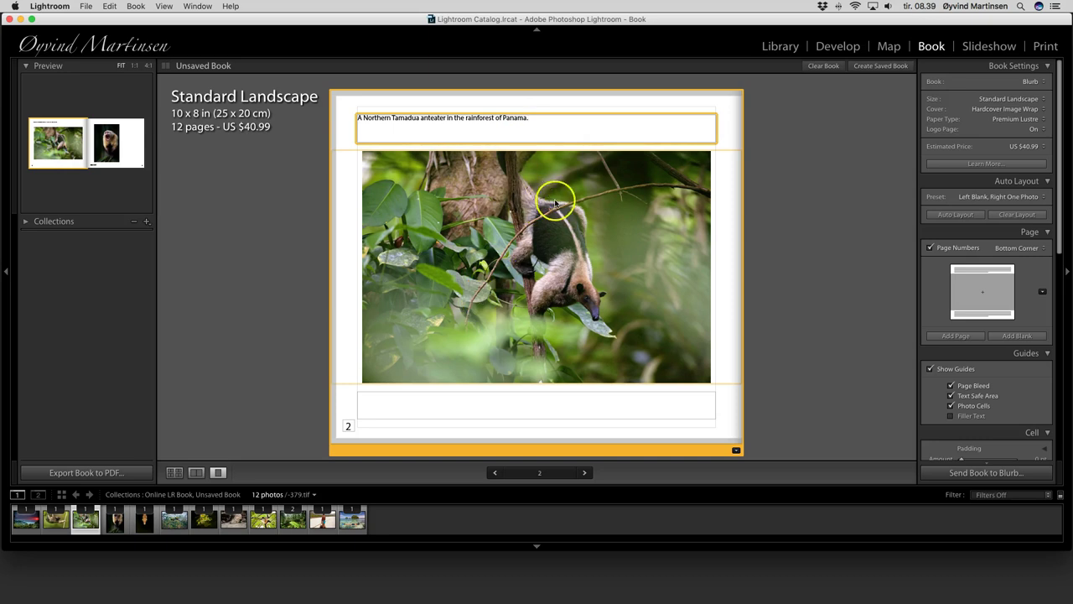
click(381, 400)
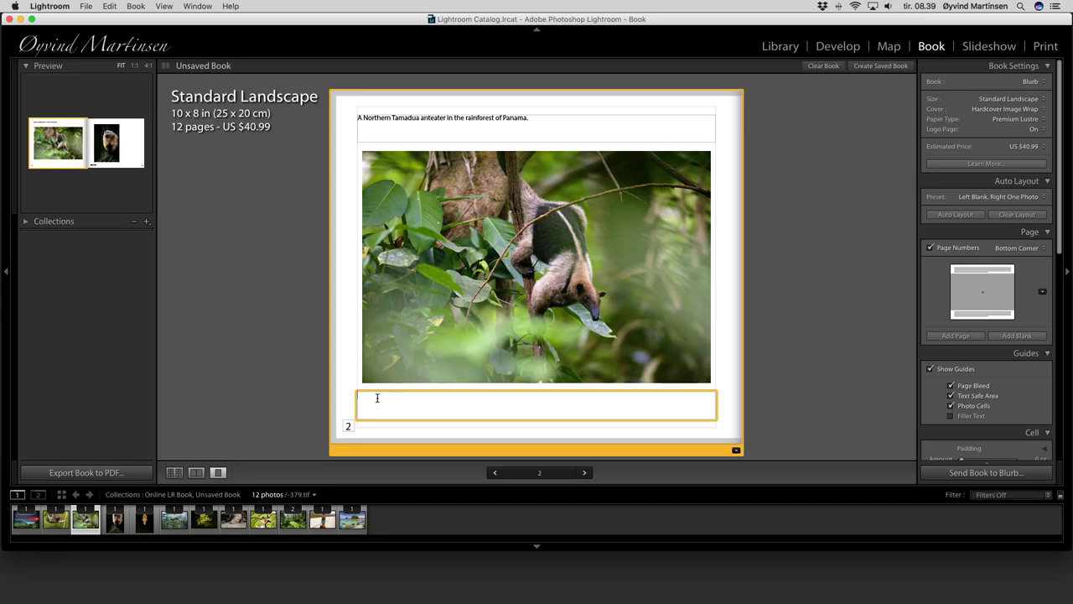
click(379, 392)
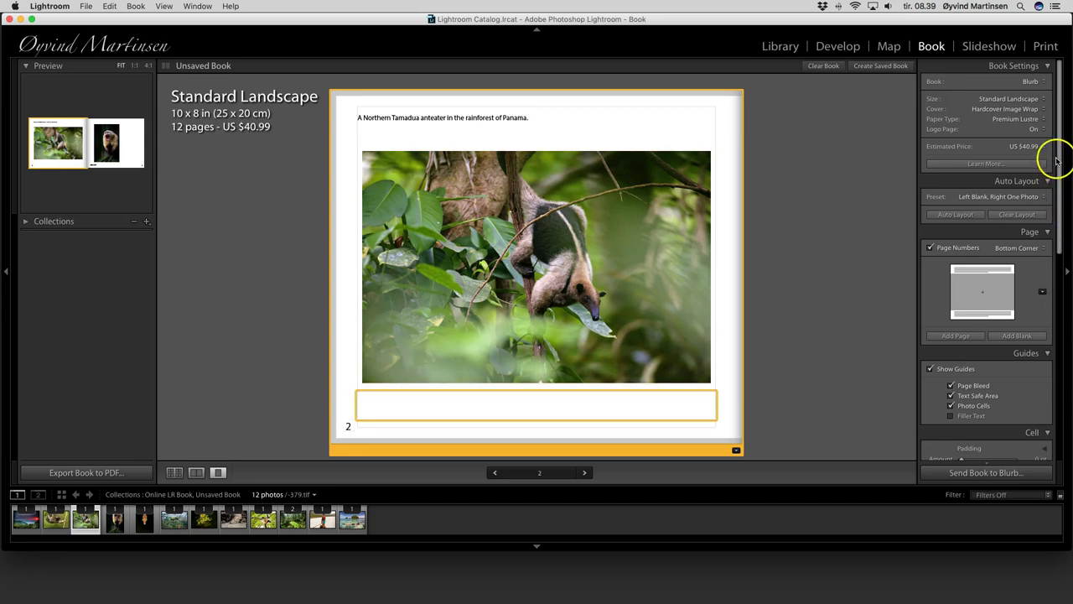
Reduce the top caption on page 2 to 7.6 pt using the Type panel's Size slider
scroll(1058, 176, down, 2)
drag(1060, 178, 1058, 333)
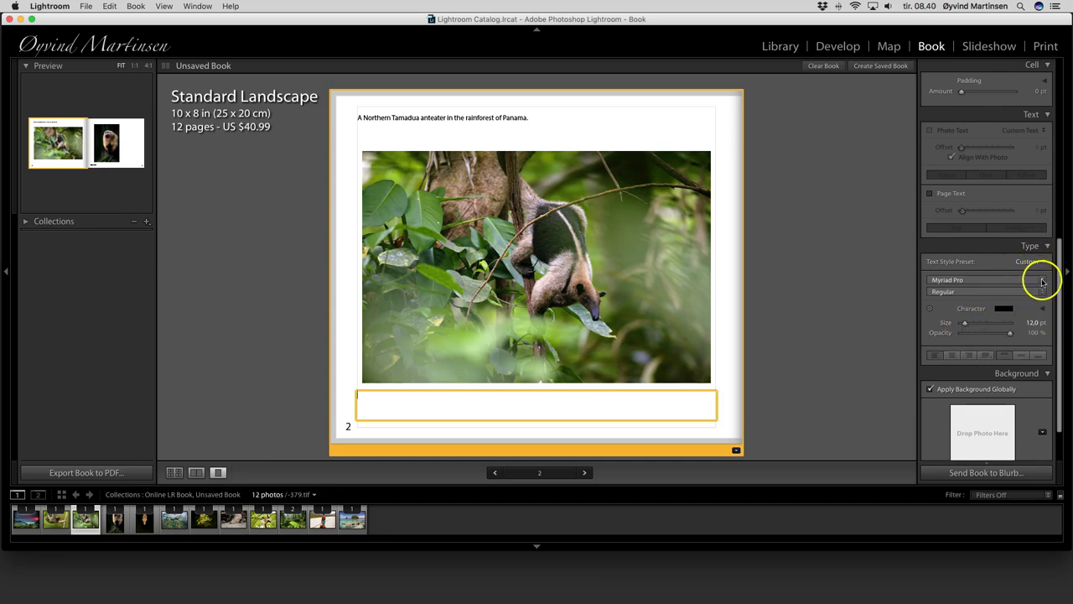
click(964, 323)
click(535, 120)
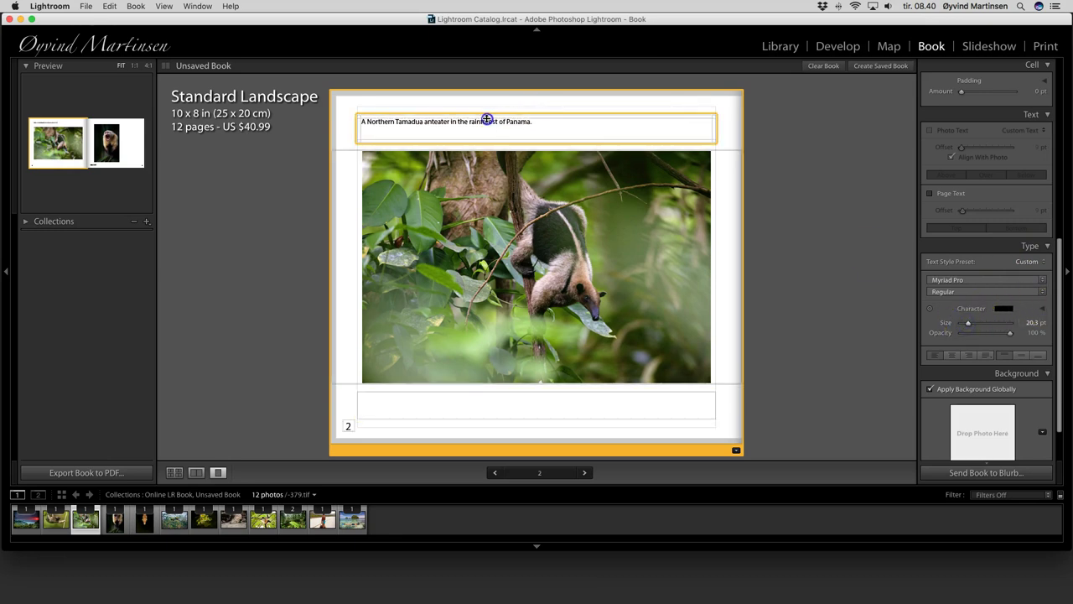
mouse_move(966, 322)
mouse_down()
mouse_move(1009, 332)
mouse_move(945, 333)
mouse_move(1010, 335)
mouse_up()
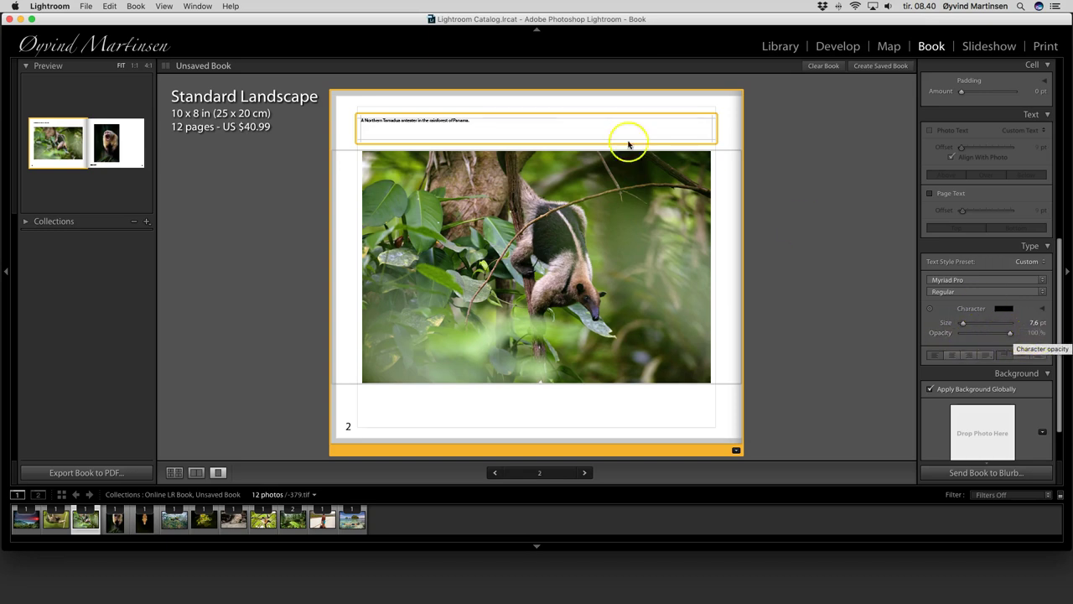
click(473, 120)
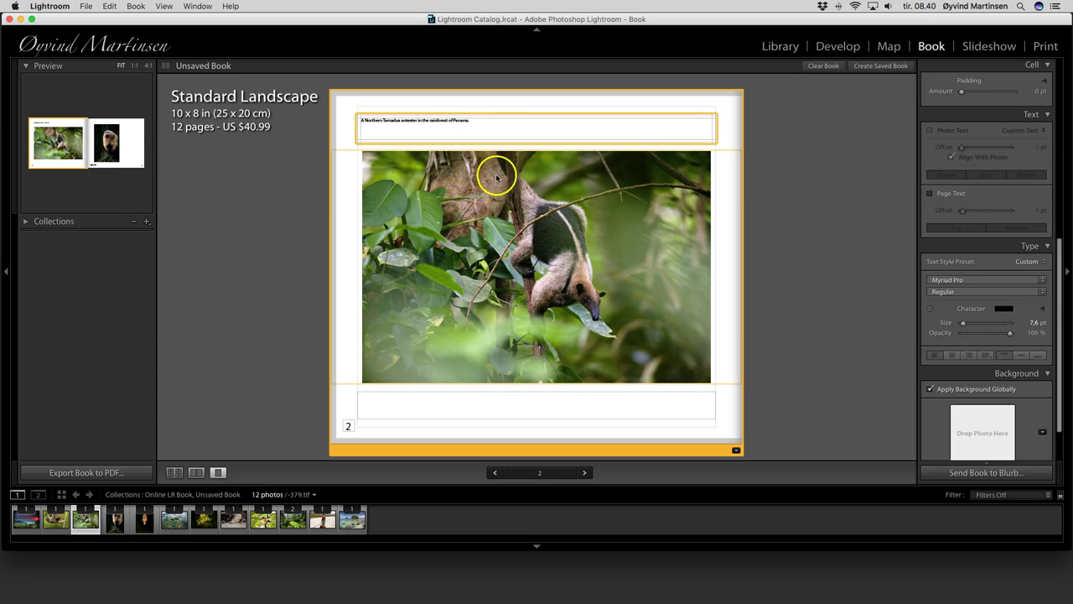
Switch to Multi-Page View and scroll through all 12 pages, including captioned page 2
click(175, 472)
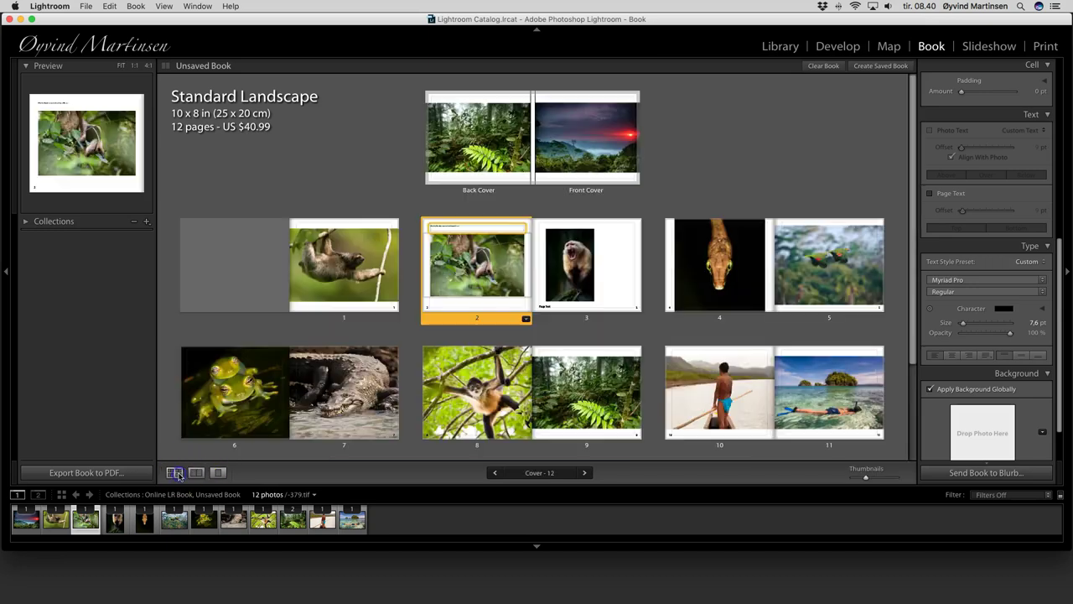
scroll(772, 282, down, 1)
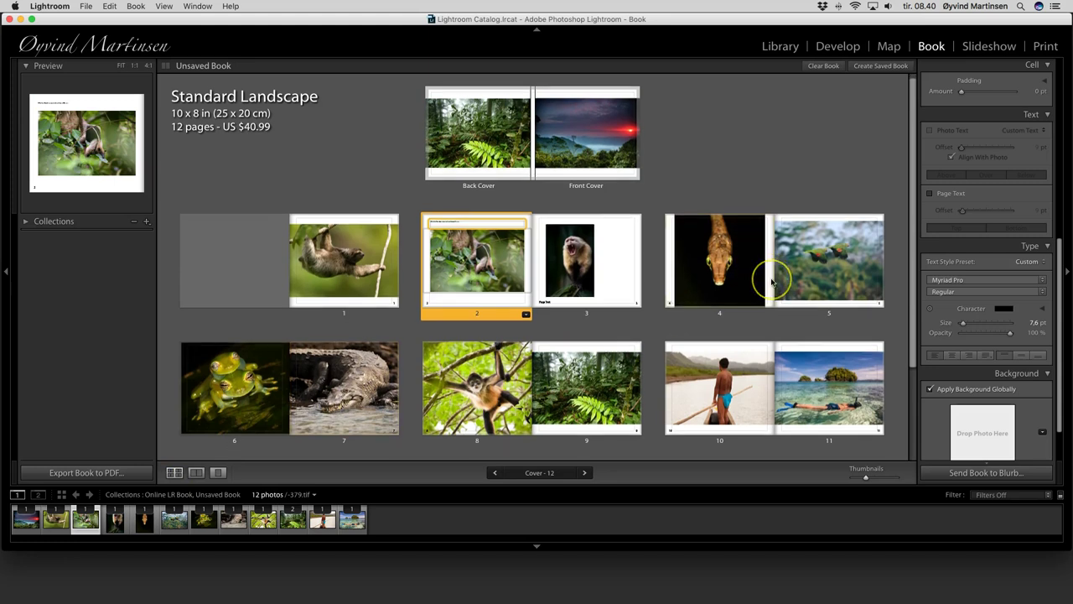
scroll(772, 283, down, 5)
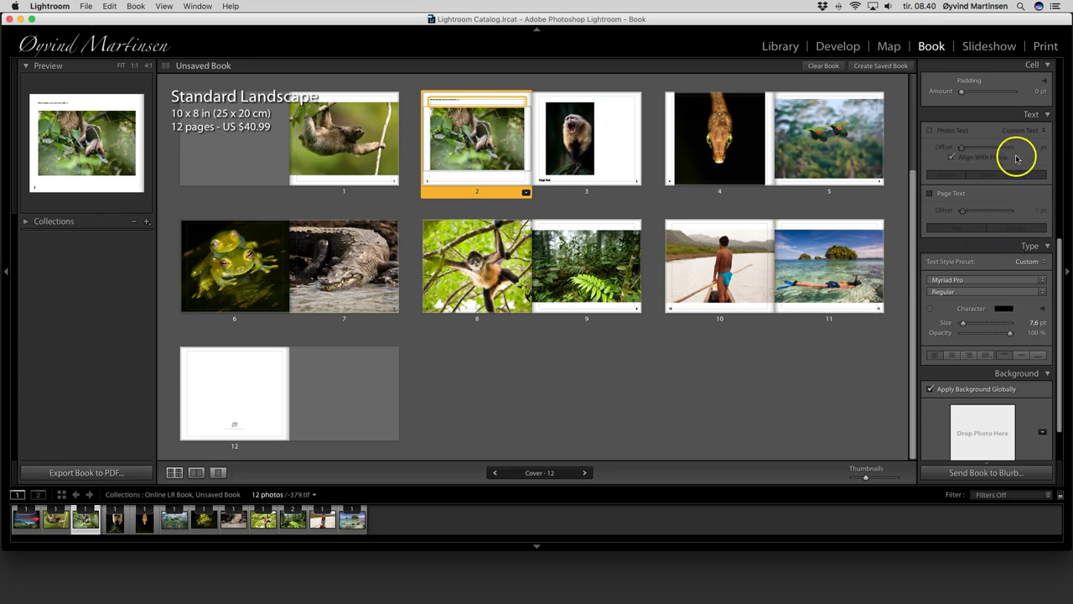
scroll(1018, 163, up, 10)
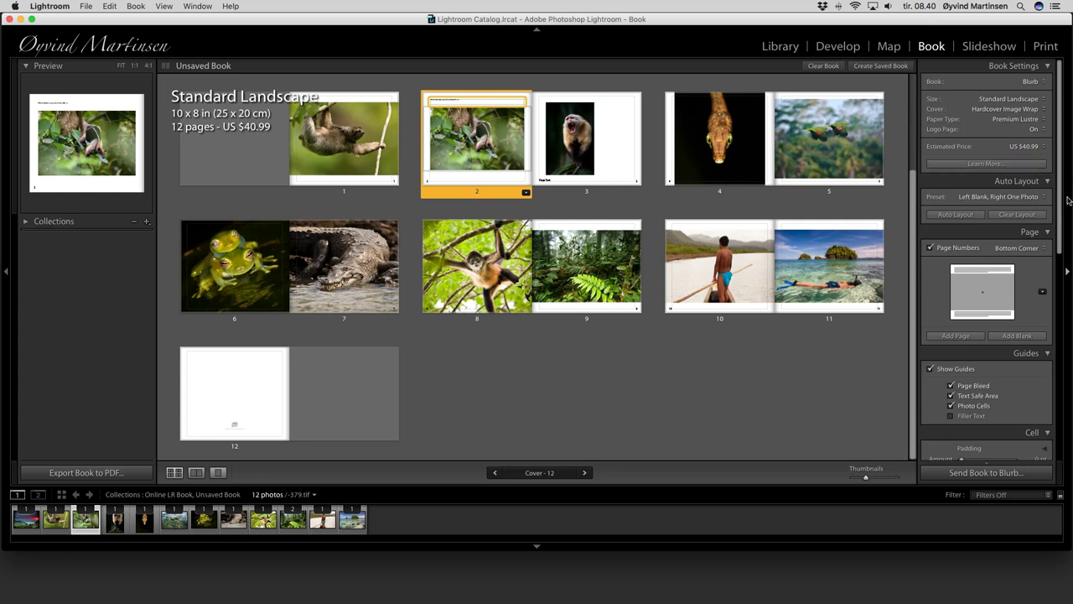
click(1056, 161)
click(1050, 151)
scroll(781, 387, down, 1)
scroll(776, 385, up, 1)
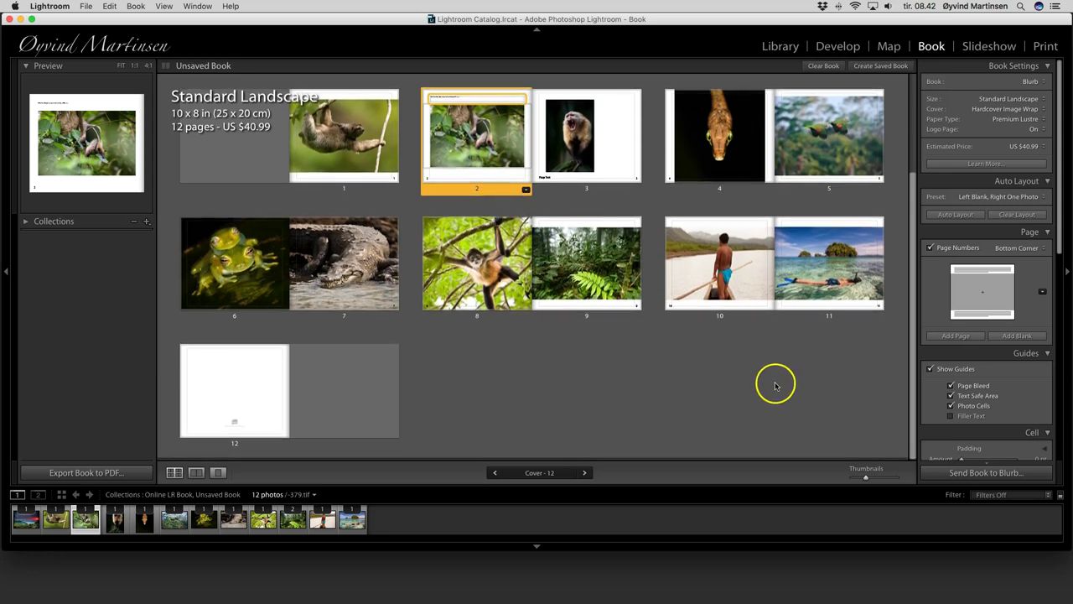
scroll(668, 356, up, 2)
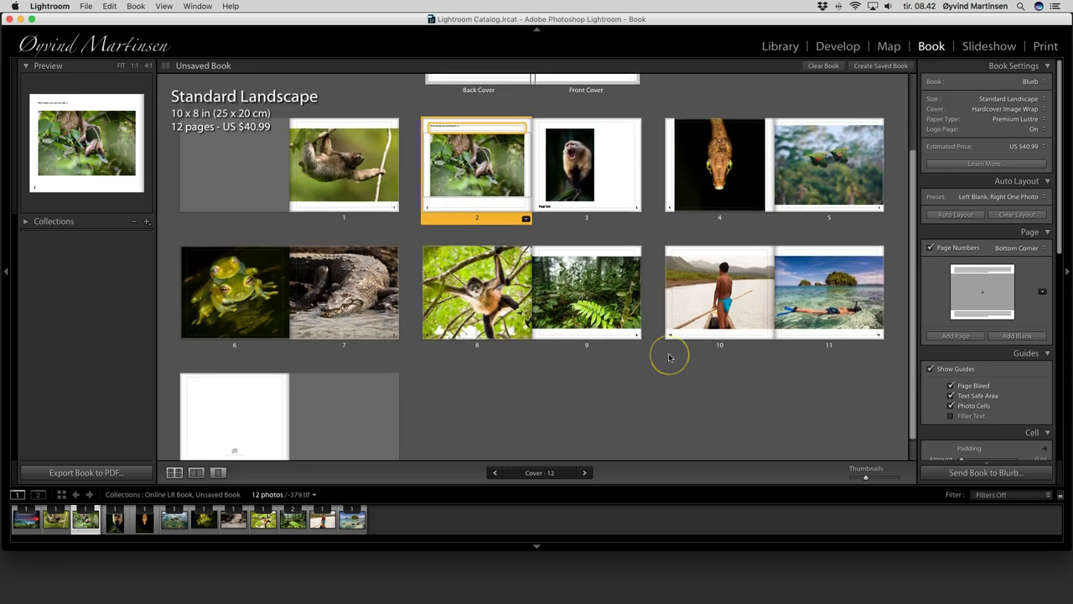
scroll(668, 356, up, 4)
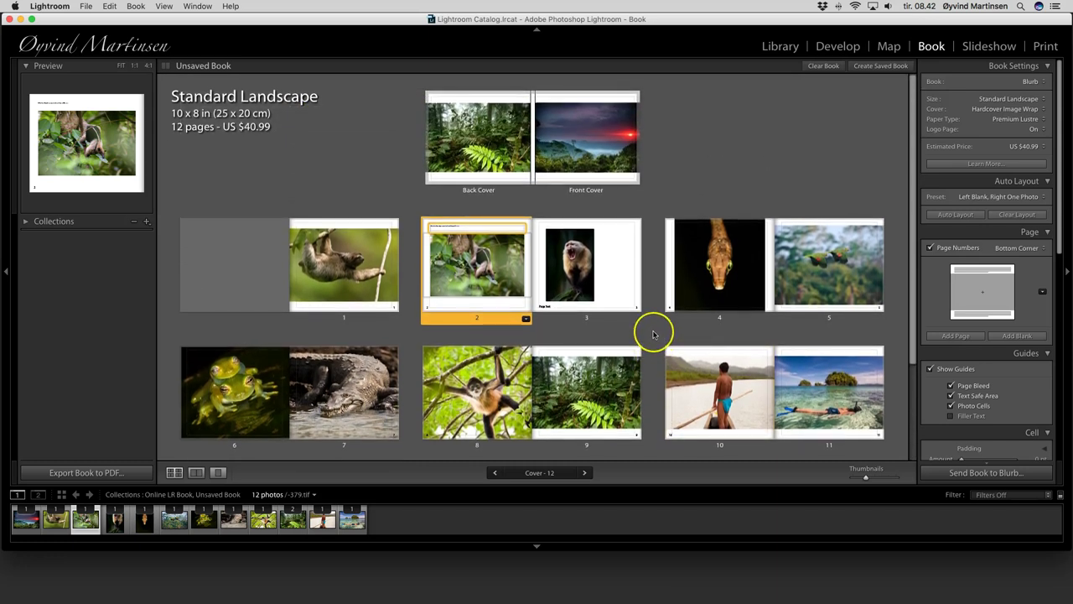
scroll(653, 339, down, 3)
scroll(652, 335, down, 3)
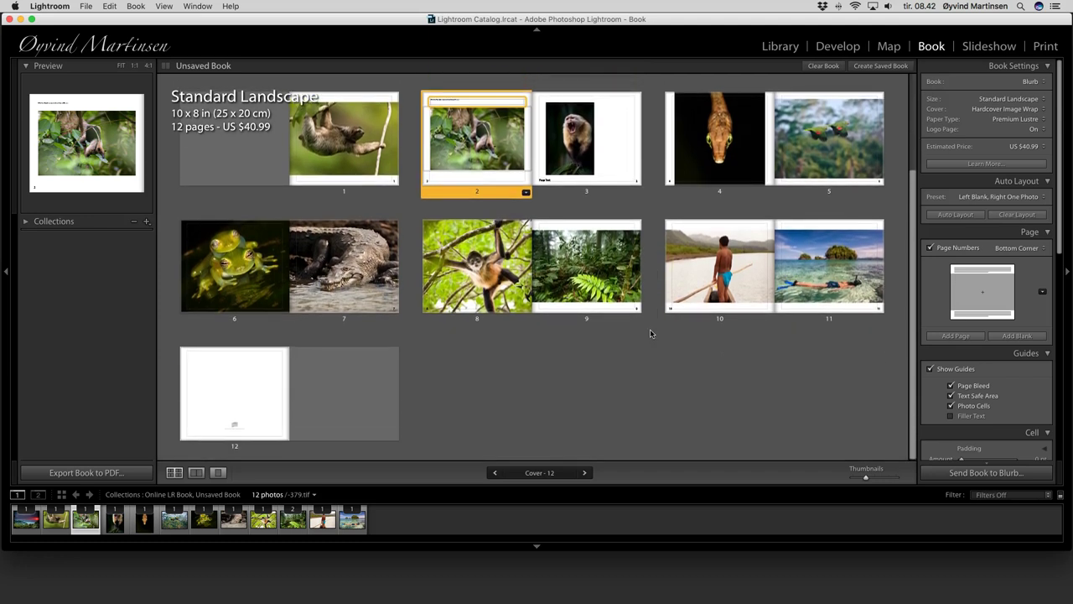